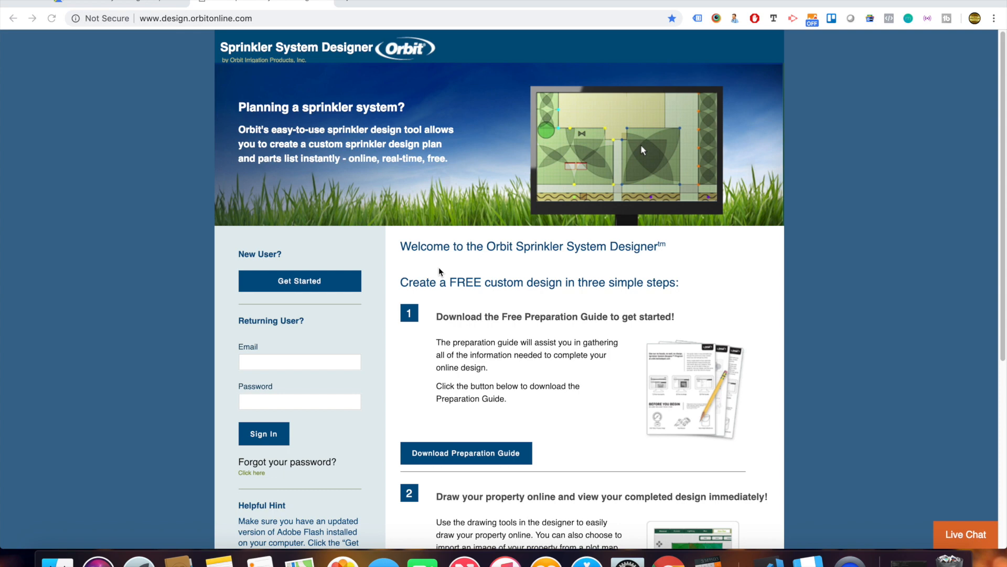
# Sign in using the autofilled account e-mail suggestion and the account password.
pyautogui.click(327, 361)
pyautogui.write('te')
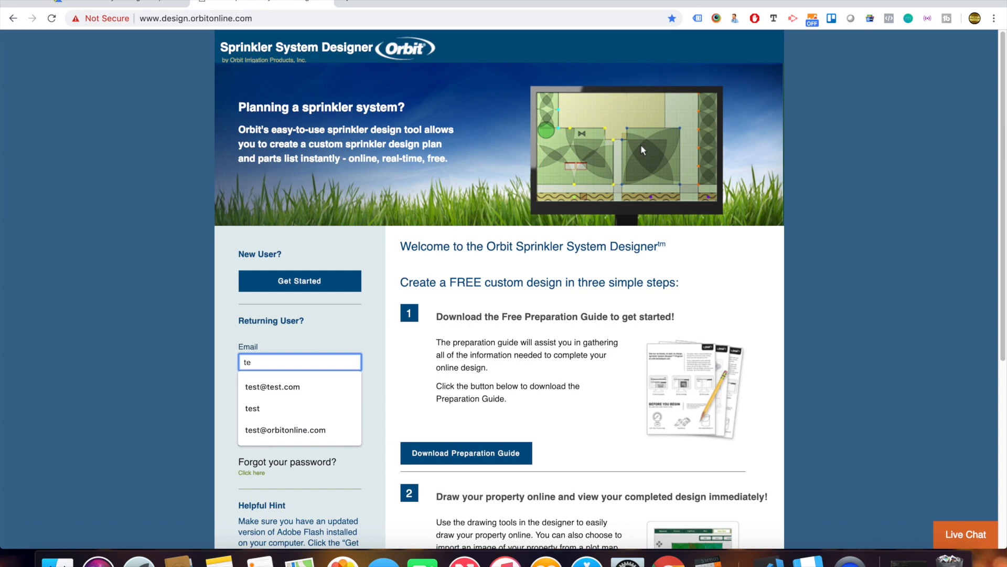
pyautogui.press('Down')
pyautogui.press('Tab')
pyautogui.write('test')
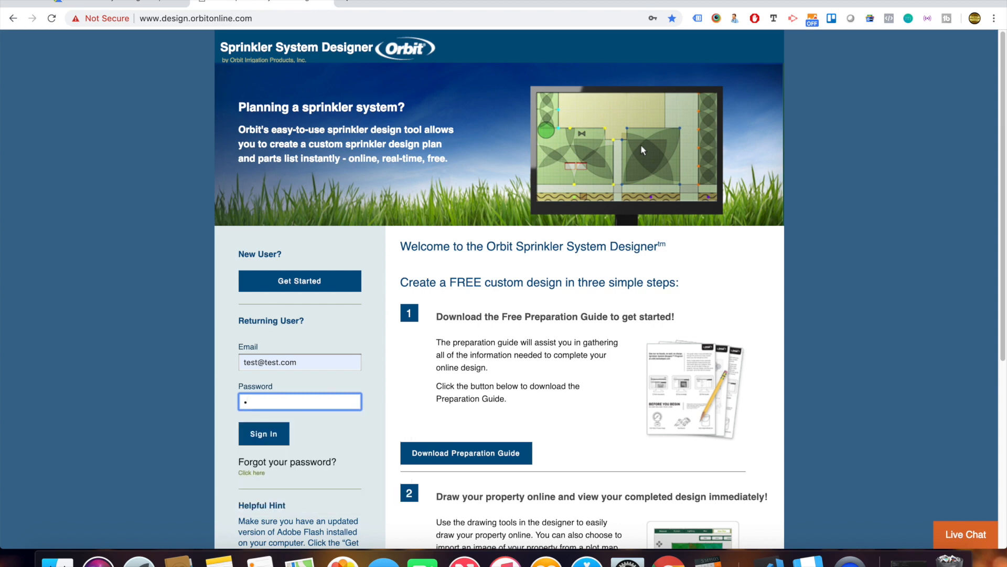
pyautogui.write('st1234')
pyautogui.press('Return')
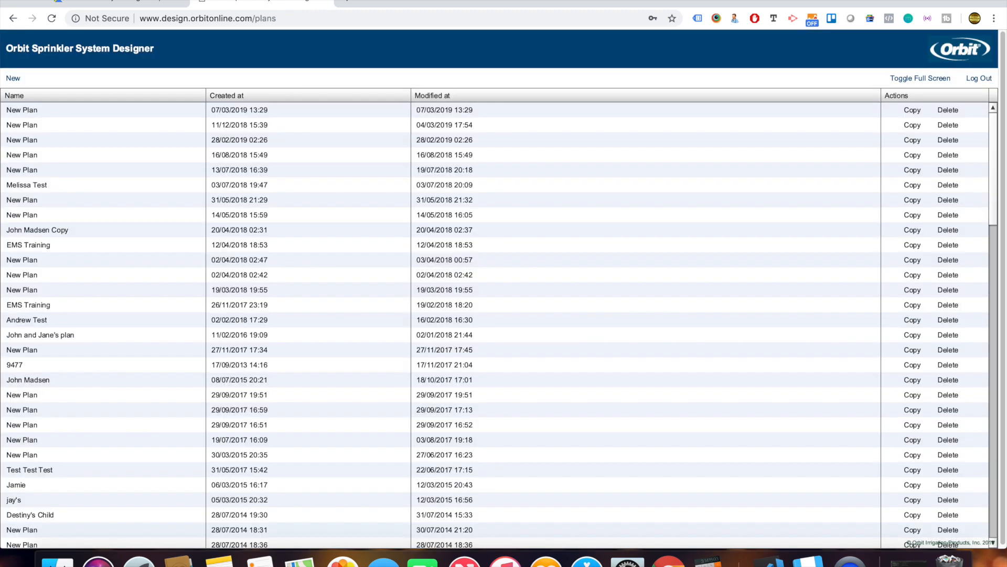
# Start a new plan from the saved plans list, then bring up the Google Maps satellite view.
pyautogui.scroll(-15, 387, 355)
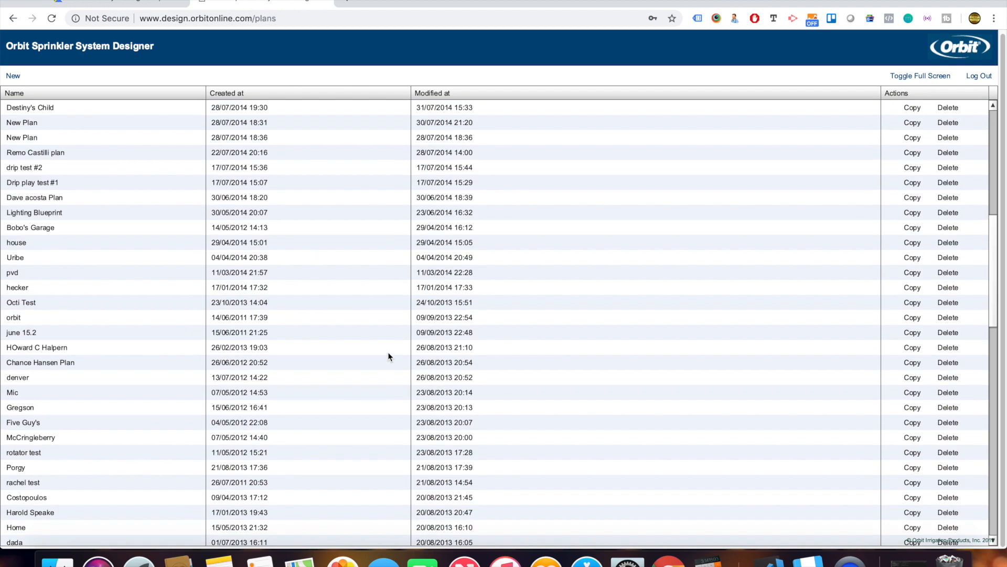
pyautogui.scroll(15, 389, 355)
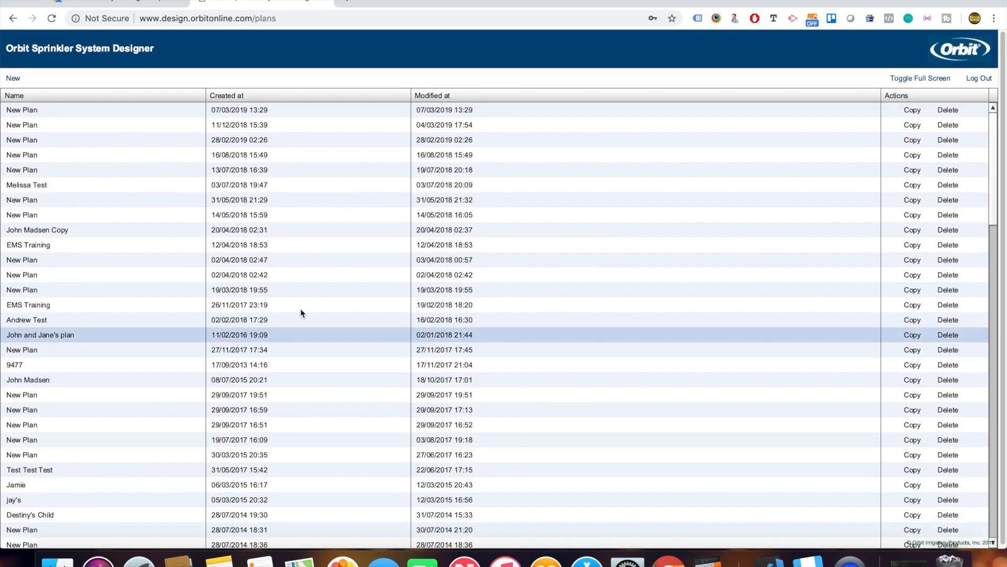
pyautogui.scroll(-10, 108, 265)
pyautogui.scroll(10, 108, 265)
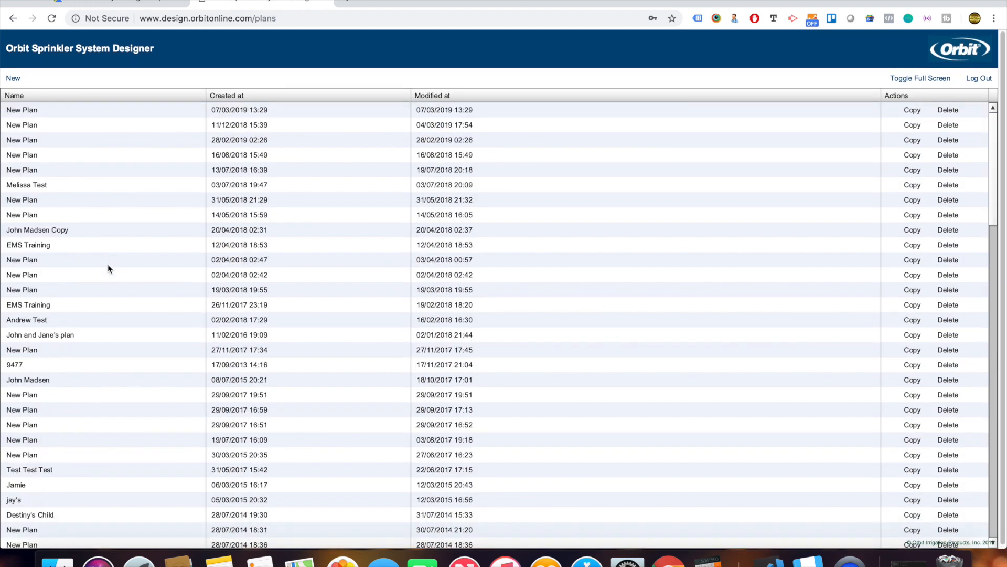
pyautogui.click(16, 79)
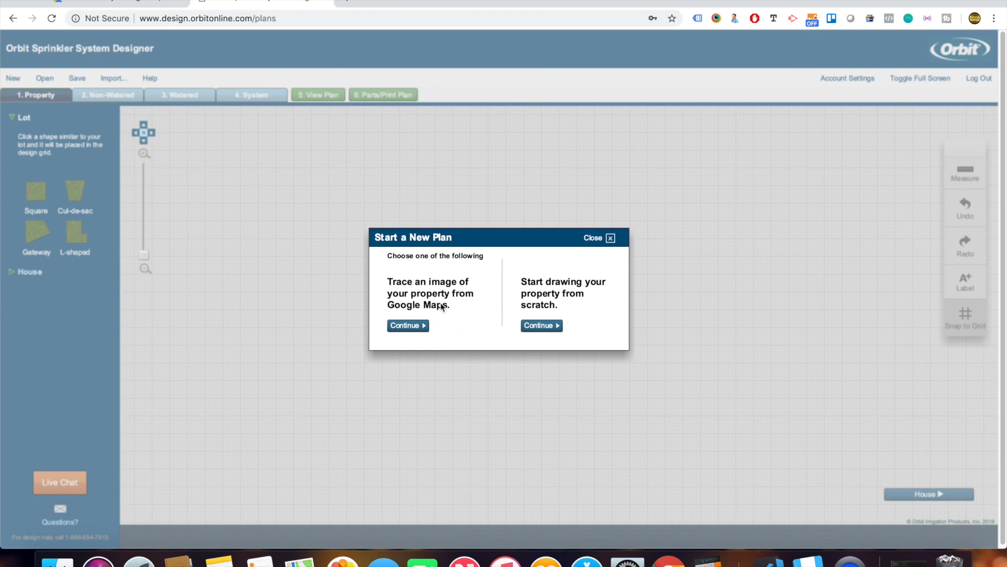
pyautogui.click(165, 6)
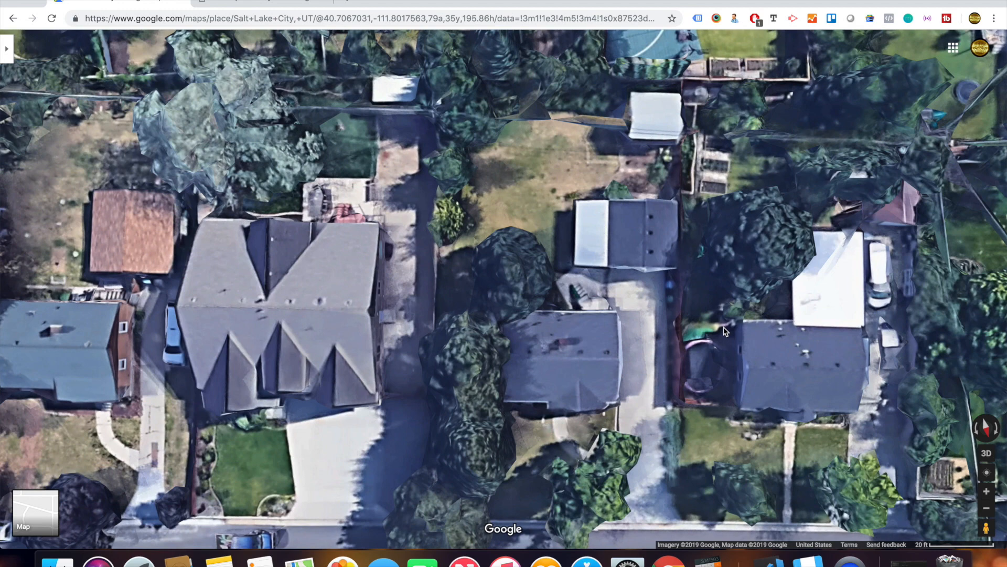
# Screenshot the central house and yard from the Google Maps satellite view with Cmd+Shift+4.
pyautogui.press('super+shift+4')
pyautogui.moveTo(409, 52); pyautogui.dragTo(691, 543)
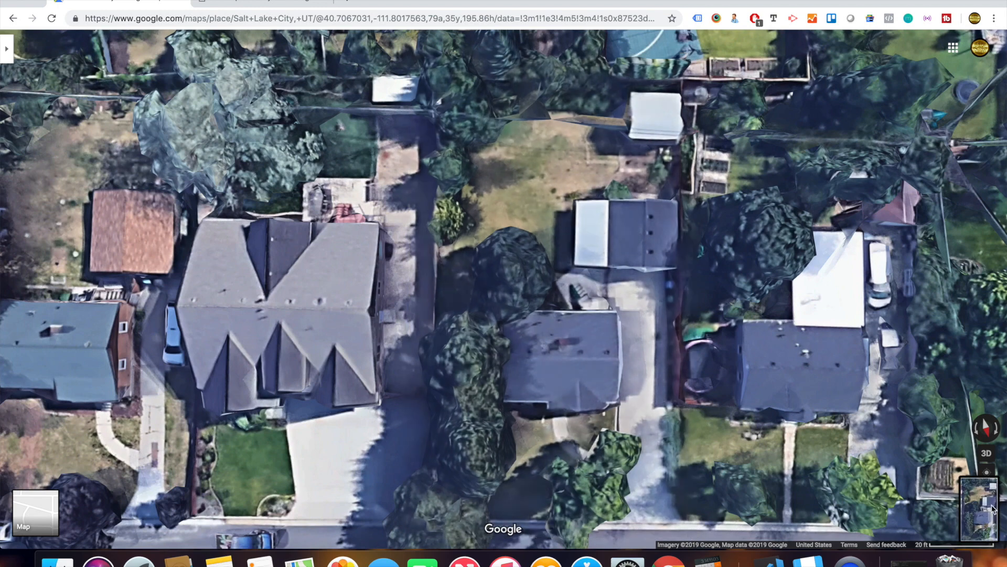
pyautogui.click(243, 2)
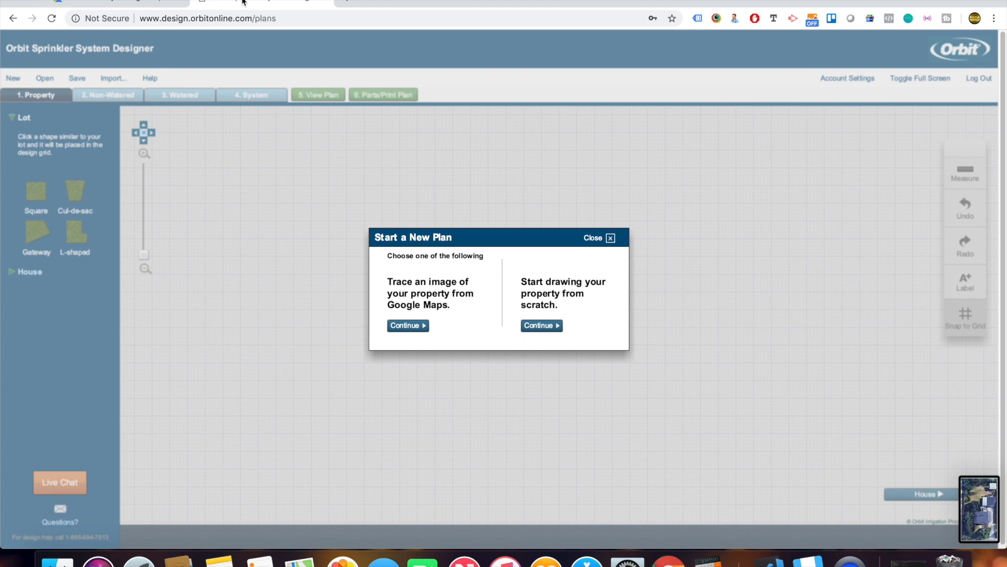
# Choose Trace an image and import the most recent screenshot as the plan background.
pyautogui.click(422, 326)
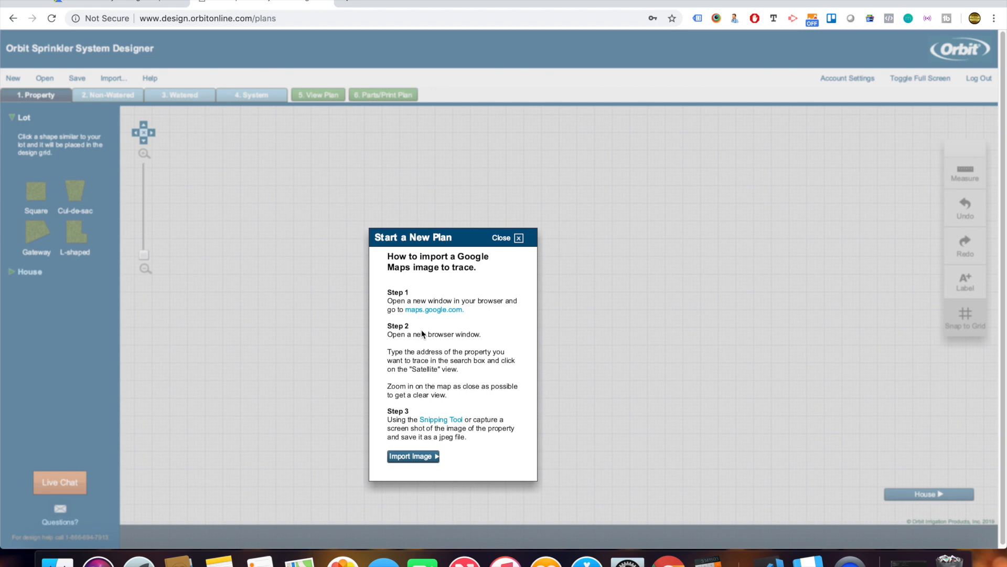
pyautogui.click(424, 458)
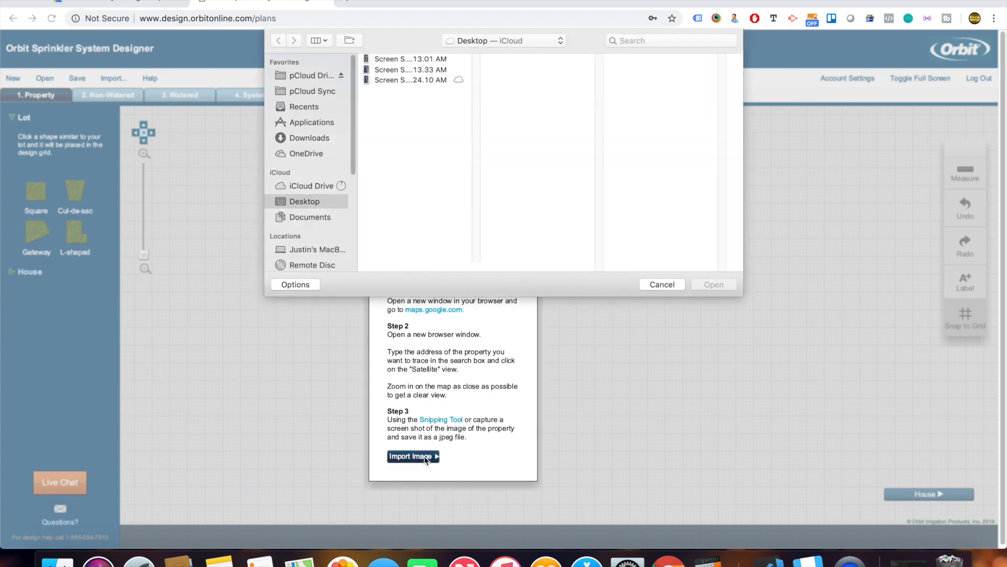
pyautogui.click(426, 82)
pyautogui.doubleClick(426, 81)
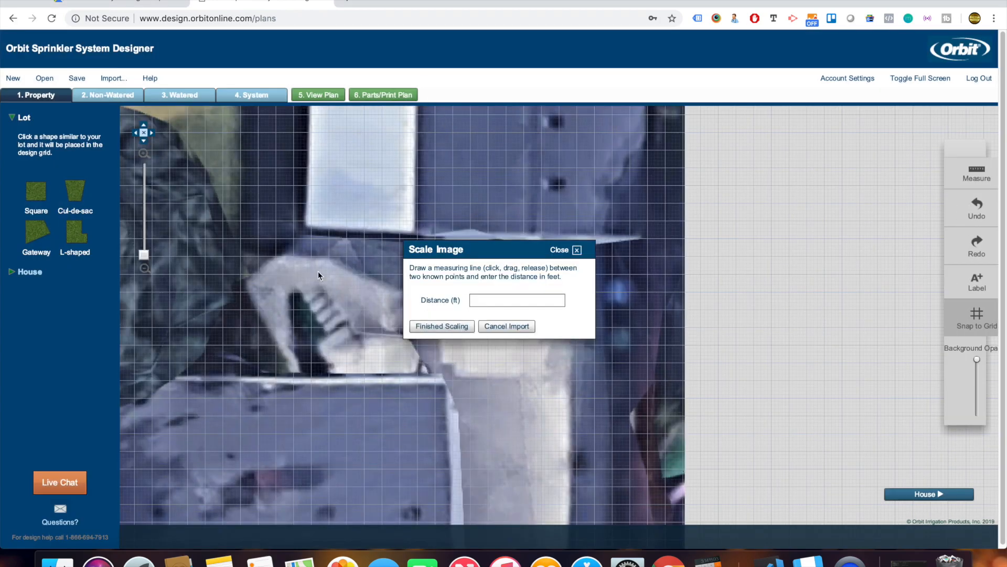
# Scale the aerial image with a reference line along the house's lower edge set to 15 ft.
pyautogui.scroll(-5, 314, 270)
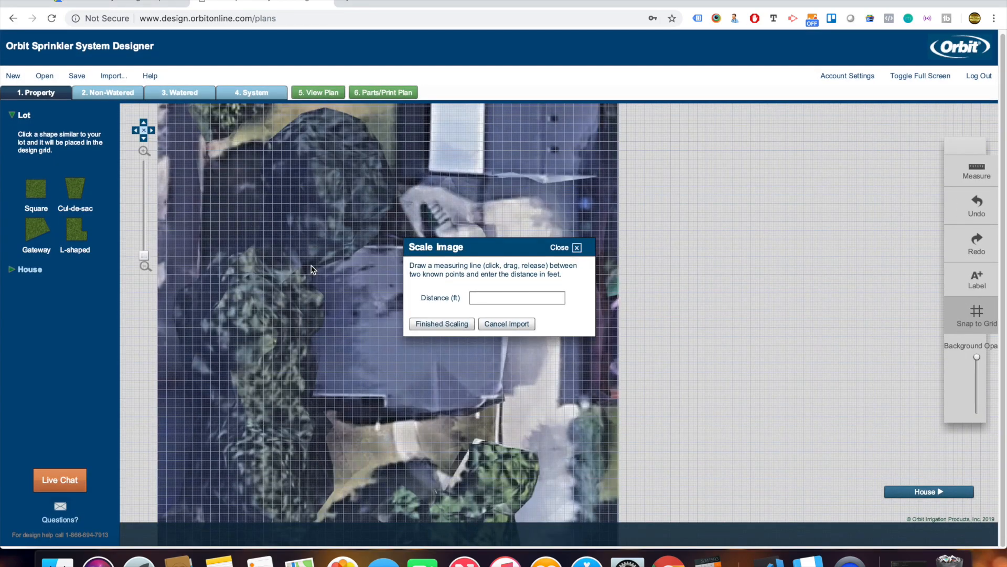
pyautogui.moveTo(520, 249); pyautogui.dragTo(772, 258)
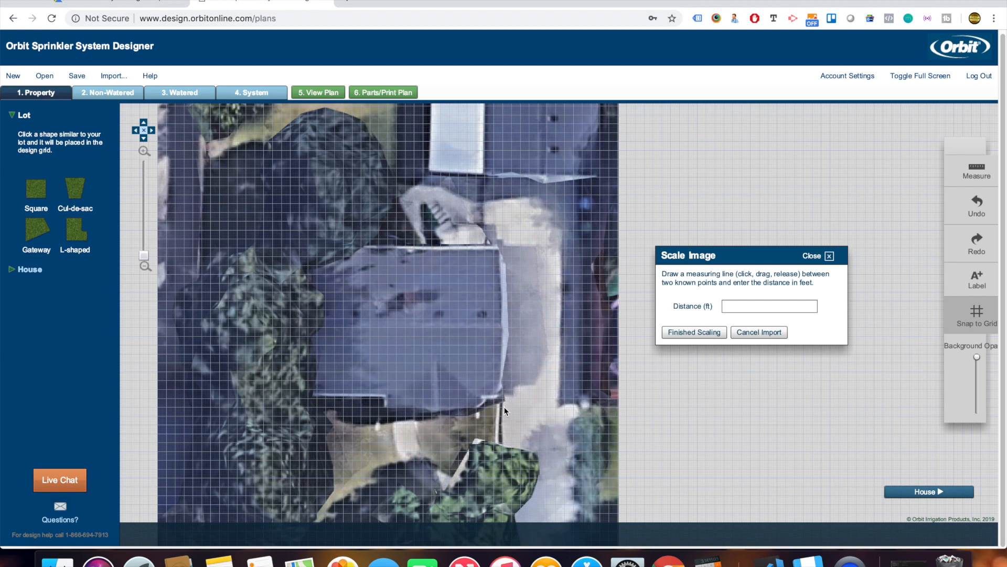
pyautogui.moveTo(503, 407); pyautogui.dragTo(589, 408)
pyautogui.click(723, 307)
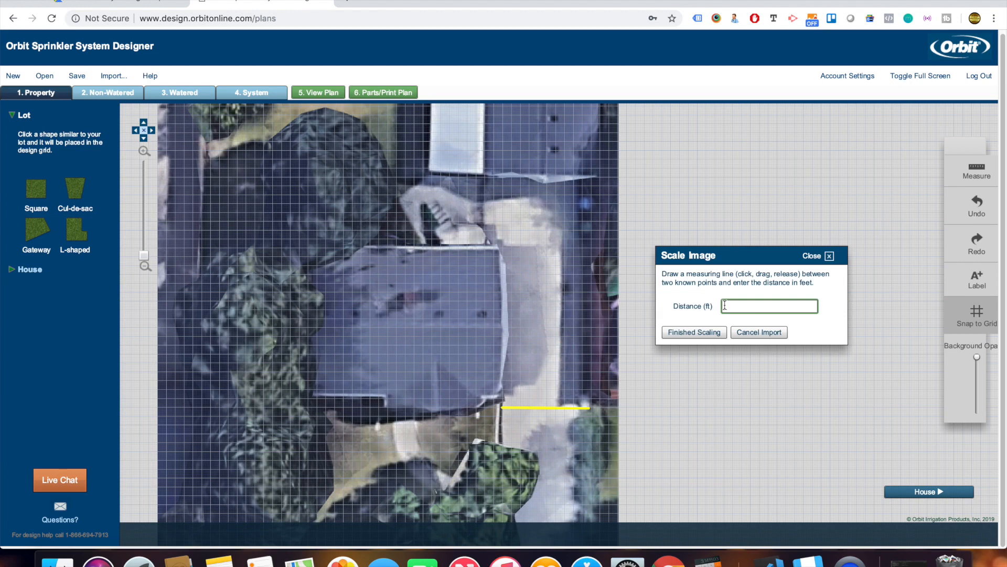
pyautogui.write('15')
pyautogui.click(714, 333)
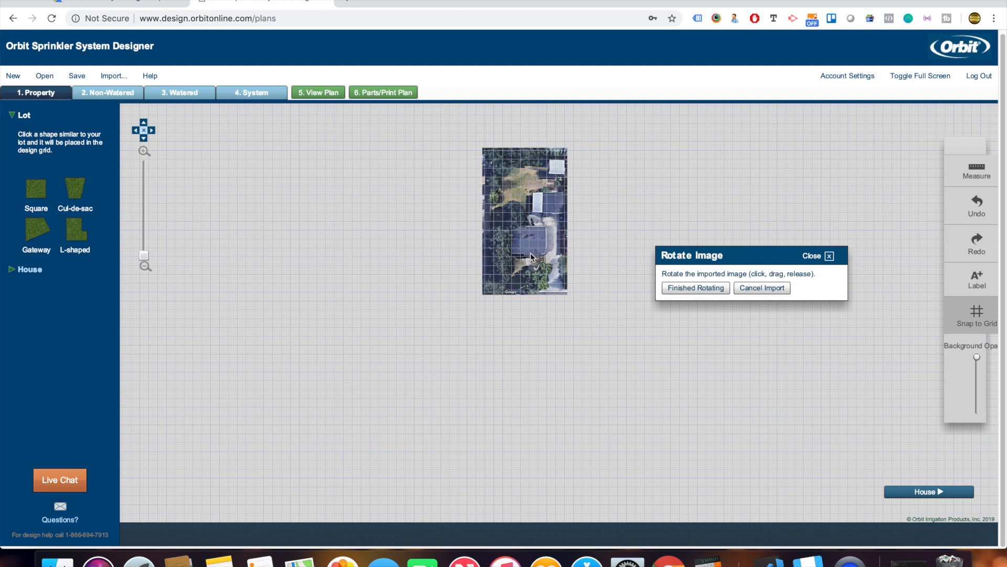
# Rotate the aerial image to line up with the grid and confirm the rotation.
pyautogui.moveTo(554, 269); pyautogui.dragTo(563, 285)
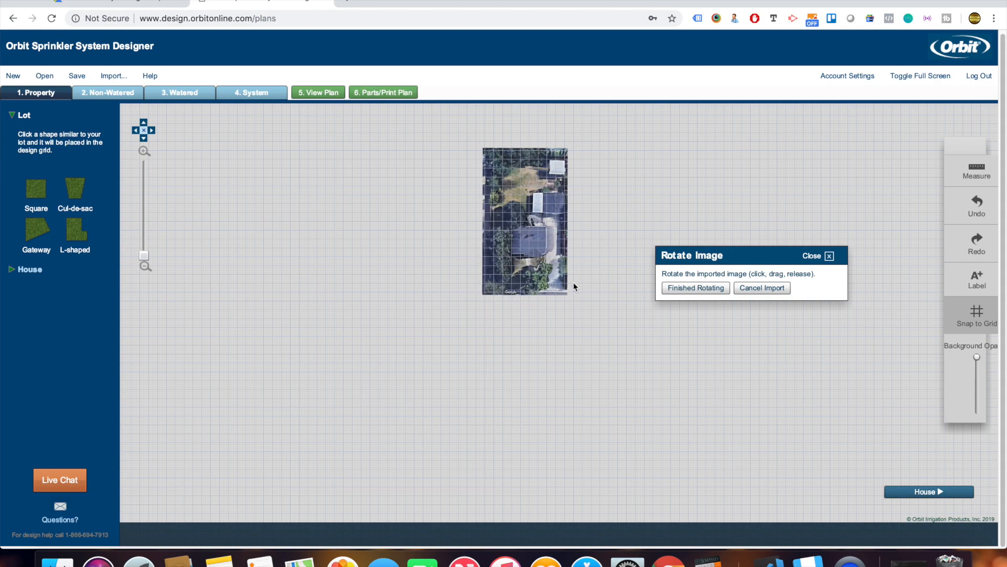
pyautogui.click(680, 287)
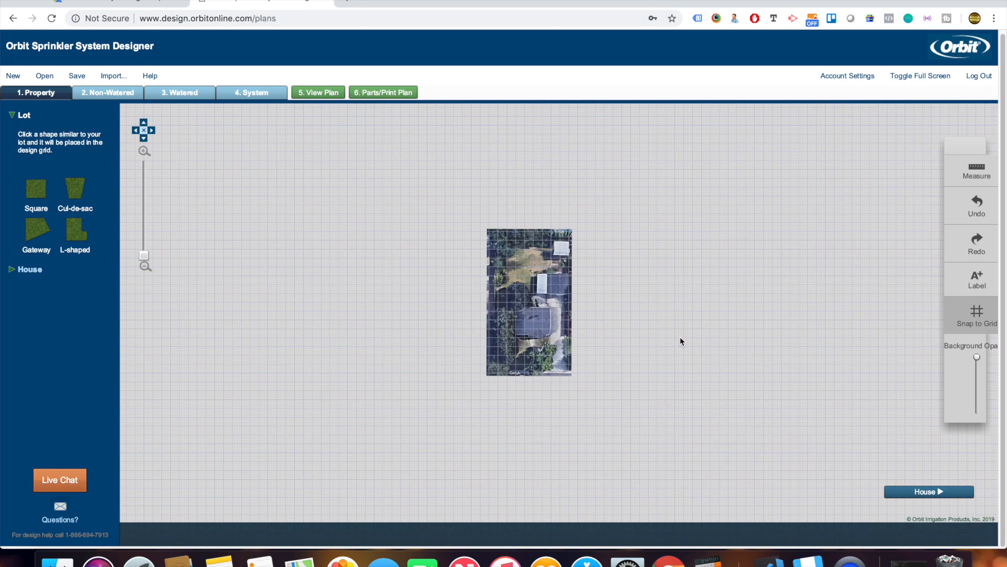
pyautogui.scroll(5, 547, 288)
pyautogui.scroll(-1, 547, 288)
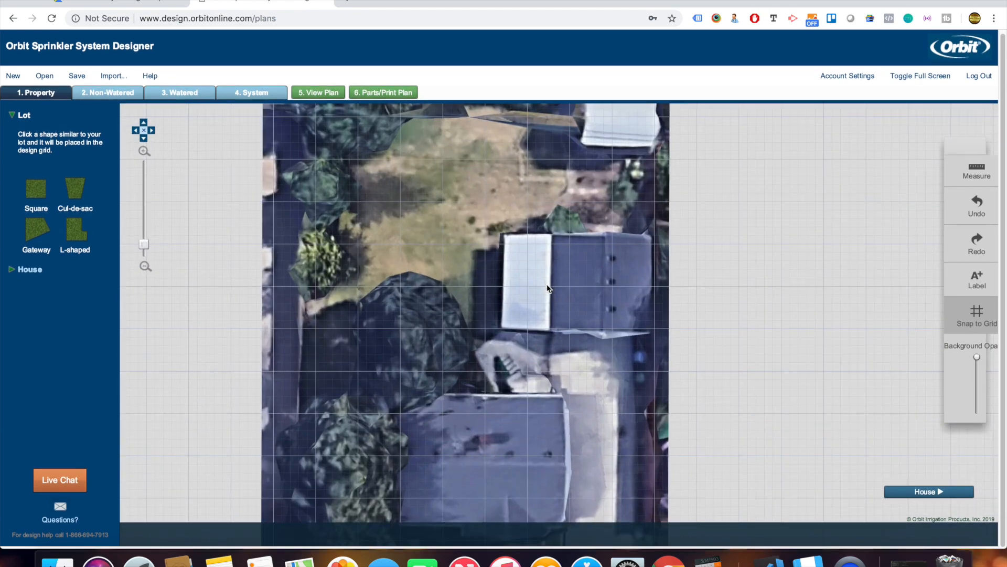
pyautogui.scroll(-4, 548, 288)
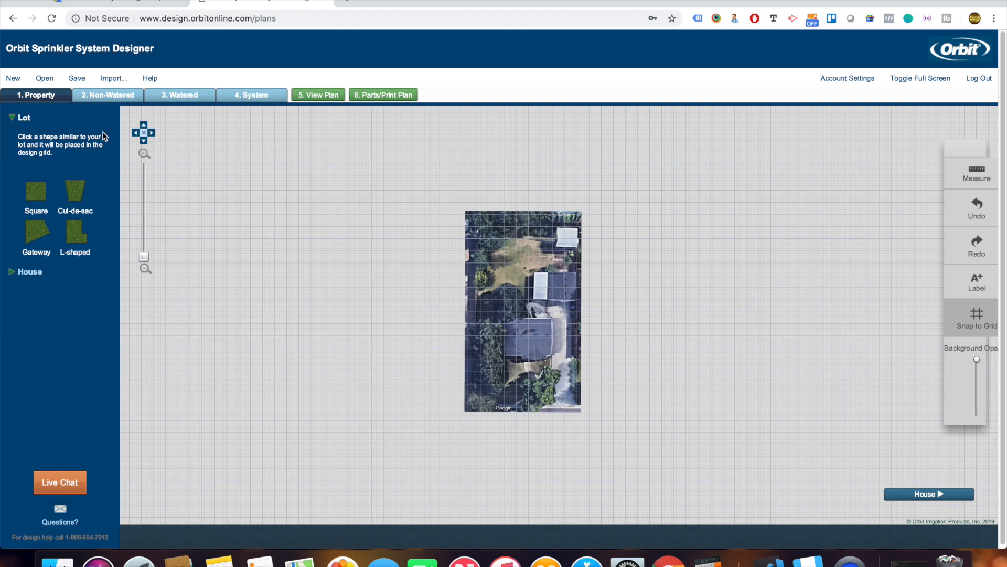
# Replace the first placed square lot with a fresh 100 ft square lot.
pyautogui.click(35, 203)
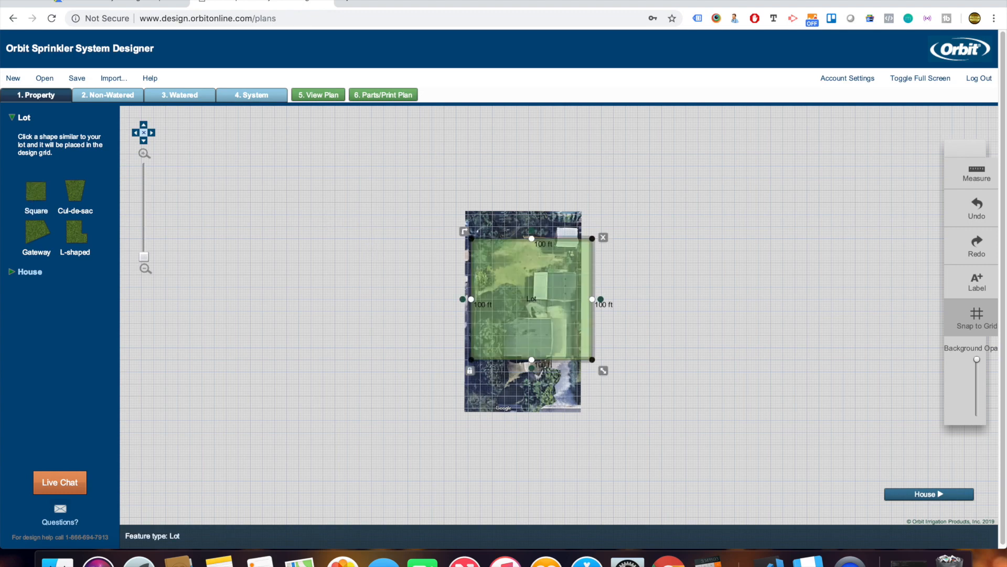
pyautogui.moveTo(509, 274)
pyautogui.mouseDown()
pyautogui.moveTo(497, 272)
pyautogui.moveTo(514, 278)
pyautogui.mouseUp()
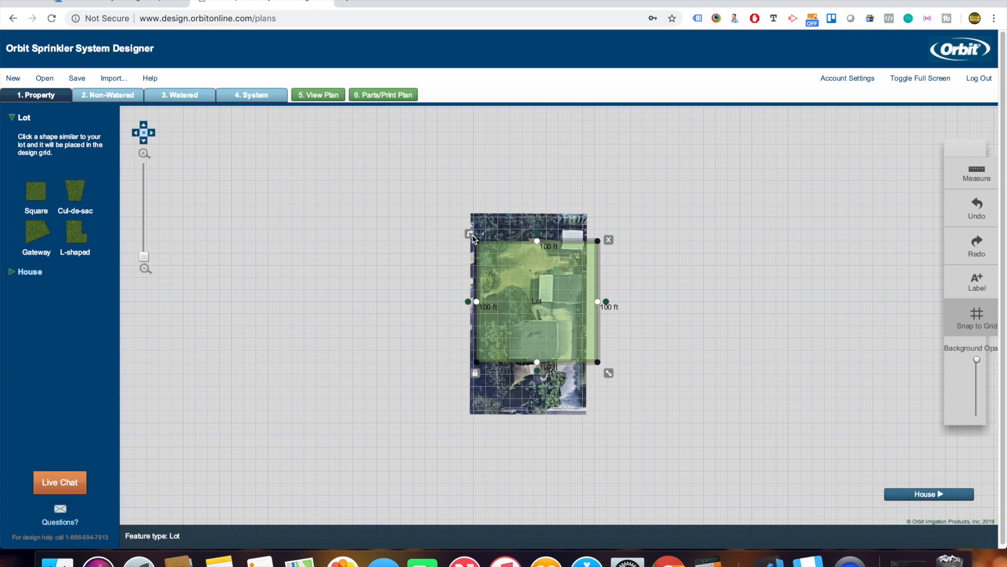
pyautogui.click(609, 240)
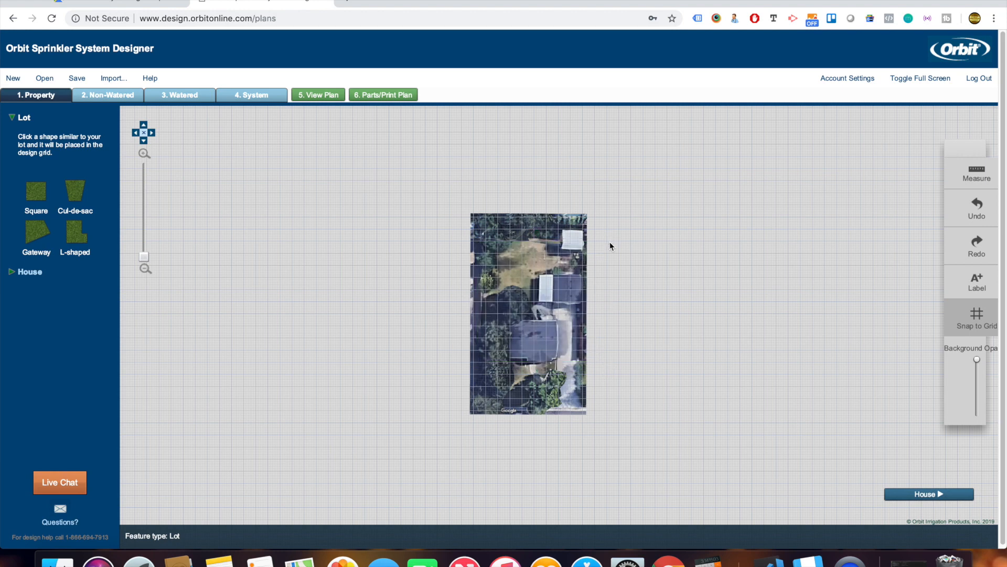
pyautogui.click(37, 195)
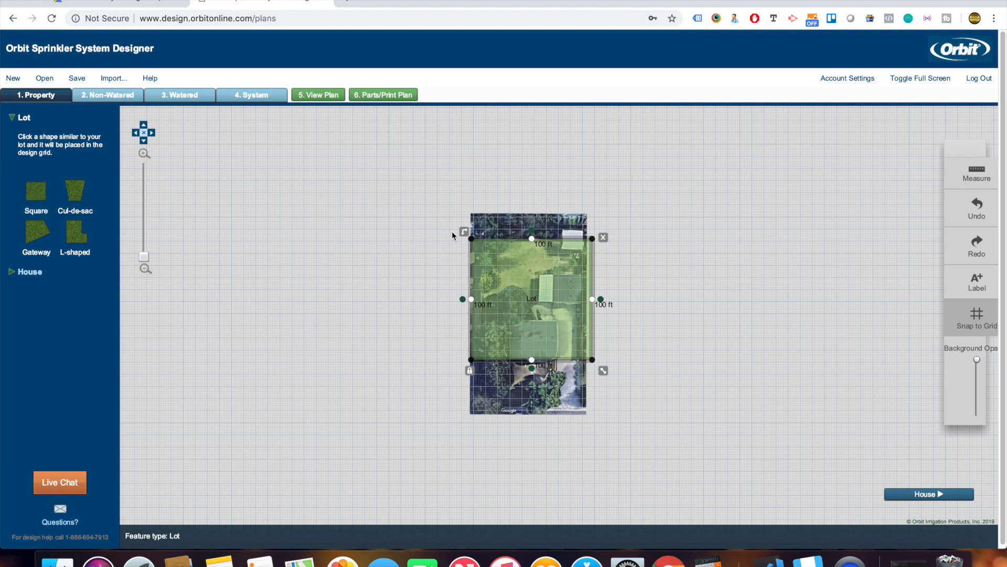
# Tilt the lot and pull its edges to the property lines, about 96 by 162 ft.
pyautogui.moveTo(464, 231)
pyautogui.mouseDown()
pyautogui.moveTo(447, 275)
pyautogui.moveTo(469, 226)
pyautogui.moveTo(449, 273)
pyautogui.moveTo(461, 229)
pyautogui.mouseUp()
pyautogui.moveTo(605, 373); pyautogui.dragTo(623, 407)
pyautogui.moveTo(515, 310)
pyautogui.mouseDown()
pyautogui.moveTo(532, 312)
pyautogui.moveTo(524, 307)
pyautogui.mouseUp()
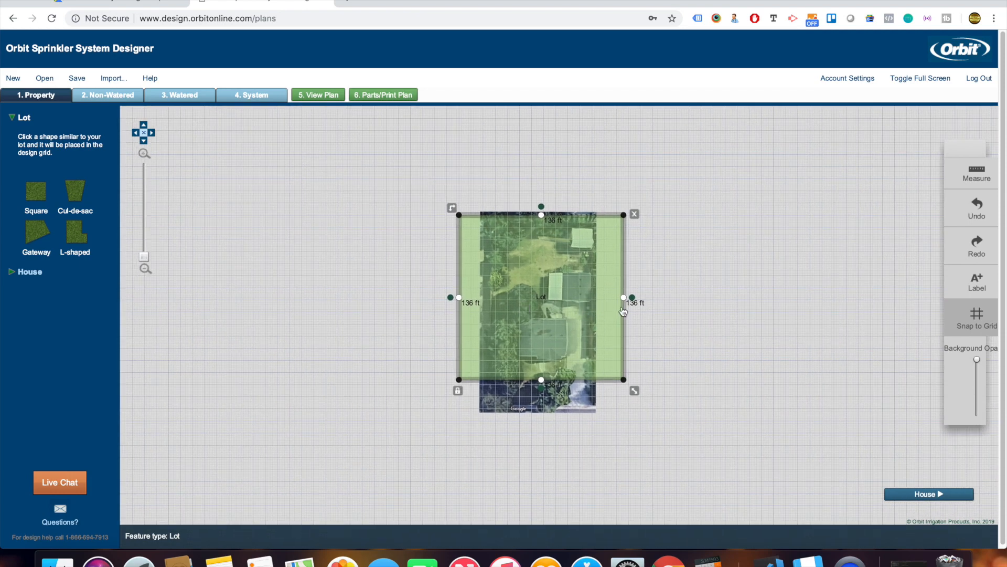
pyautogui.moveTo(460, 280); pyautogui.dragTo(480, 278)
pyautogui.moveTo(515, 384); pyautogui.dragTo(514, 413)
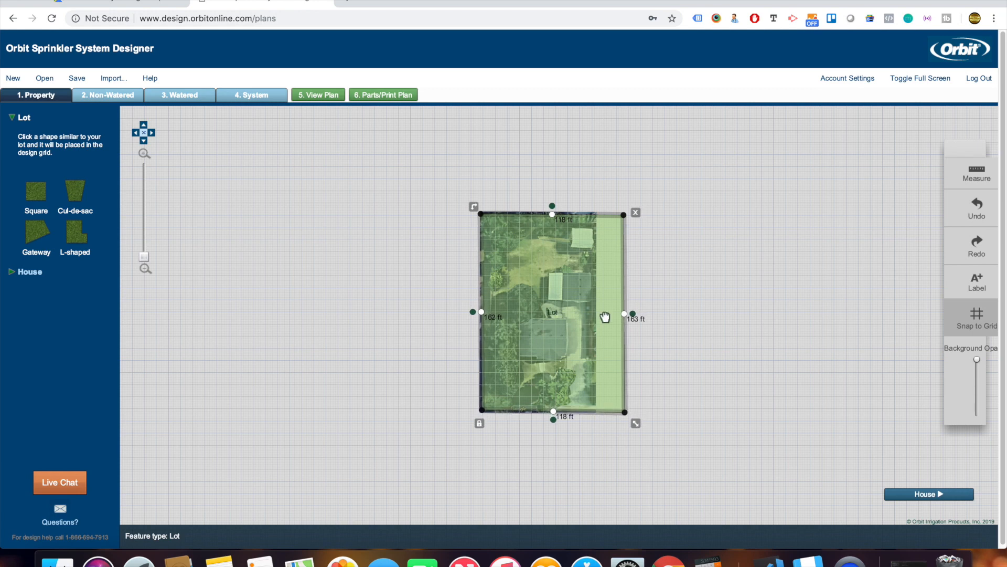
pyautogui.moveTo(624, 286); pyautogui.dragTo(599, 286)
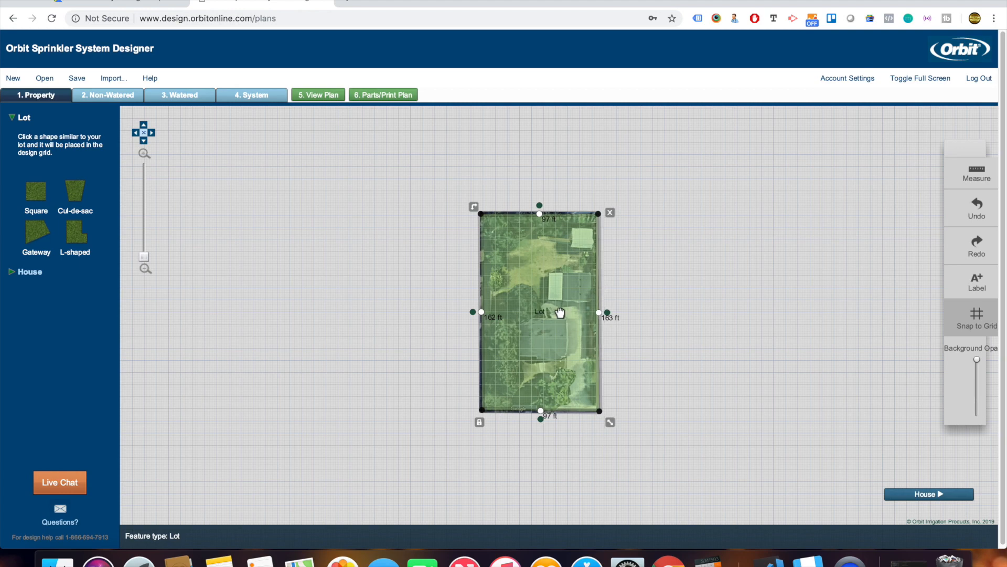
pyautogui.scroll(5, 559, 312)
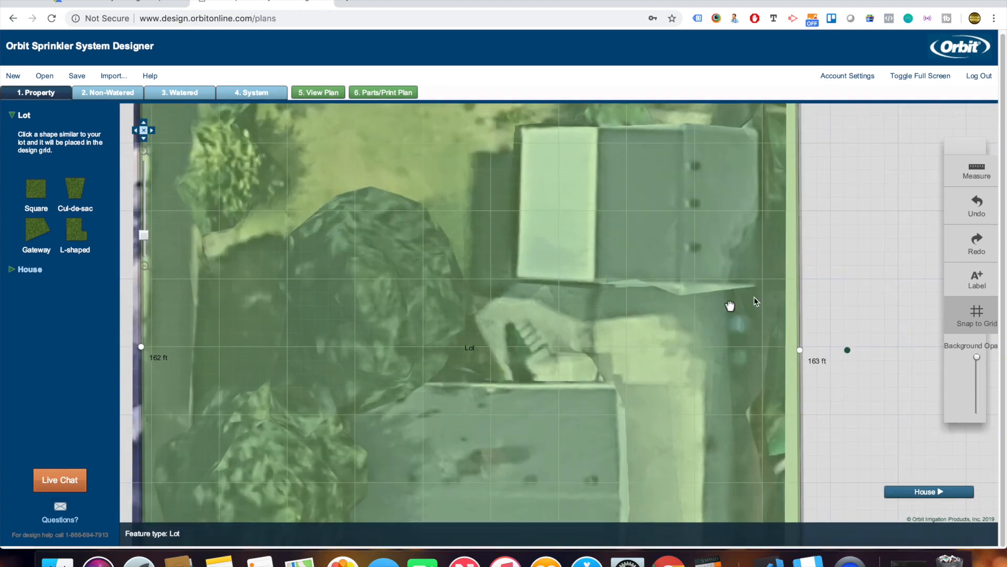
pyautogui.scroll(-3, 792, 303)
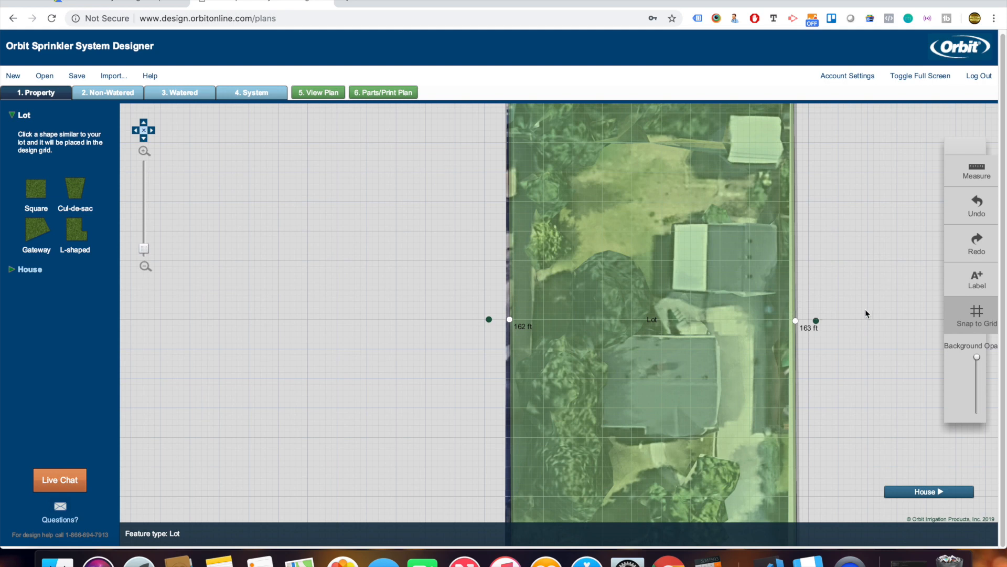
pyautogui.scroll(-1, 866, 309)
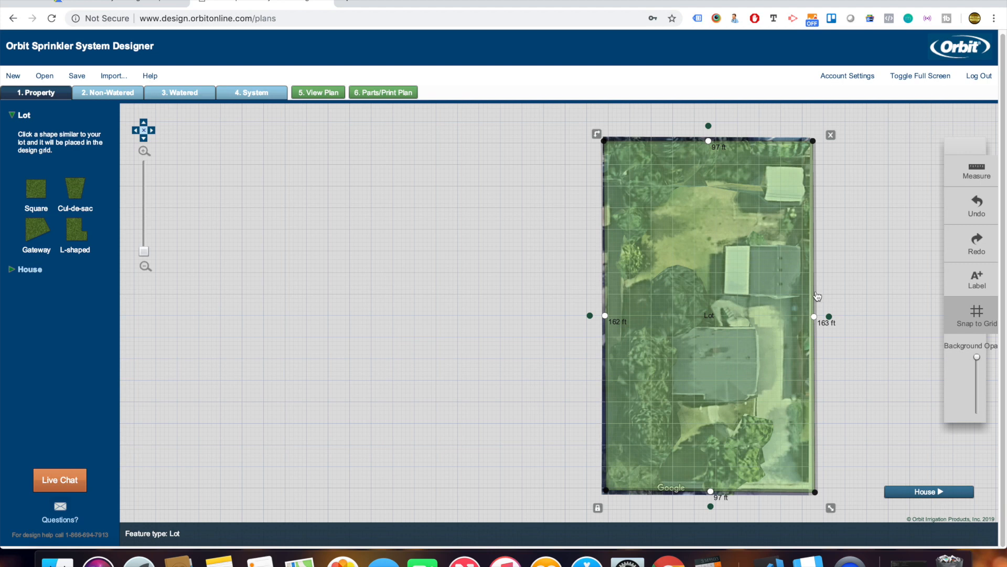
pyautogui.moveTo(816, 296); pyautogui.dragTo(813, 296)
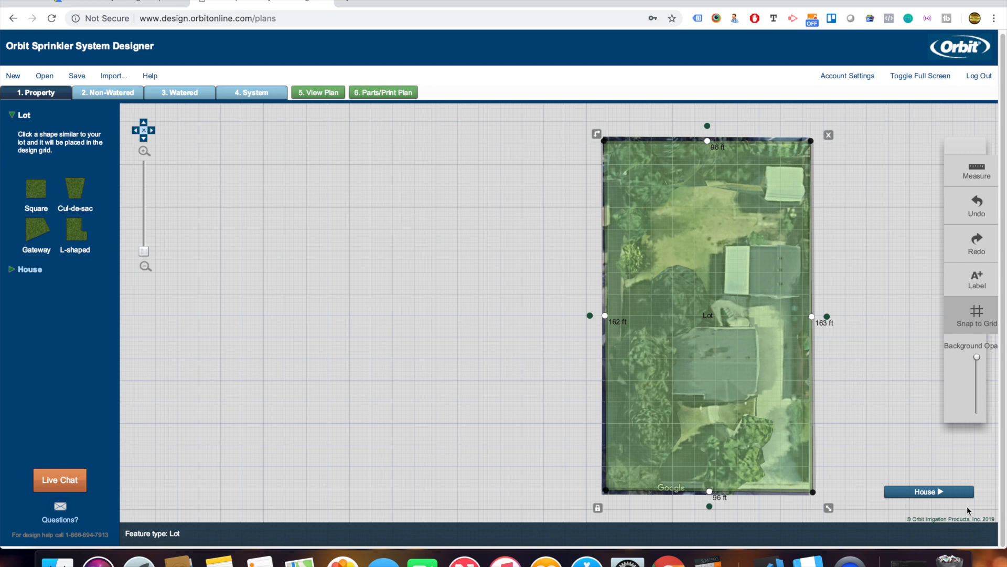
# Add a Foyer-shaped house and move it onto the house in the photo.
pyautogui.click(939, 494)
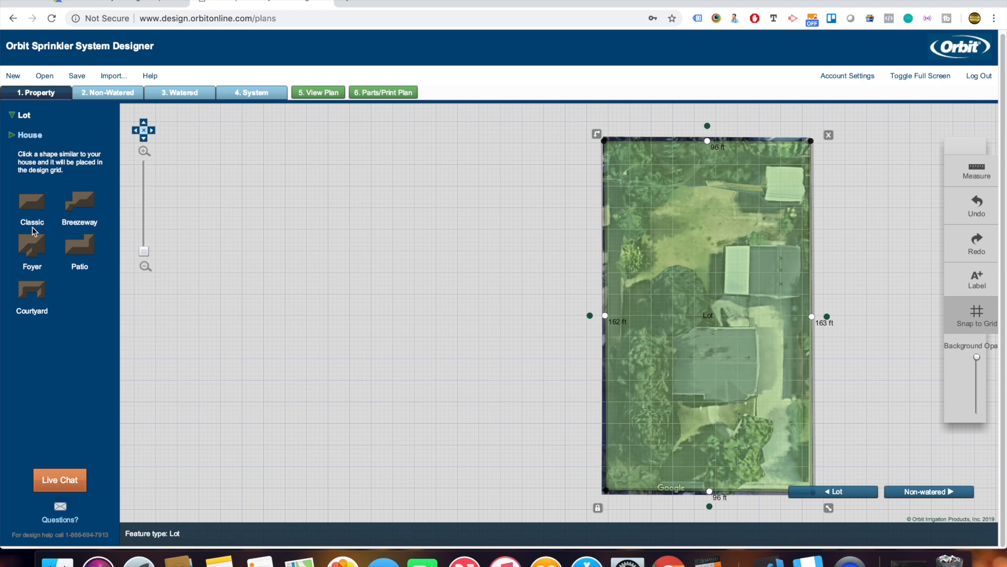
pyautogui.click(52, 248)
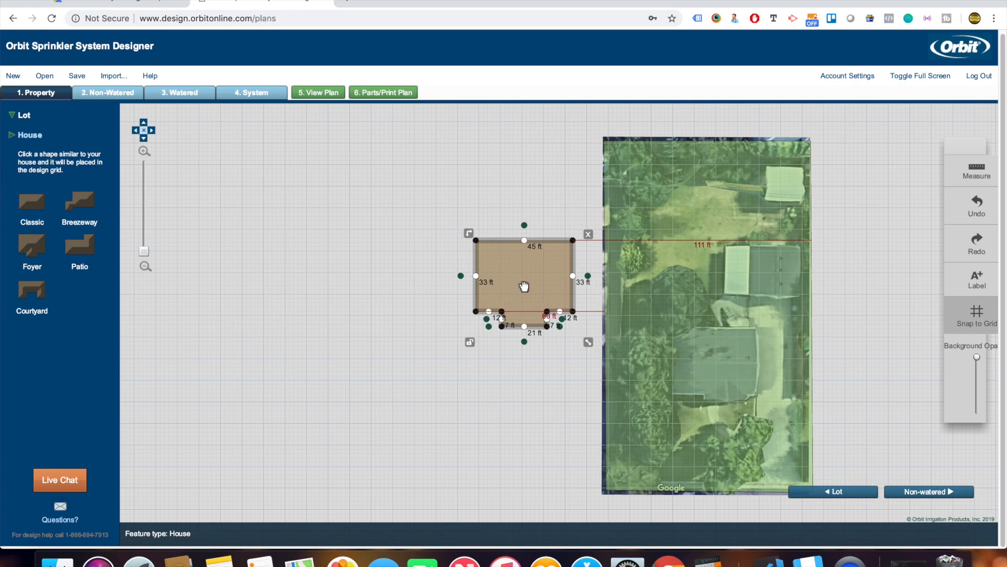
pyautogui.moveTo(519, 282); pyautogui.dragTo(716, 371)
pyautogui.scroll(1, 734, 381)
pyautogui.scroll(1, 734, 383)
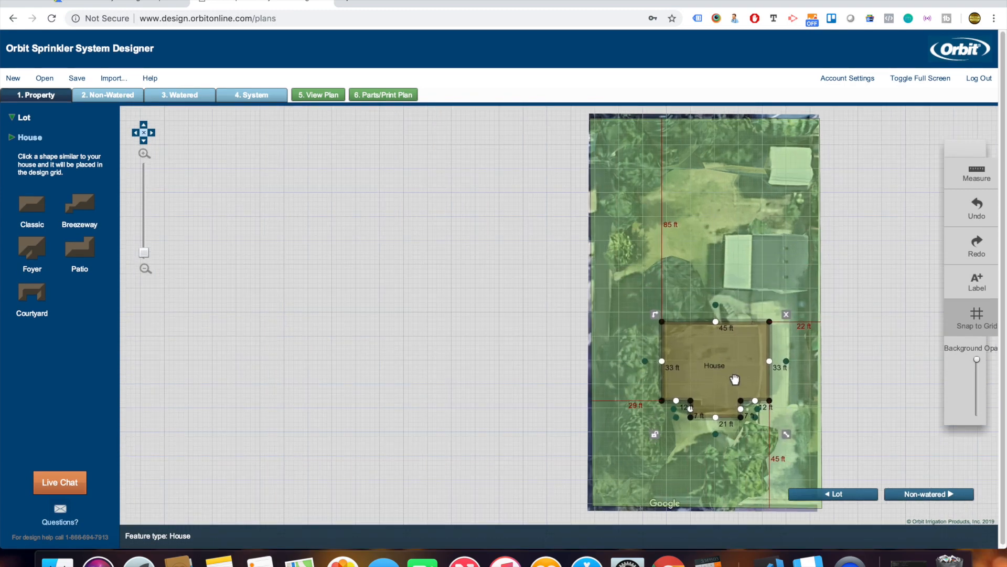
pyautogui.scroll(2, 735, 380)
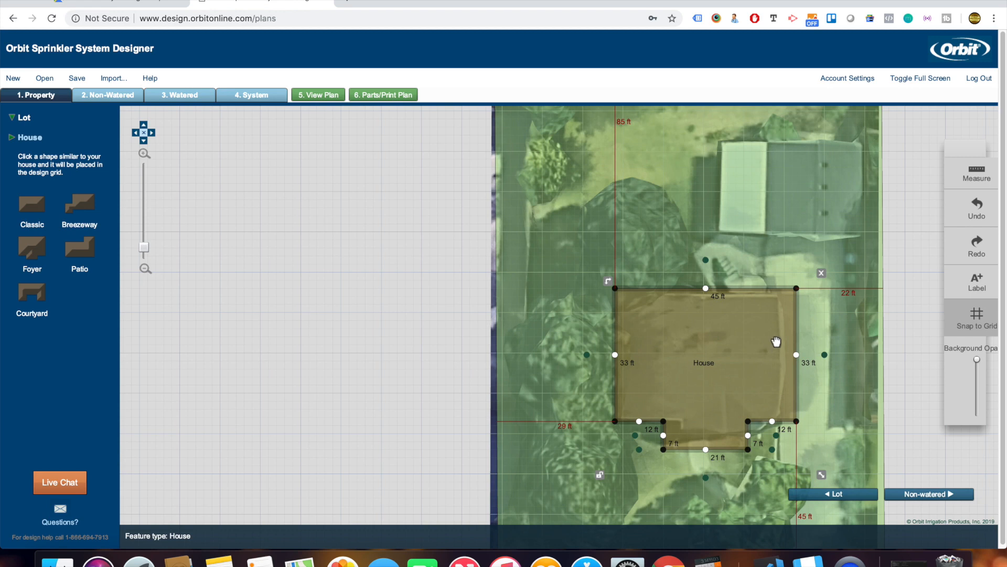
# Fit the house to about 41 by 32 ft with a shallower, wider front notch.
pyautogui.moveTo(798, 334); pyautogui.dragTo(784, 340)
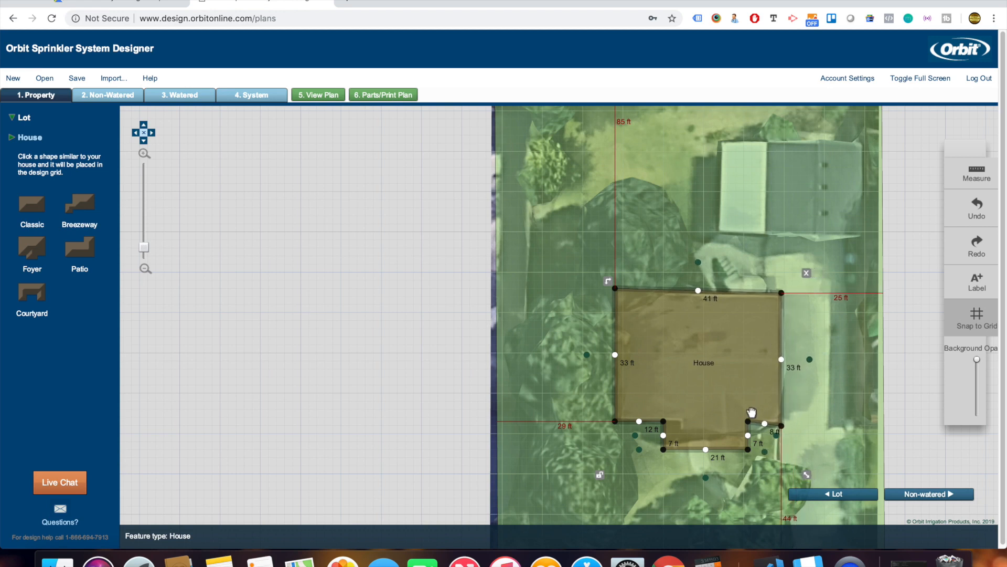
pyautogui.moveTo(784, 429); pyautogui.dragTo(783, 425)
pyautogui.moveTo(735, 450); pyautogui.dragTo(734, 440)
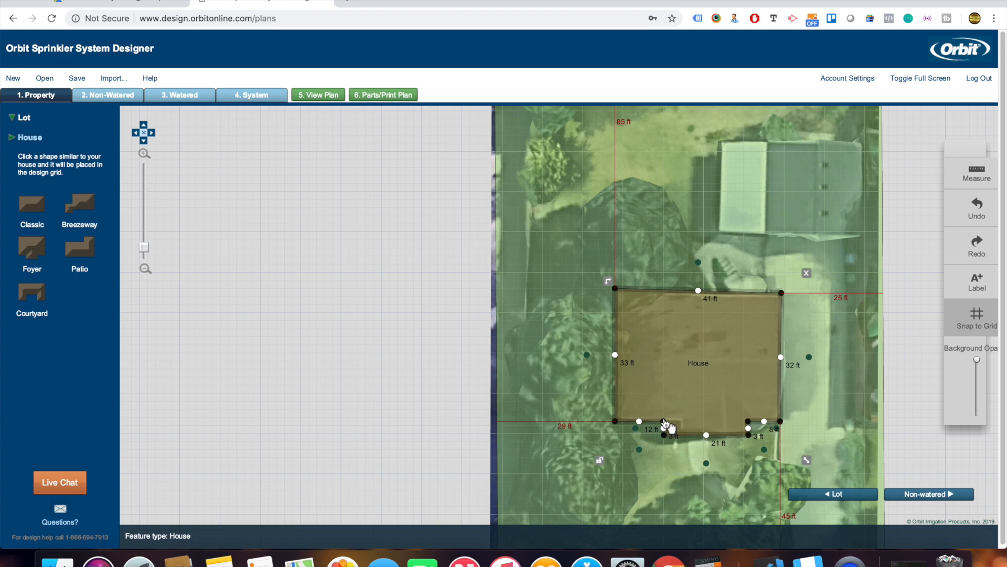
pyautogui.scroll(2, 665, 426)
pyautogui.moveTo(670, 431); pyautogui.dragTo(703, 434)
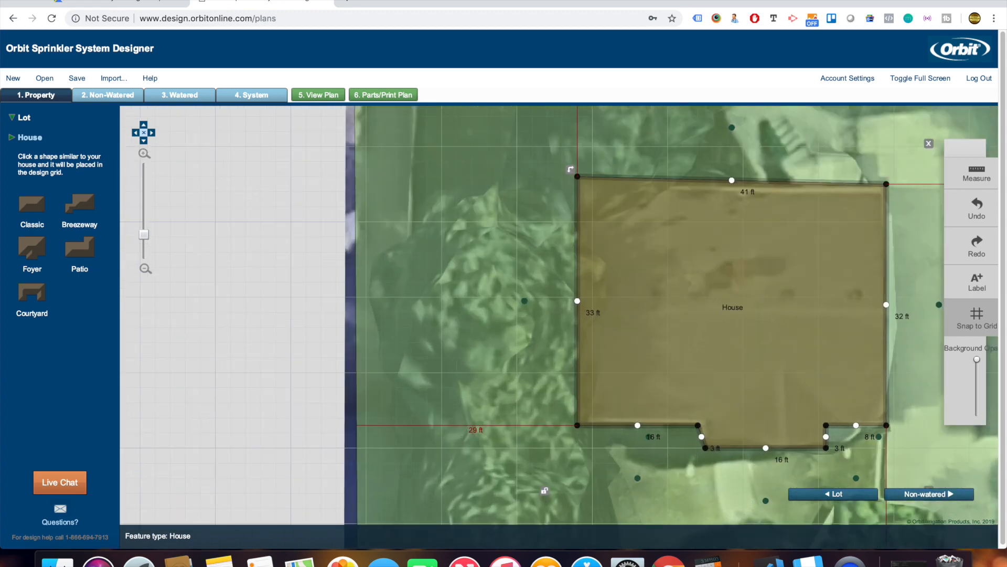
pyautogui.moveTo(580, 182); pyautogui.dragTo(580, 185)
pyautogui.scroll(-1, 889, 264)
pyautogui.scroll(1, 890, 265)
pyautogui.scroll(-5, 898, 267)
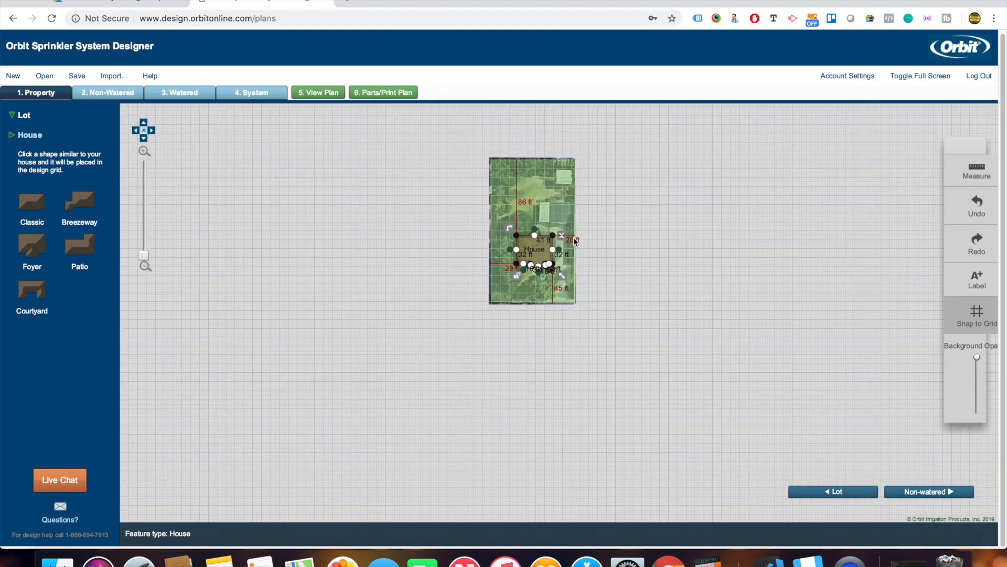
pyautogui.scroll(2, 525, 236)
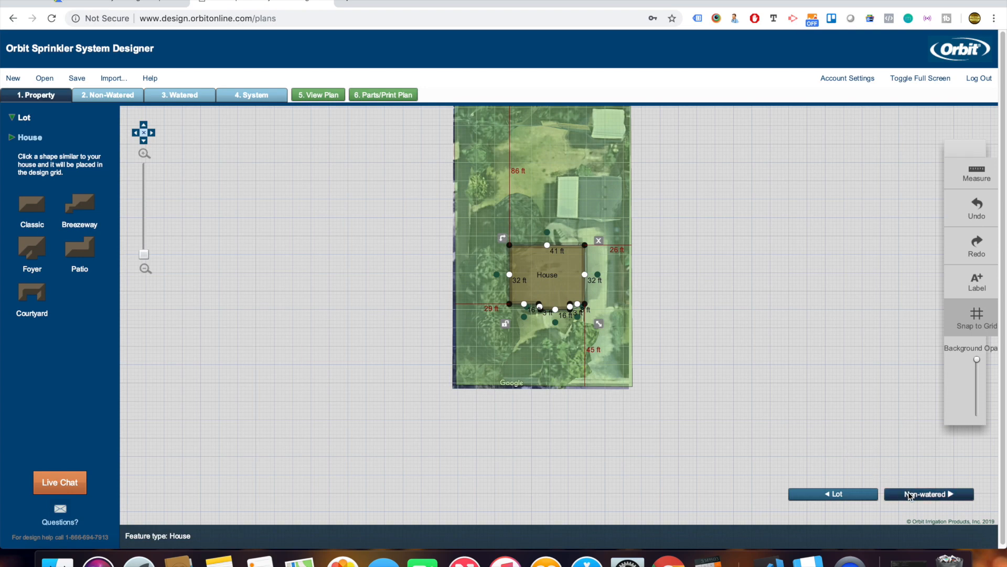
pyautogui.click(909, 495)
pyautogui.moveTo(717, 198); pyautogui.dragTo(720, 244)
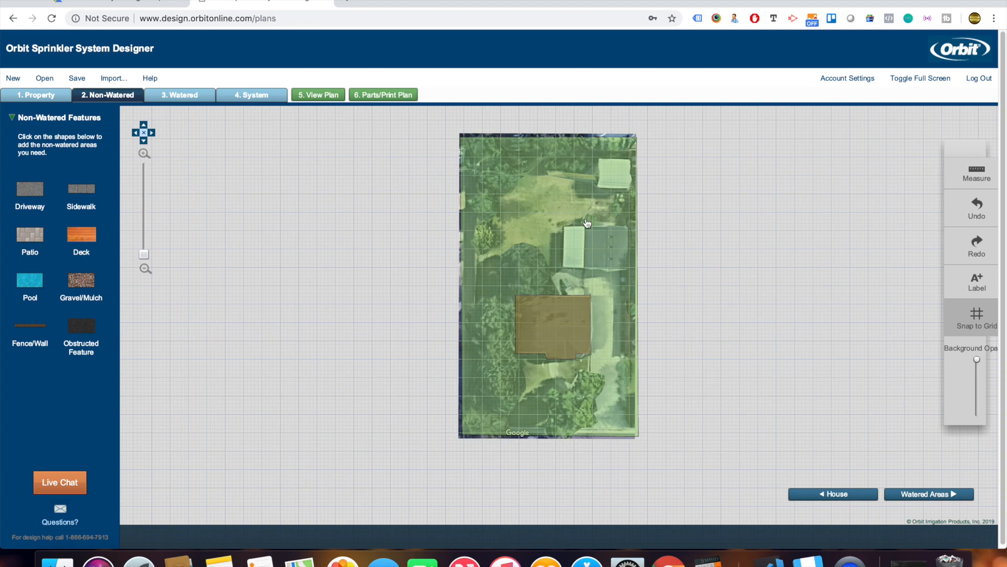
# Add a driveway beside the house on the right and stretch it toward the street.
pyautogui.scroll(-2, 587, 223)
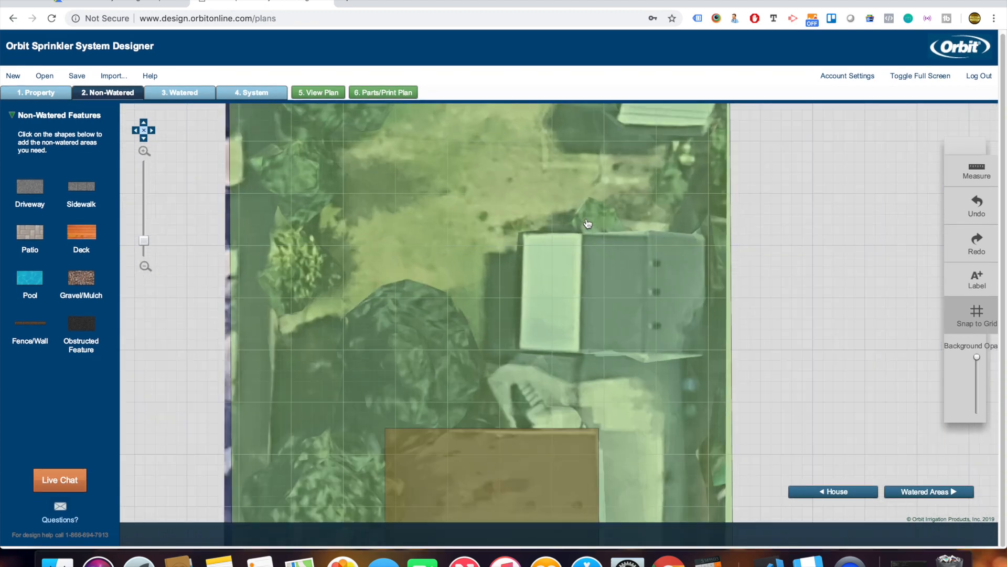
pyautogui.scroll(-3, 587, 224)
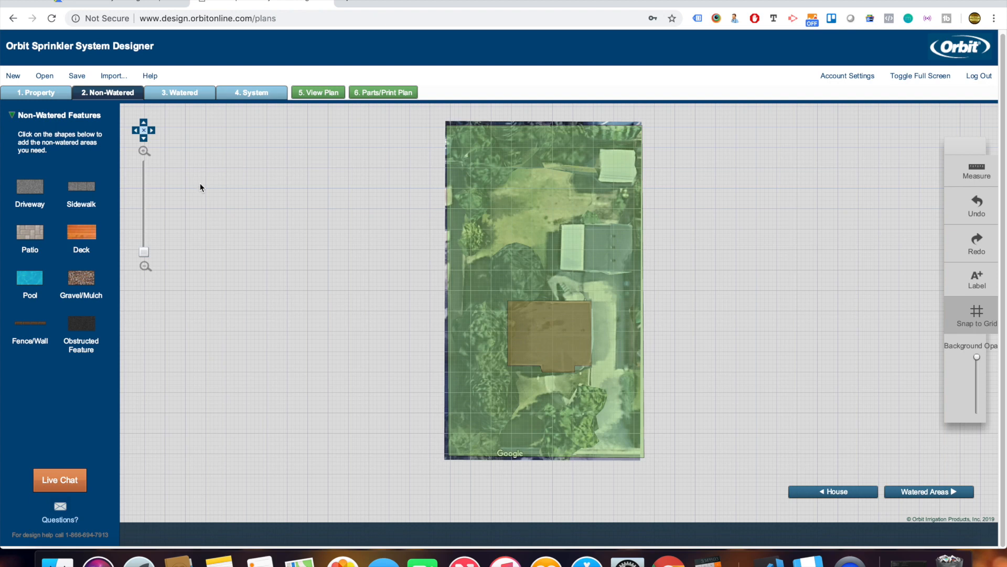
pyautogui.click(30, 184)
pyautogui.moveTo(502, 278); pyautogui.dragTo(629, 313)
pyautogui.moveTo(602, 366); pyautogui.dragTo(627, 456)
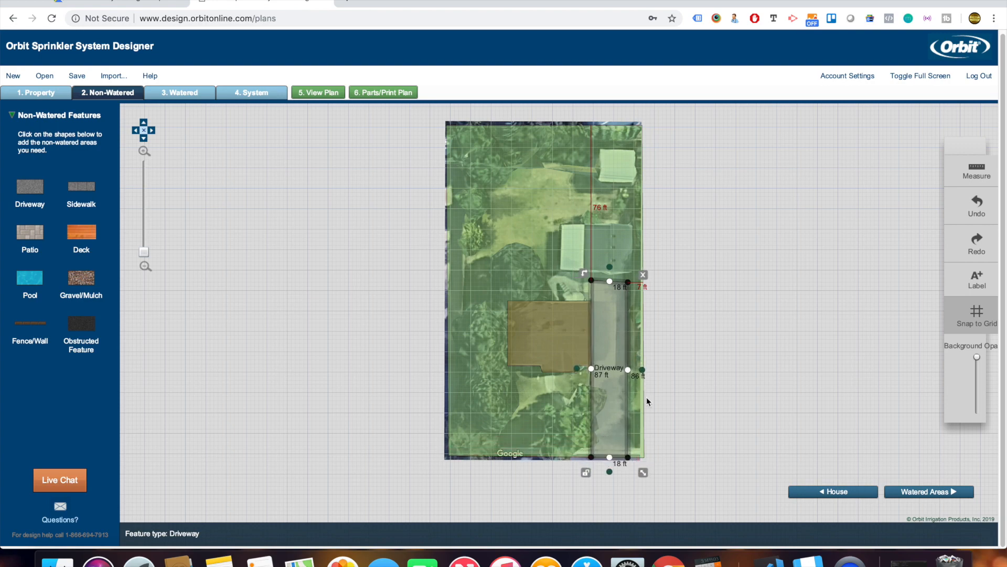
pyautogui.scroll(5, 648, 401)
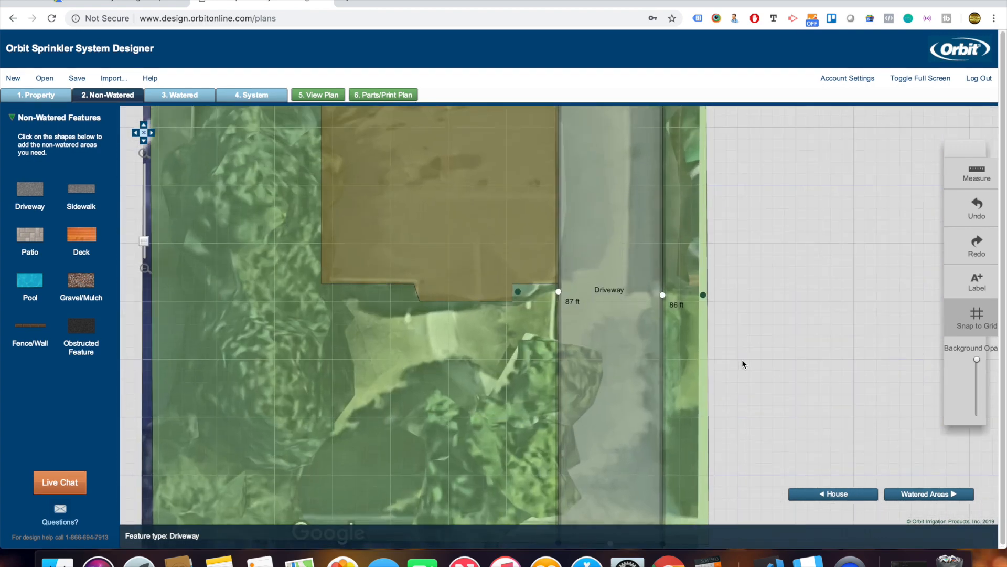
pyautogui.moveTo(742, 360); pyautogui.dragTo(732, 212)
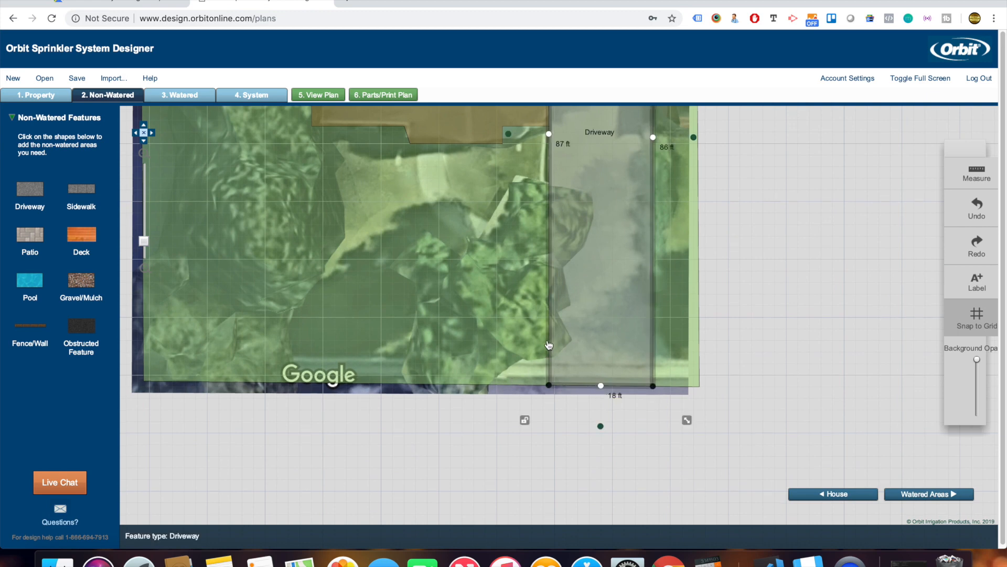
# Flare the driveway's street end with new corners and a 28 ft bottom edge, then add a sidewalk.
pyautogui.click(601, 387)
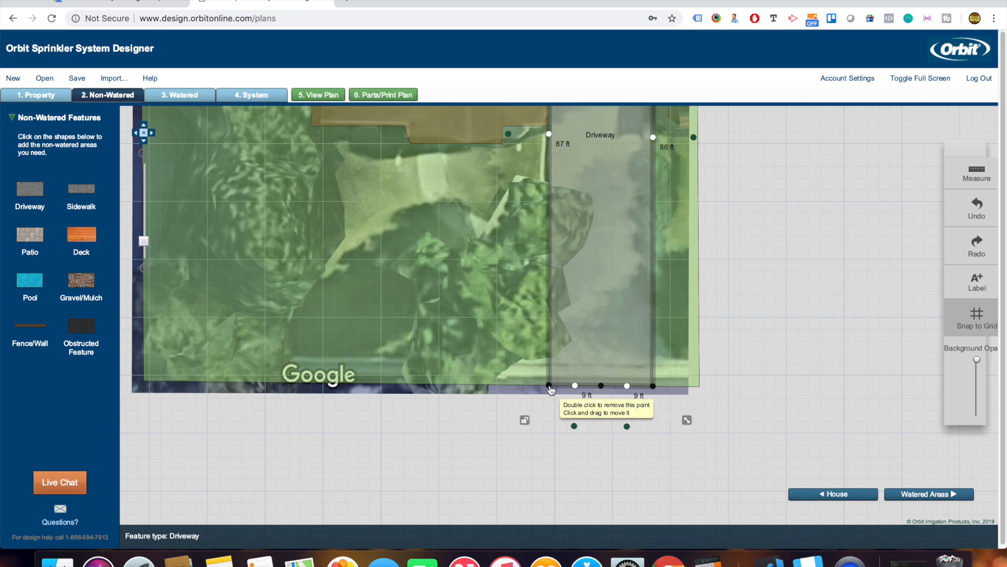
pyautogui.moveTo(550, 388); pyautogui.dragTo(514, 375)
pyautogui.moveTo(653, 386); pyautogui.dragTo(671, 378)
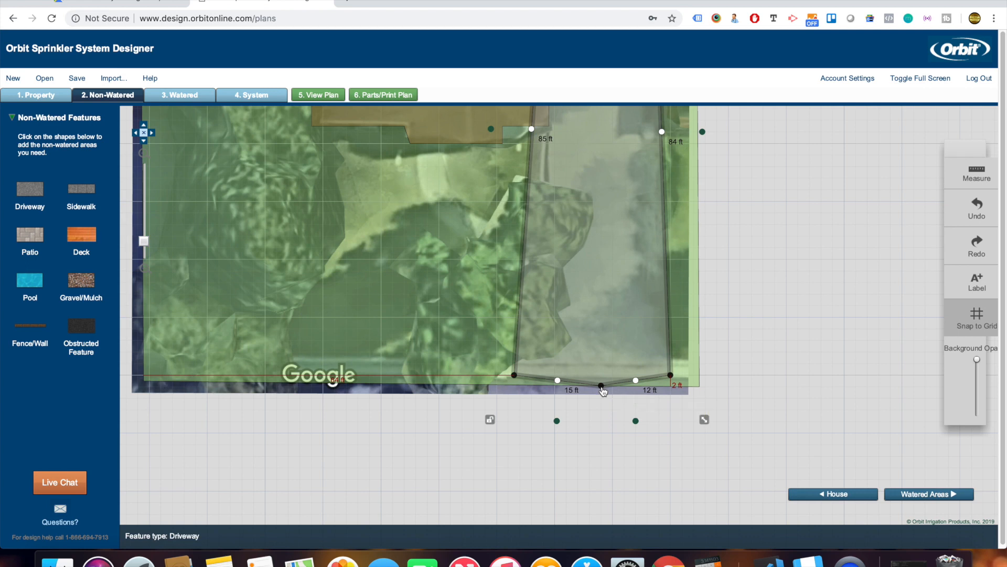
pyautogui.doubleClick(602, 386)
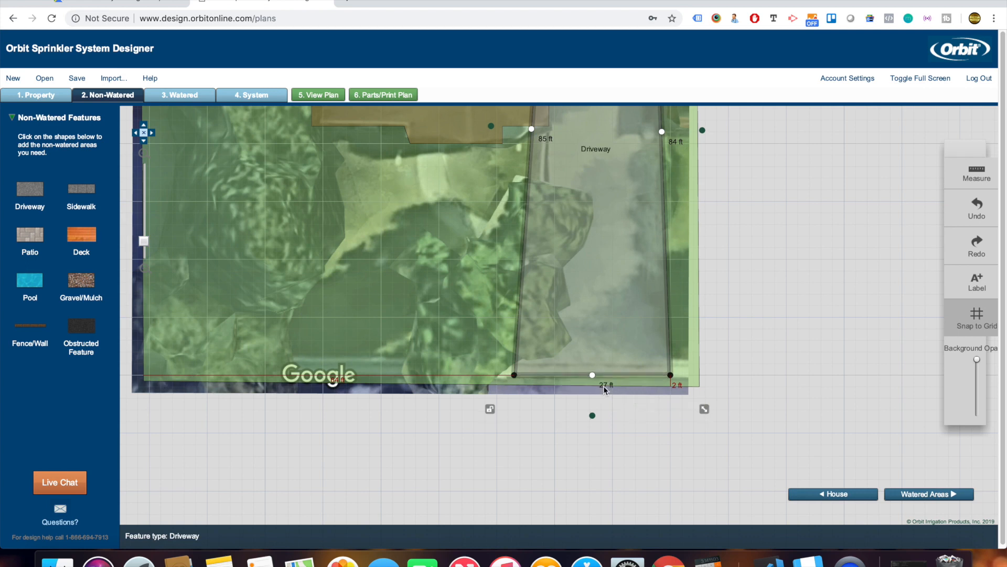
pyautogui.click(662, 131)
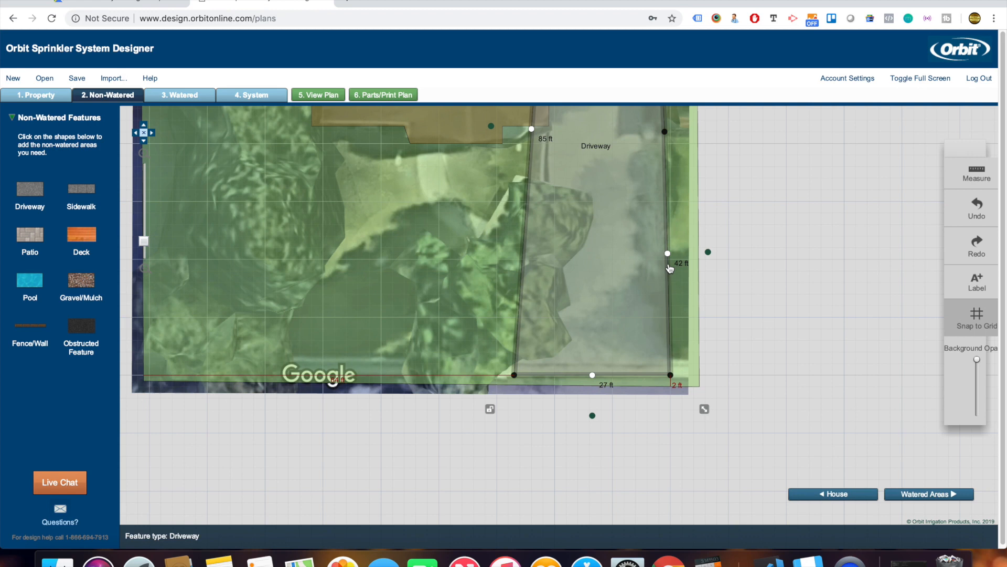
pyautogui.moveTo(668, 254); pyautogui.dragTo(665, 345)
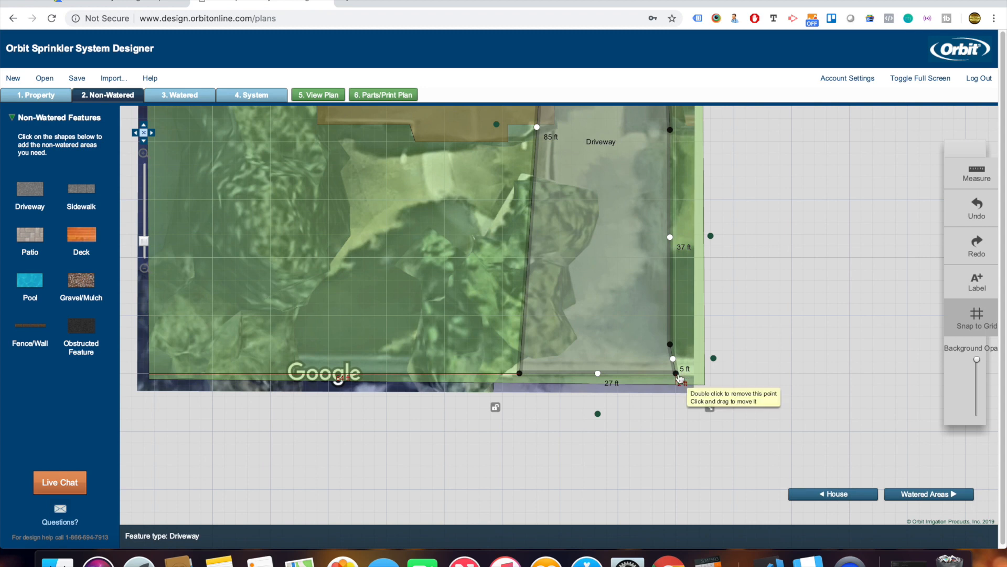
pyautogui.moveTo(676, 373); pyautogui.dragTo(681, 373)
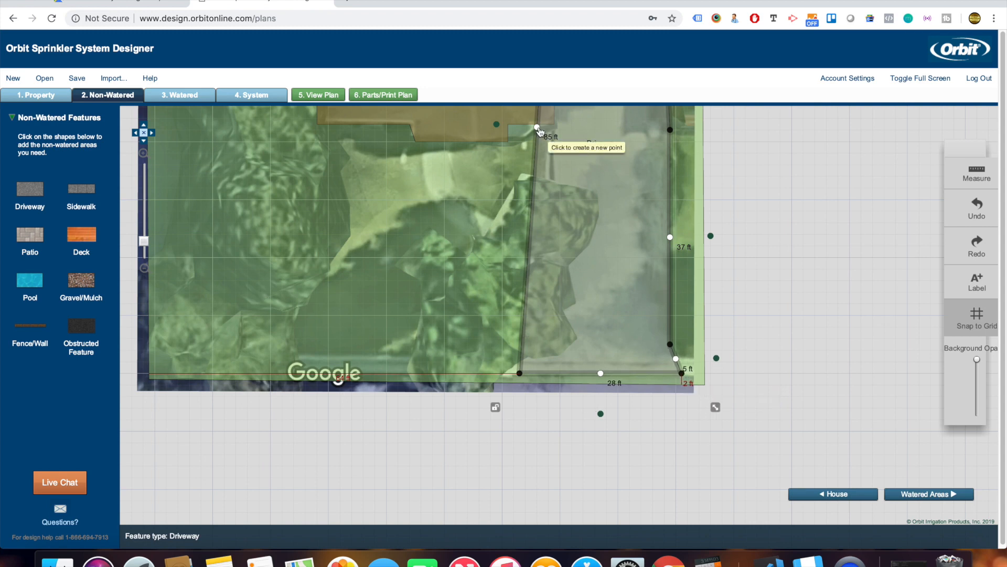
pyautogui.moveTo(537, 127); pyautogui.dragTo(554, 135)
pyautogui.click(537, 254)
pyautogui.moveTo(537, 254); pyautogui.dragTo(548, 344)
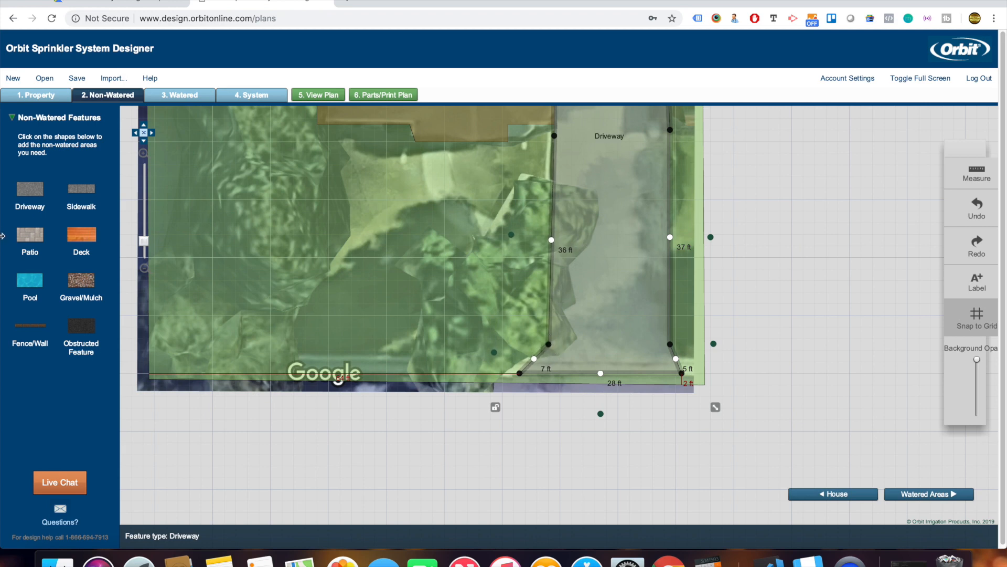
pyautogui.click(81, 188)
# Move the sidewalk left of the driveway, shorten it to 24 ft and bend it up to the house.
pyautogui.moveTo(492, 253); pyautogui.dragTo(441, 184)
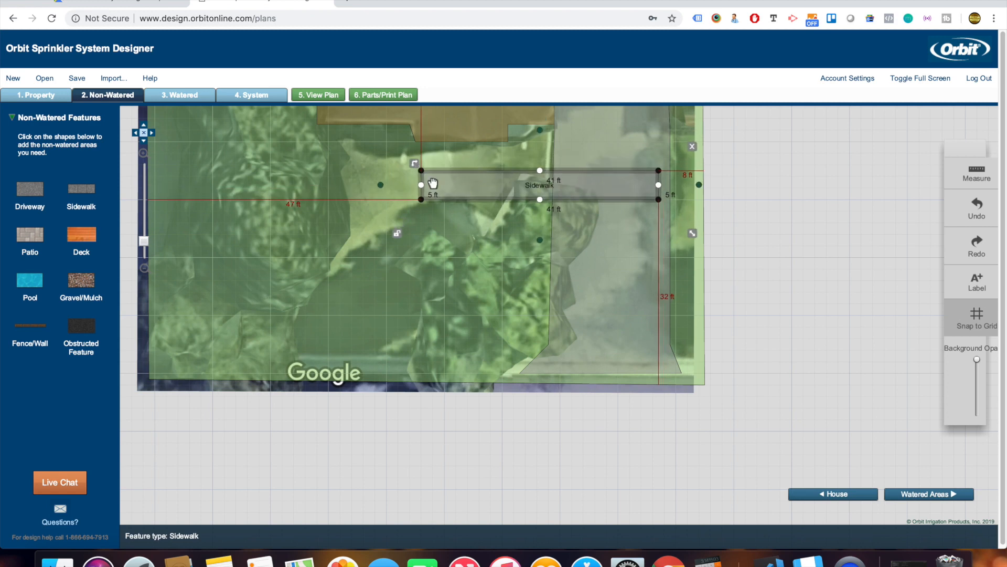
pyautogui.moveTo(422, 181); pyautogui.dragTo(449, 221)
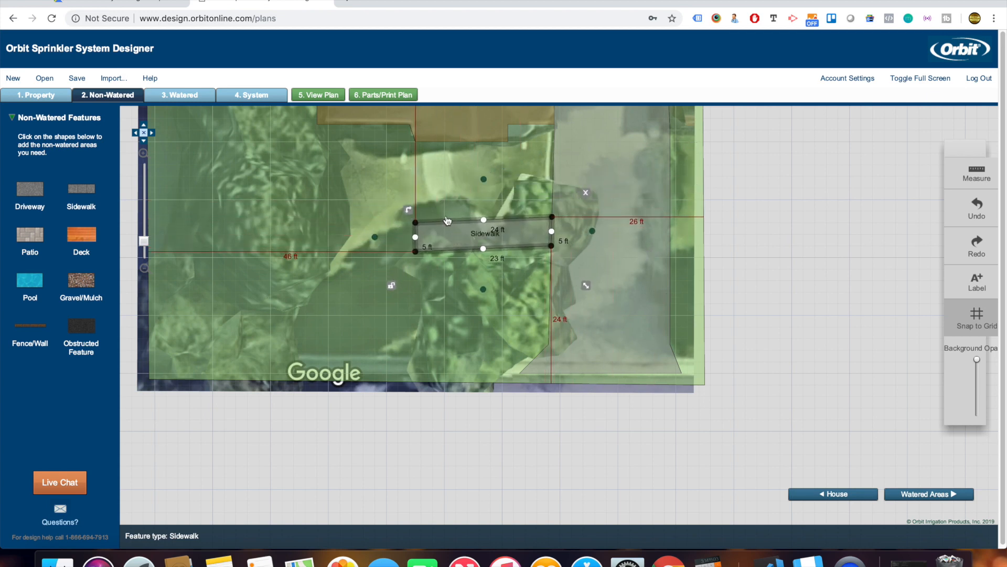
pyautogui.click(484, 221)
pyautogui.moveTo(419, 223); pyautogui.dragTo(450, 148)
pyautogui.moveTo(415, 252); pyautogui.dragTo(400, 208)
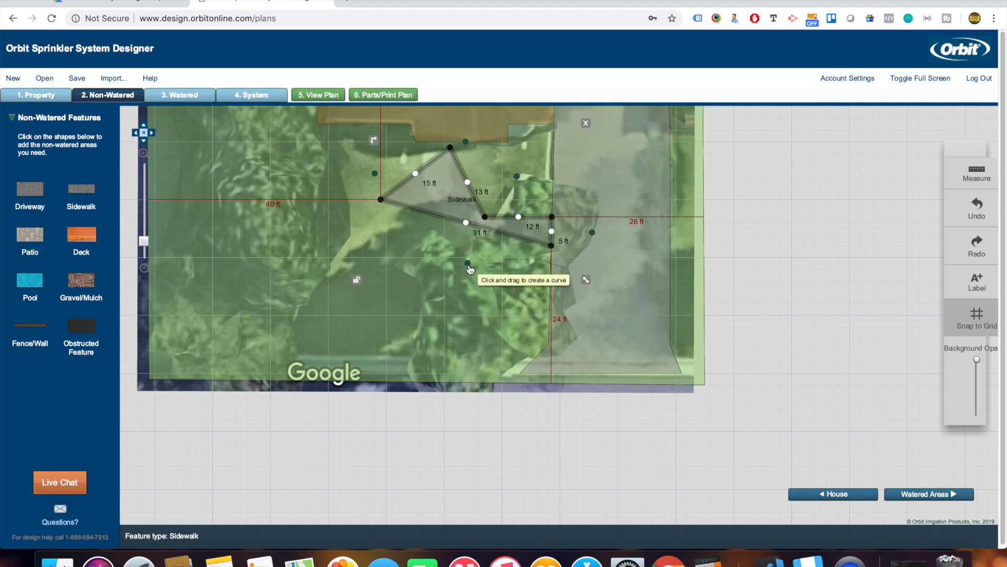
pyautogui.moveTo(469, 269); pyautogui.dragTo(465, 291)
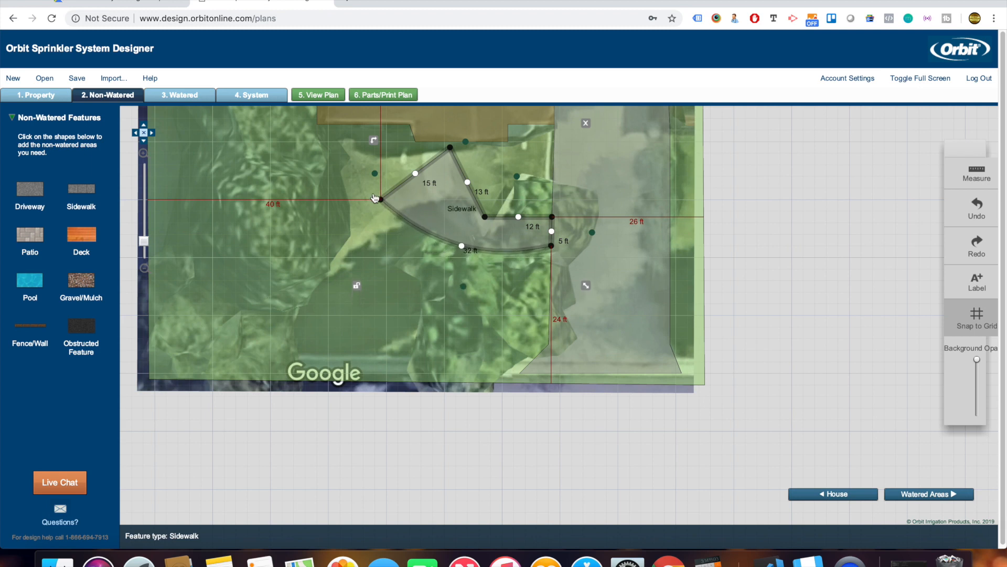
pyautogui.moveTo(382, 200); pyautogui.dragTo(409, 151)
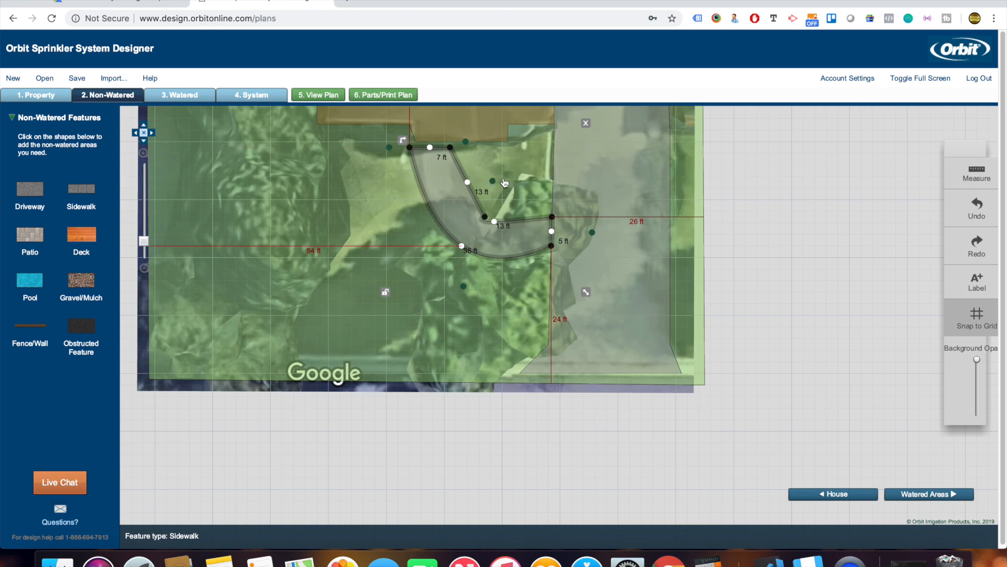
# Bow the sidewalk's inner and outer edges and lower its end edge to match the walkway.
pyautogui.moveTo(513, 185); pyautogui.dragTo(514, 188)
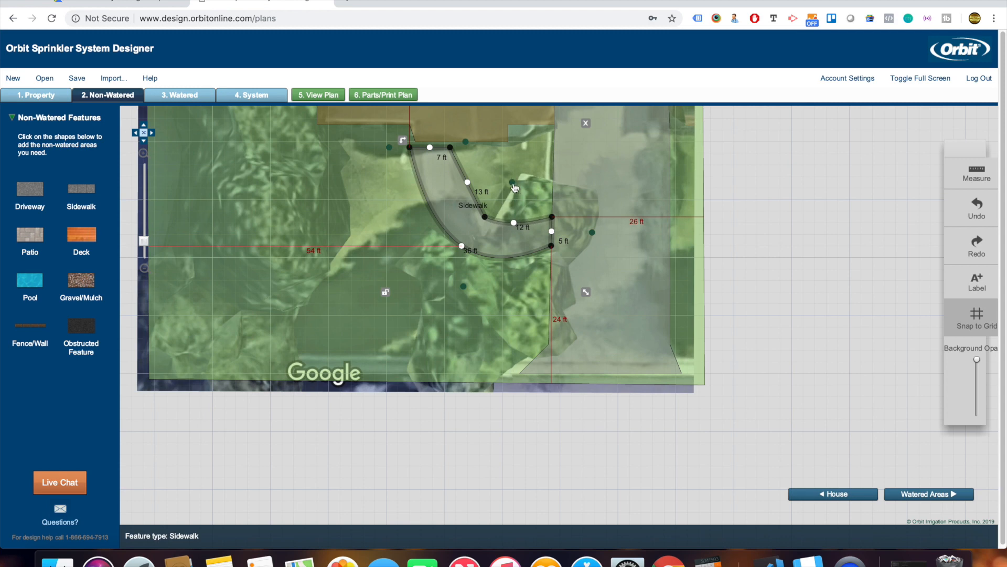
pyautogui.moveTo(468, 151); pyautogui.dragTo(454, 147)
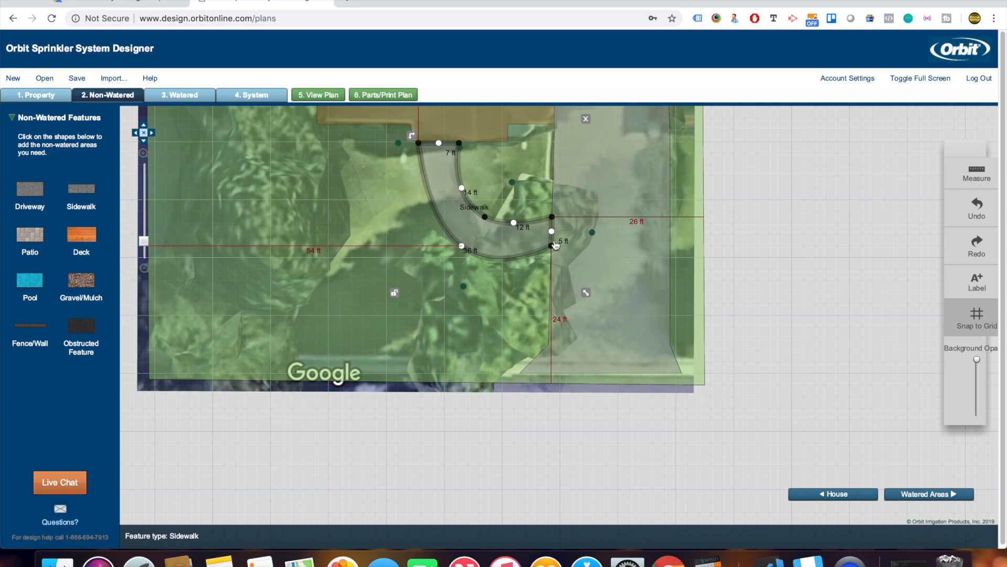
pyautogui.moveTo(556, 245); pyautogui.dragTo(552, 257)
pyautogui.moveTo(513, 184); pyautogui.dragTo(514, 197)
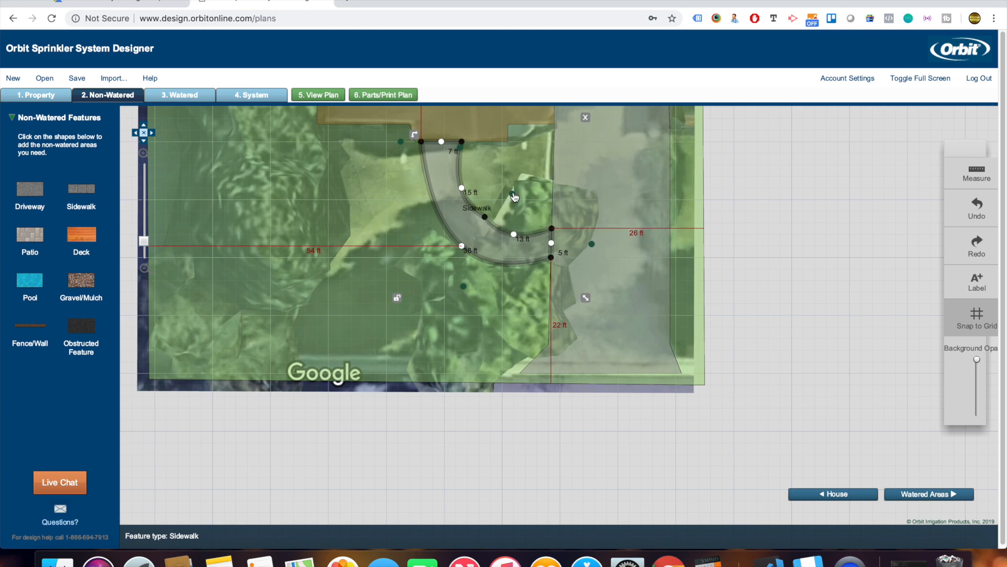
pyautogui.scroll(-5, 615, 218)
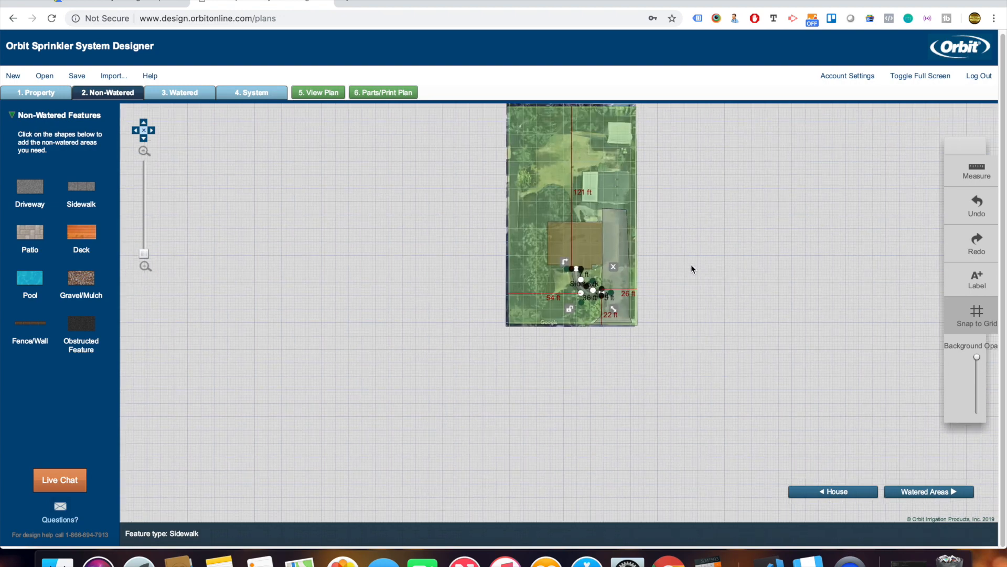
pyautogui.click(607, 243)
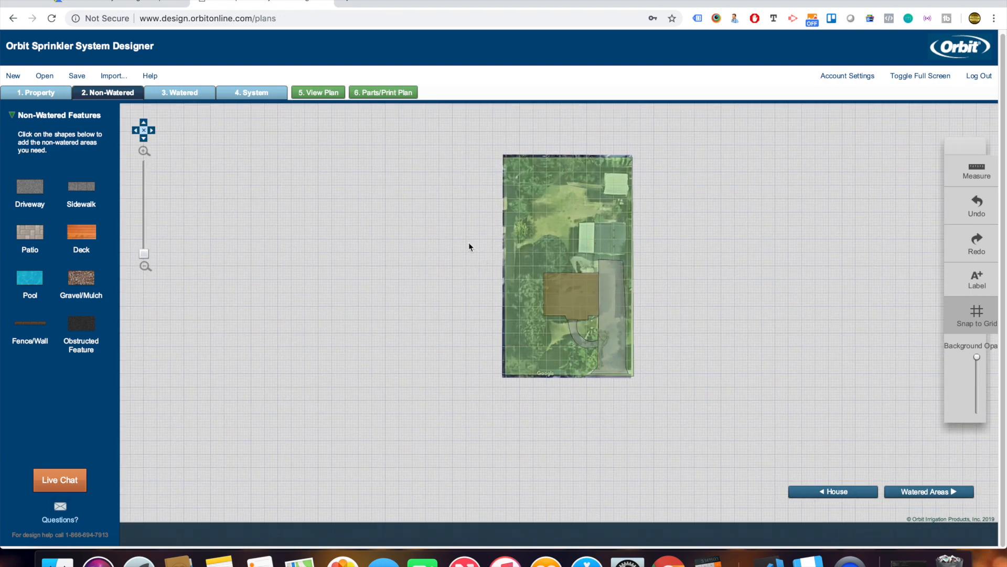
# Add a 35 by 28 ft obstructed feature over the grey-roofed building north of the house.
pyautogui.click(88, 334)
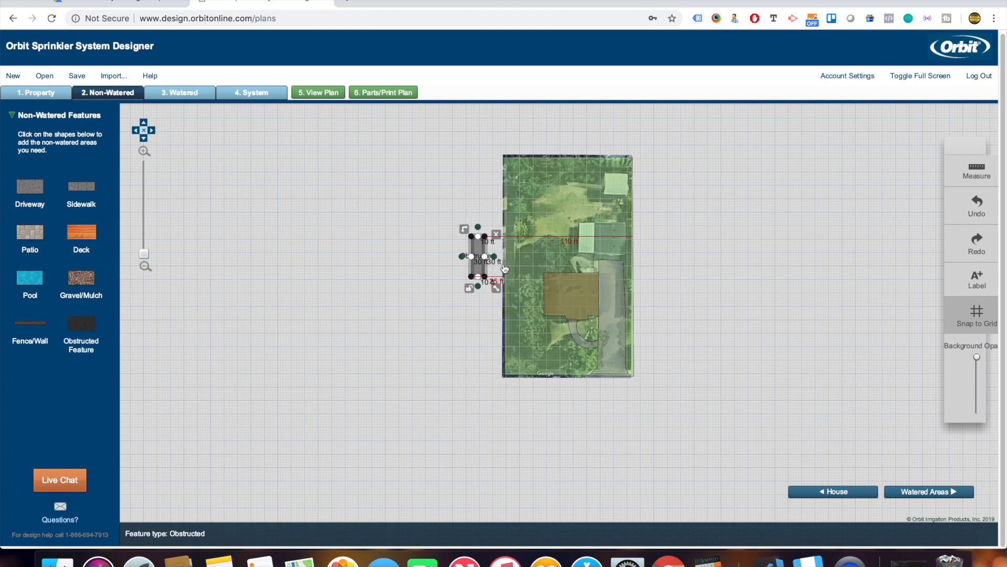
pyautogui.moveTo(484, 257); pyautogui.dragTo(630, 256)
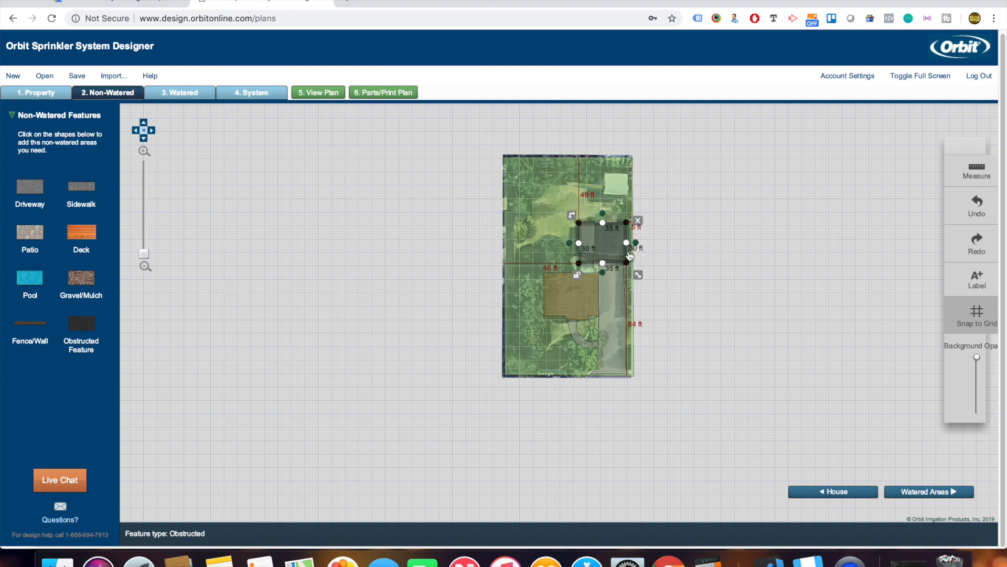
pyautogui.scroll(5, 630, 255)
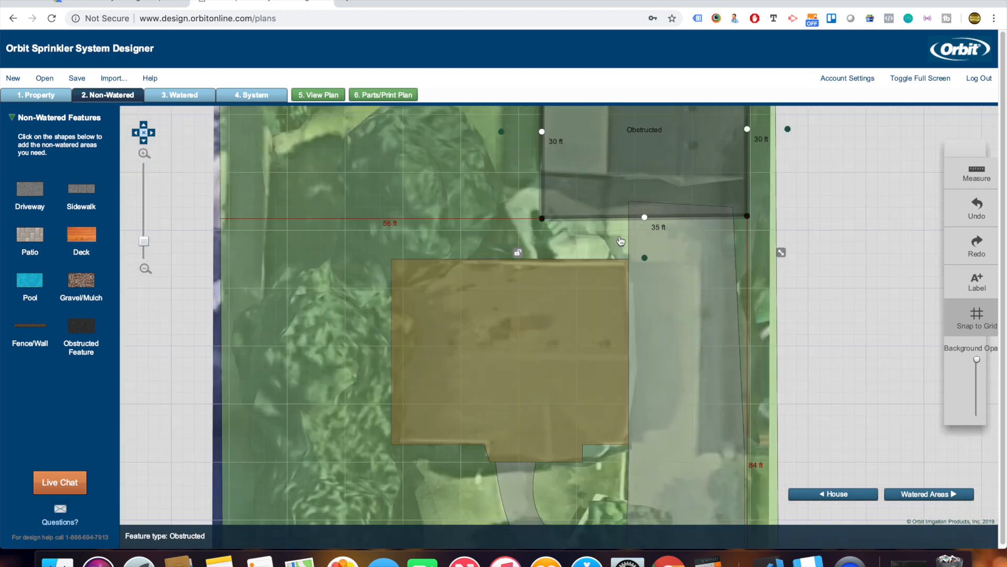
pyautogui.moveTo(566, 220); pyautogui.dragTo(576, 221)
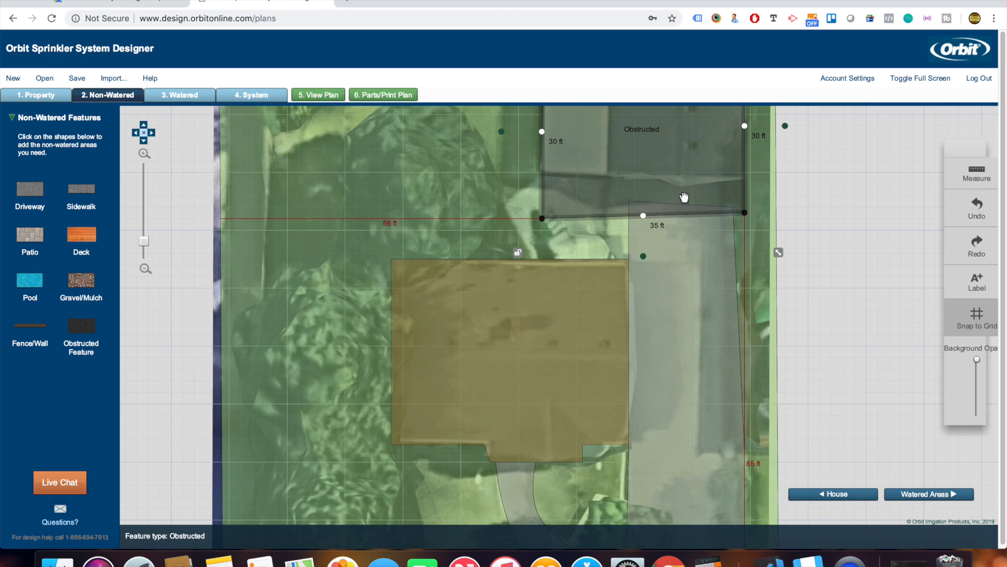
pyautogui.scroll(5, 820, 299)
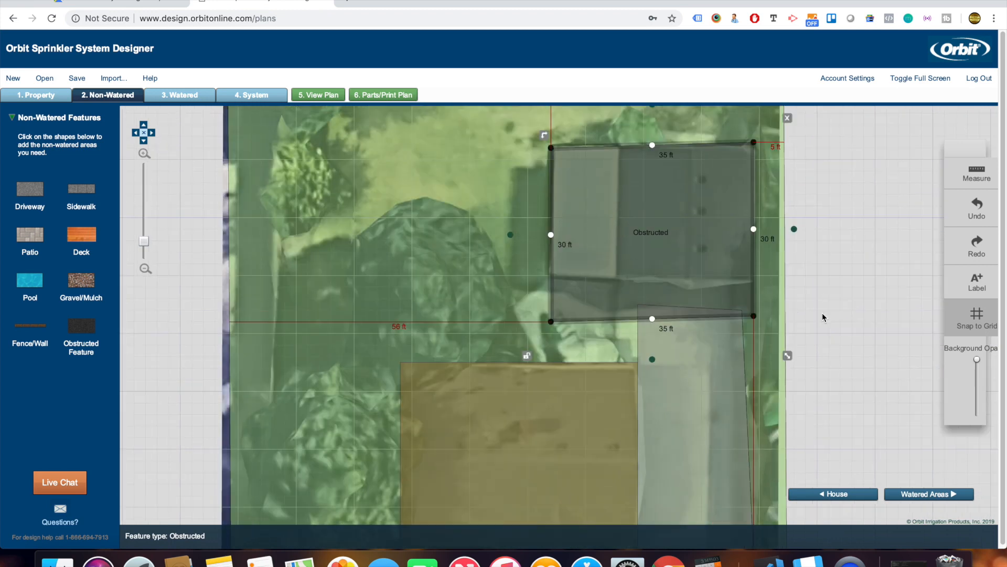
pyautogui.click(824, 339)
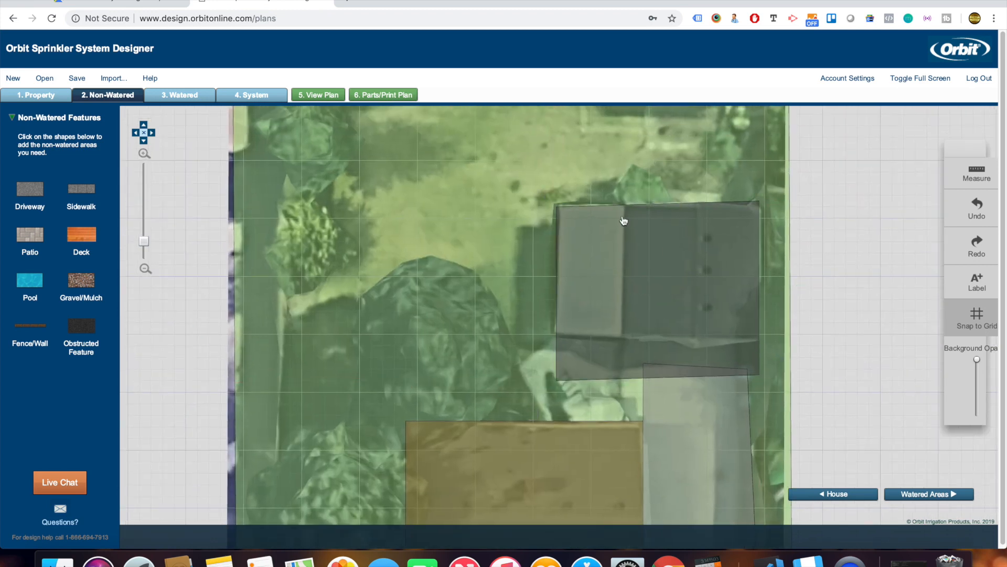
pyautogui.click(560, 212)
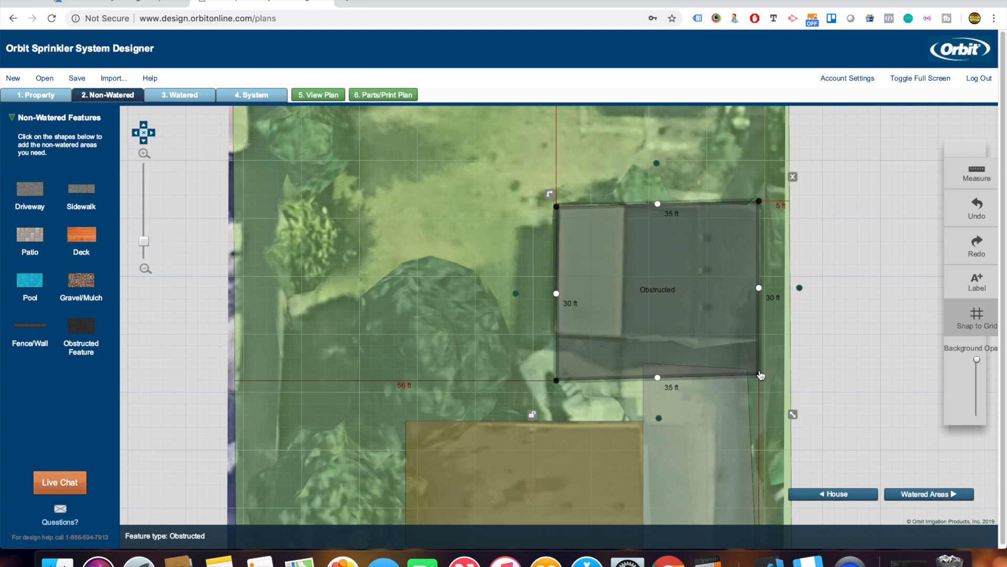
pyautogui.moveTo(759, 373); pyautogui.dragTo(747, 354)
pyautogui.click(734, 381)
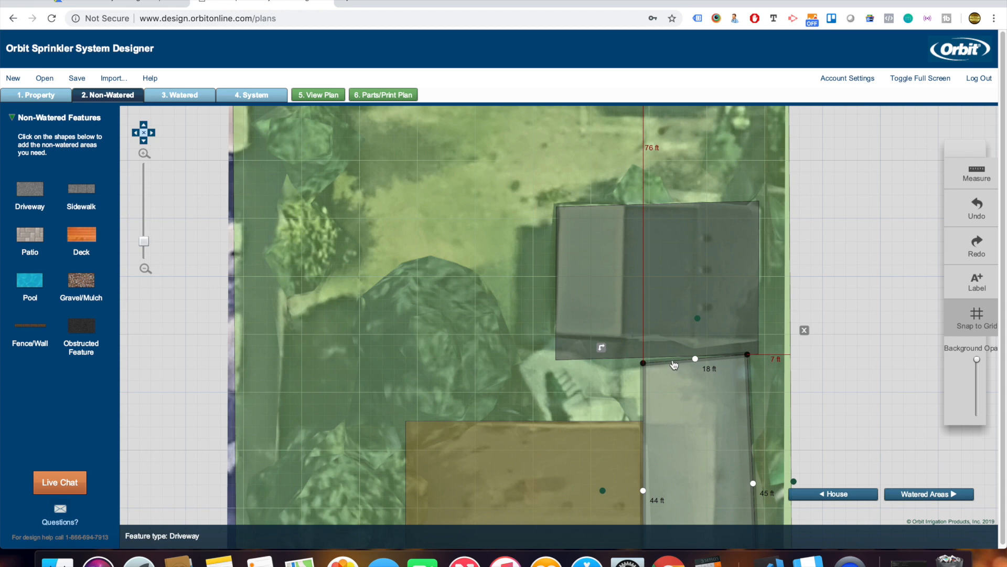
# Raise the obstruction's bottom-left corner and pull the driveway's top corner up to meet it.
pyautogui.click(569, 340)
pyautogui.moveTo(556, 359)
pyautogui.mouseDown()
pyautogui.moveTo(561, 345)
pyautogui.moveTo(557, 355)
pyautogui.mouseUp()
pyautogui.click(644, 361)
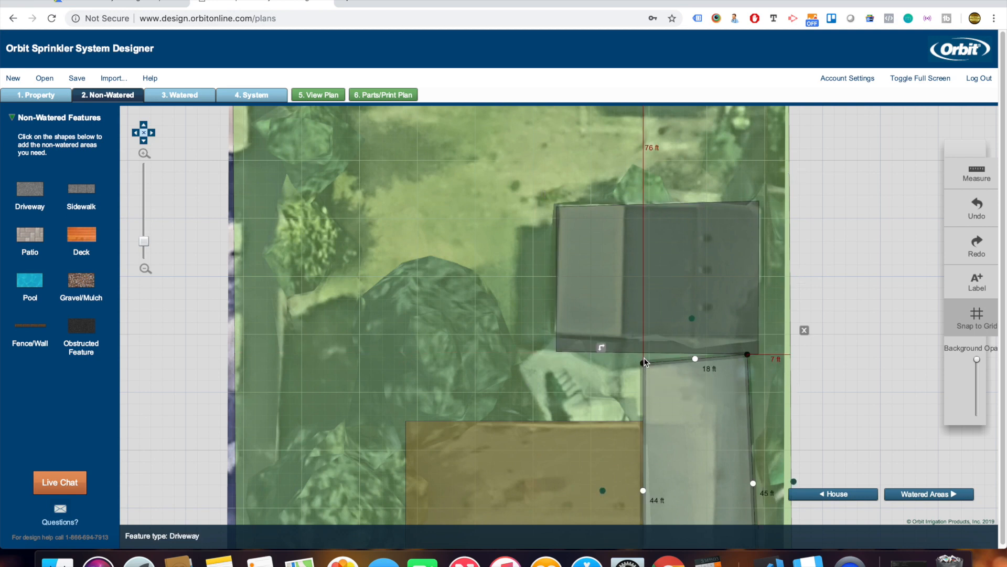
pyautogui.moveTo(644, 361); pyautogui.dragTo(643, 353)
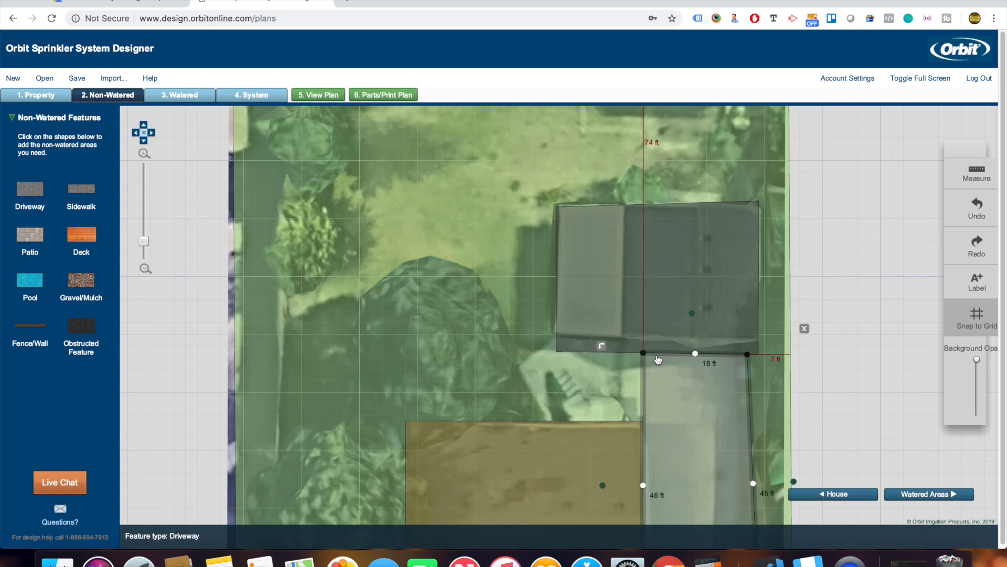
# Add a 20 by 12 ft patio between the obstructed building and the house.
pyautogui.click(38, 235)
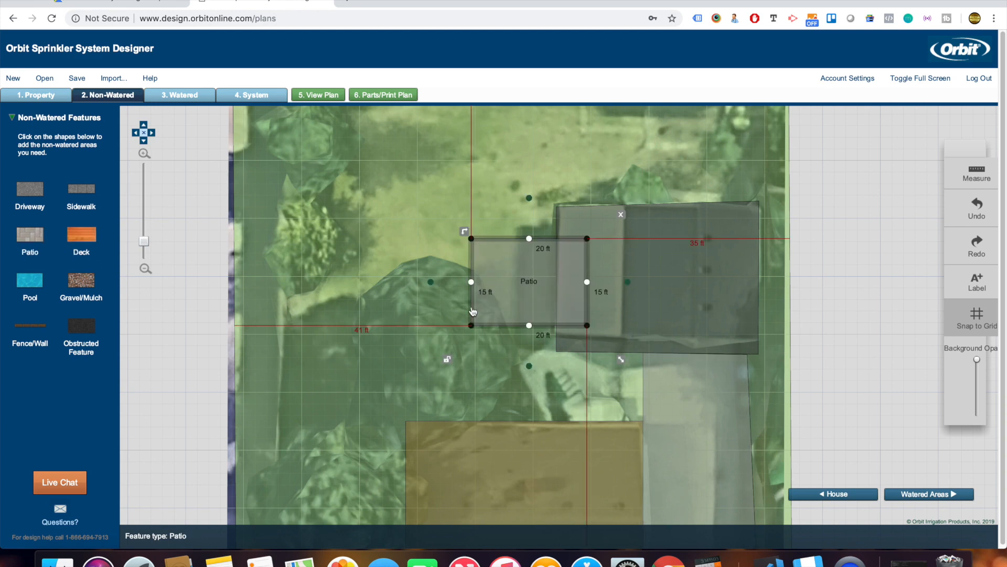
pyautogui.moveTo(530, 294); pyautogui.dragTo(585, 389)
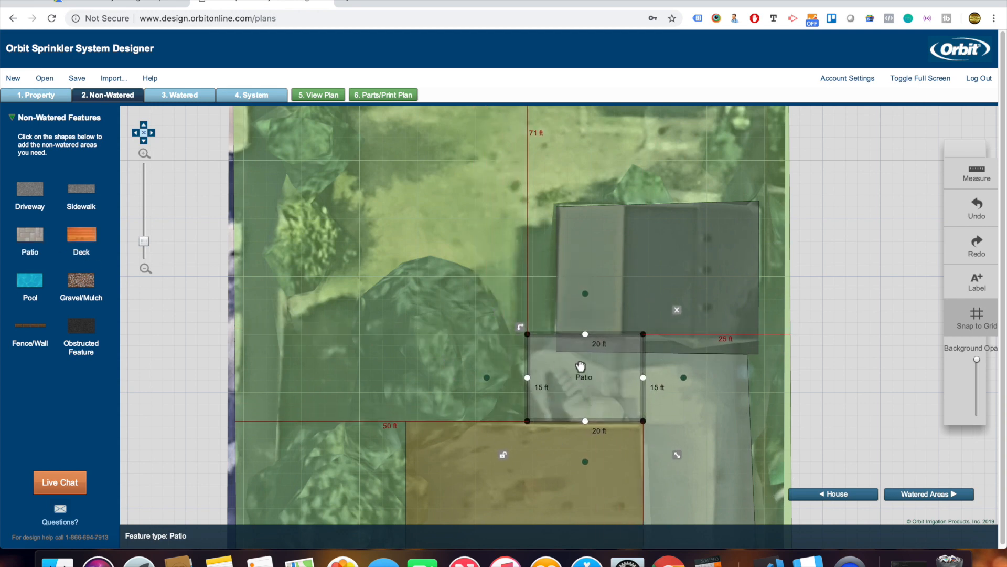
pyautogui.moveTo(571, 336); pyautogui.dragTo(571, 357)
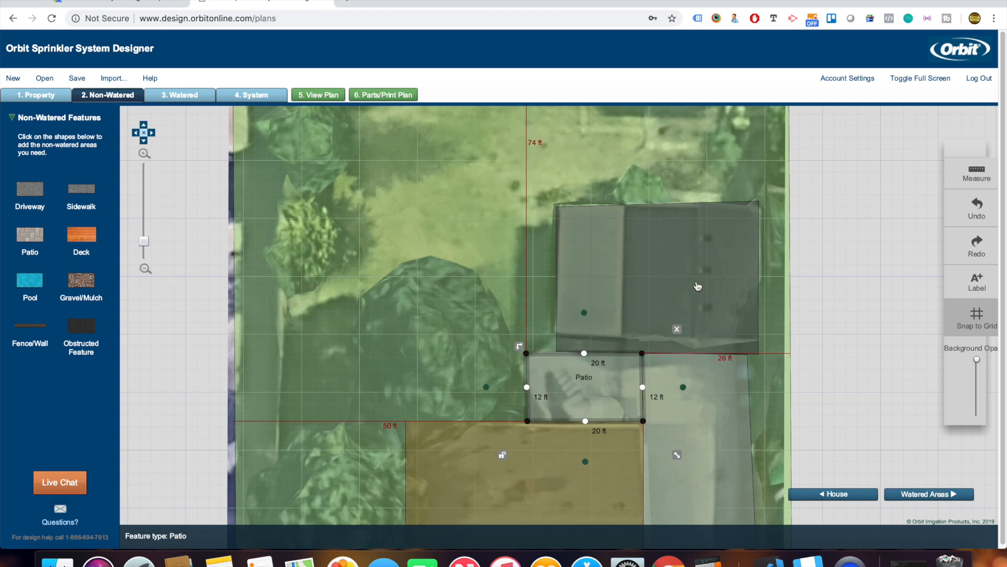
pyautogui.moveTo(828, 214); pyautogui.dragTo(825, 290)
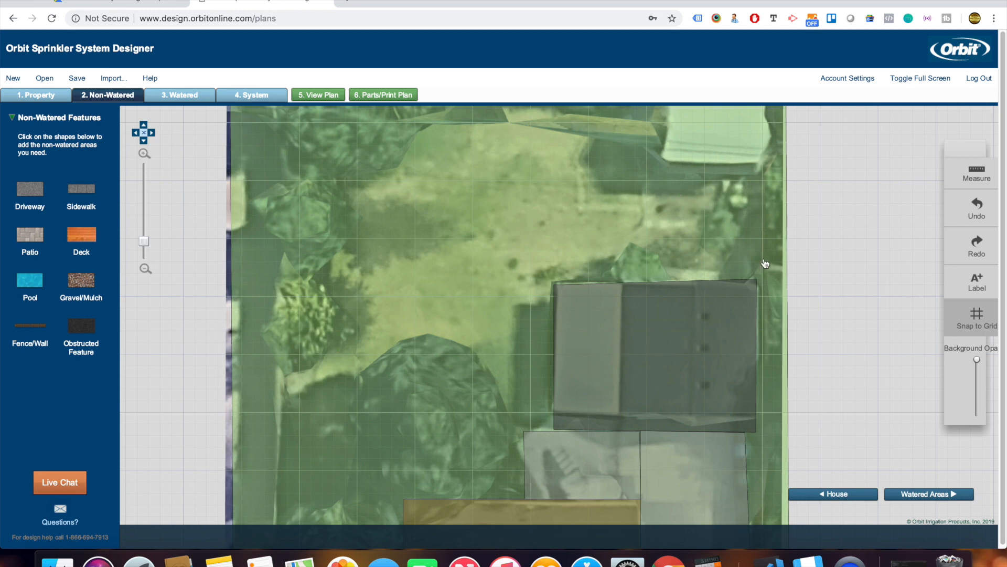
# Place a 19 by 16 ft obstructed feature over the shed at the yard's upper right.
pyautogui.scroll(-1, 825, 284)
pyautogui.moveTo(823, 279); pyautogui.dragTo(849, 293)
pyautogui.moveTo(870, 187); pyautogui.dragTo(864, 305)
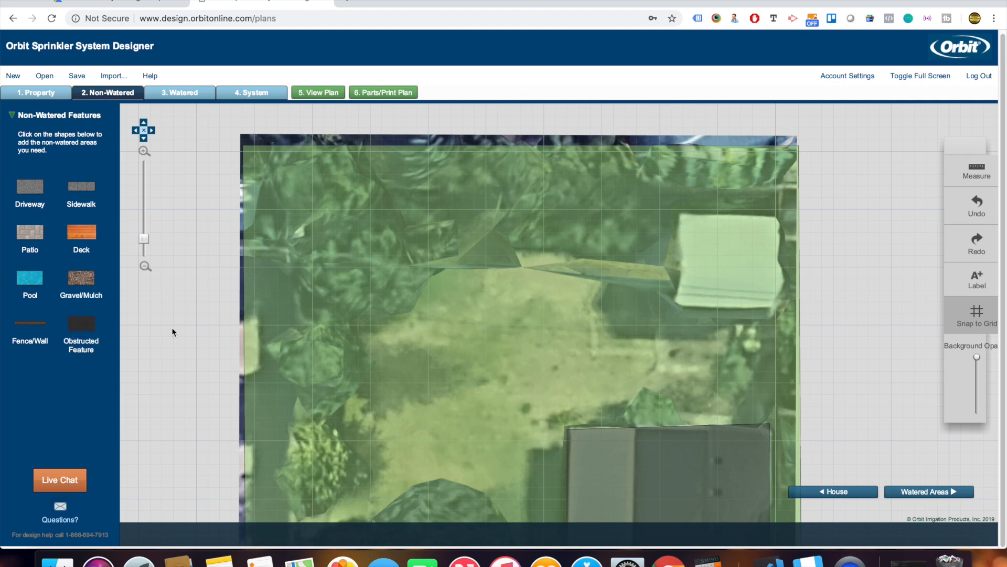
pyautogui.click(84, 325)
pyautogui.moveTo(498, 295); pyautogui.dragTo(710, 286)
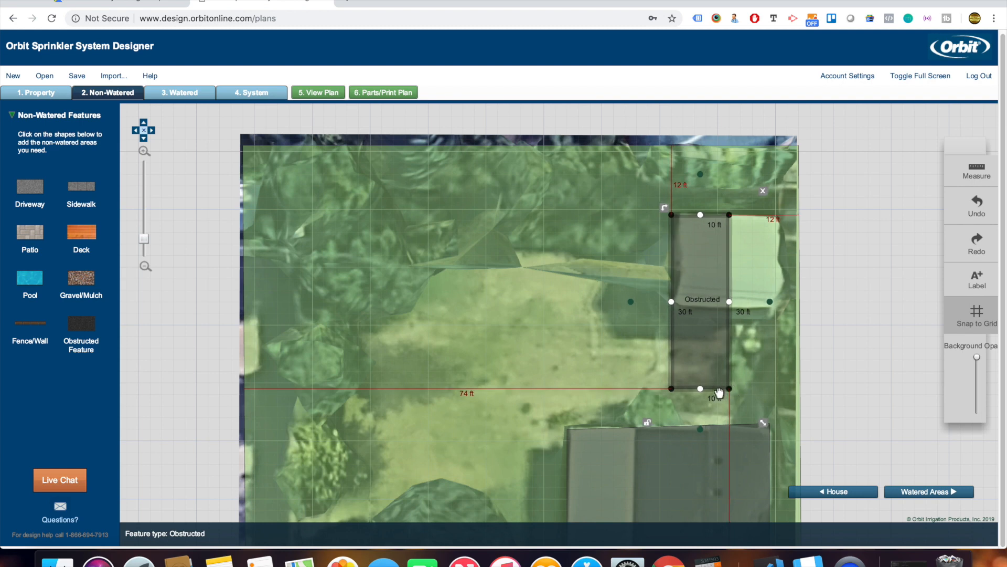
pyautogui.moveTo(717, 388); pyautogui.dragTo(704, 298)
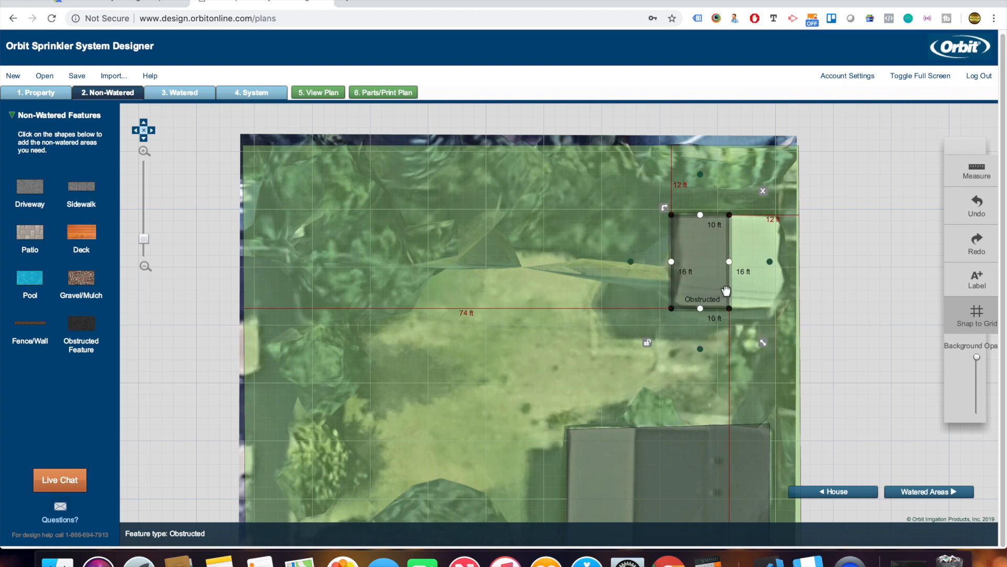
pyautogui.moveTo(728, 252); pyautogui.dragTo(782, 258)
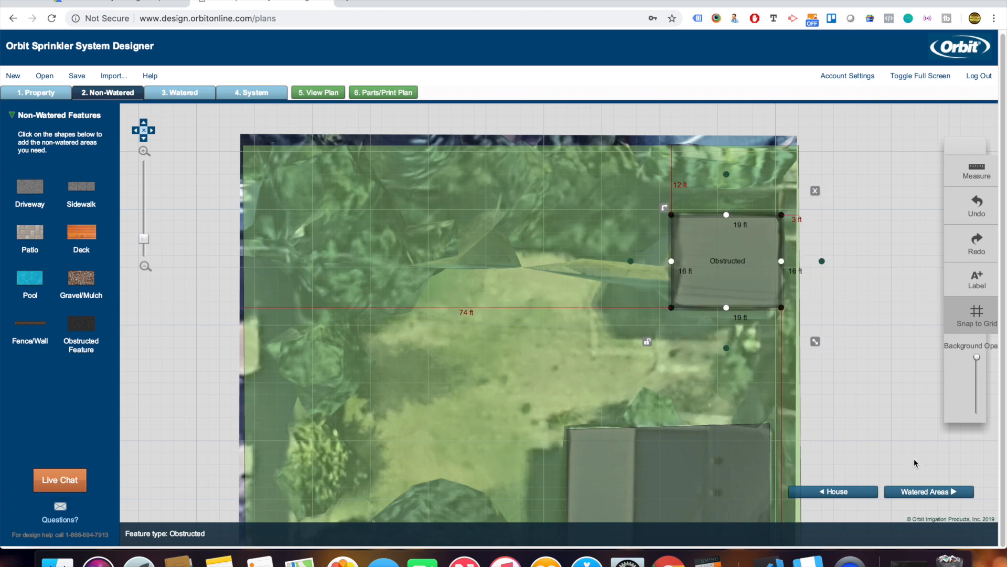
pyautogui.click(923, 492)
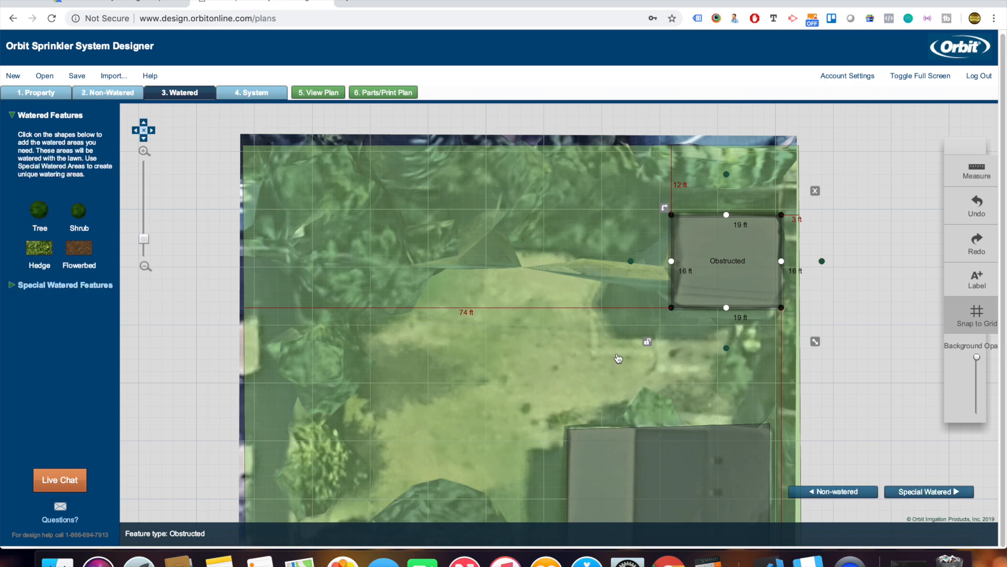
# Add three tree circles down the yard's top-left, sized to their canopies.
pyautogui.scroll(-5, 850, 338)
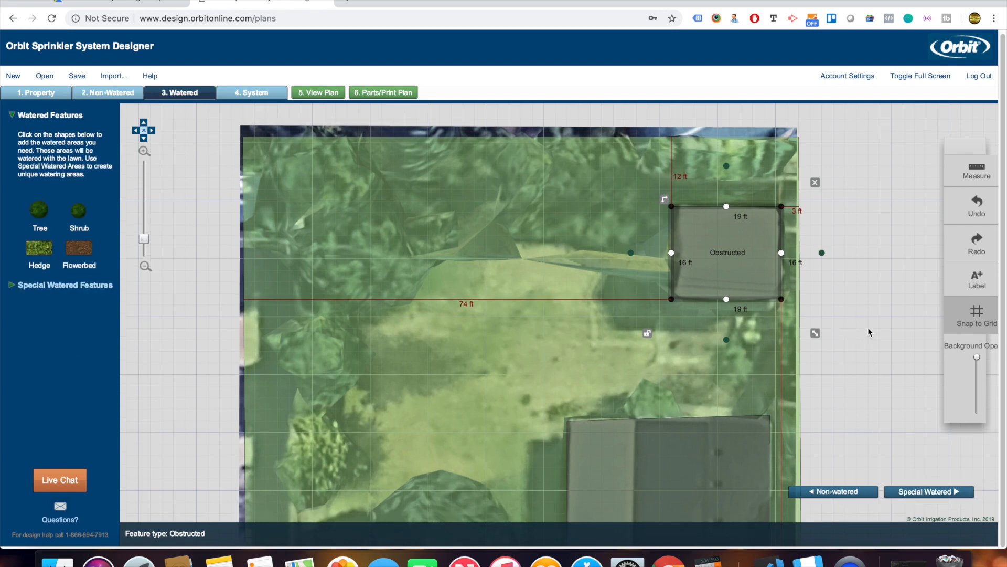
pyautogui.click(863, 270)
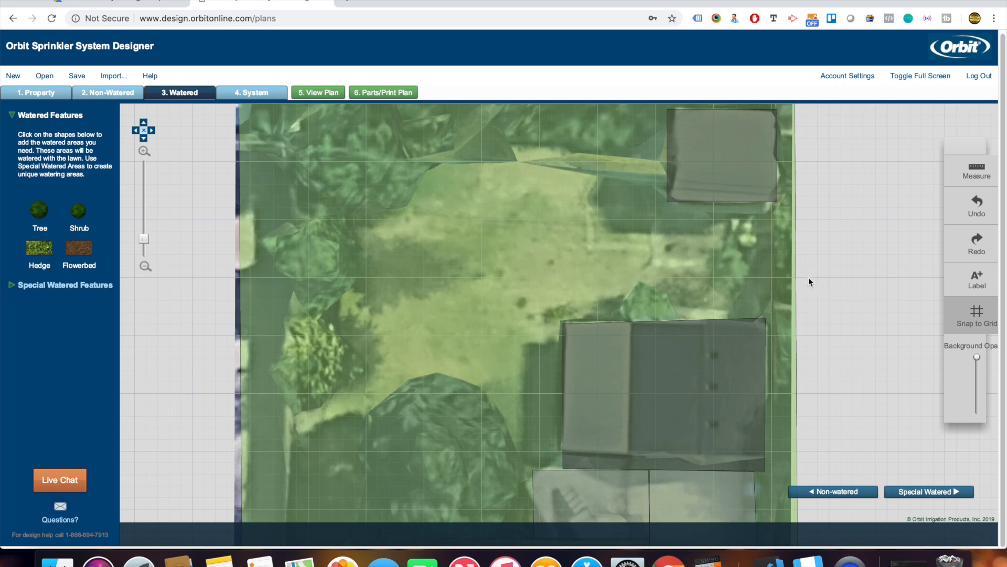
pyautogui.moveTo(38, 210); pyautogui.dragTo(341, 184)
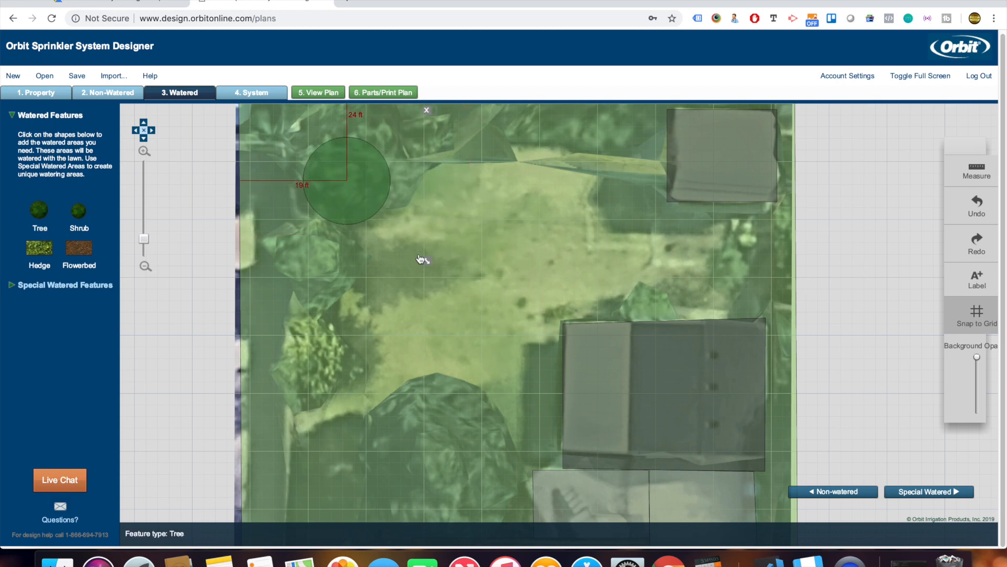
pyautogui.moveTo(429, 262); pyautogui.dragTo(458, 294)
pyautogui.click(40, 208)
pyautogui.moveTo(461, 254); pyautogui.dragTo(312, 280)
pyautogui.click(41, 212)
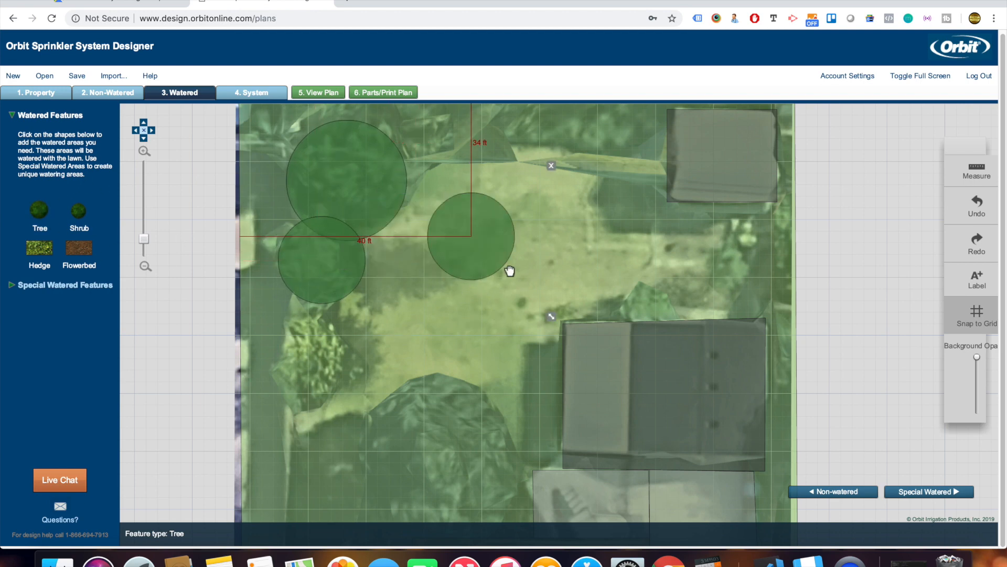
pyautogui.moveTo(478, 246); pyautogui.dragTo(325, 369)
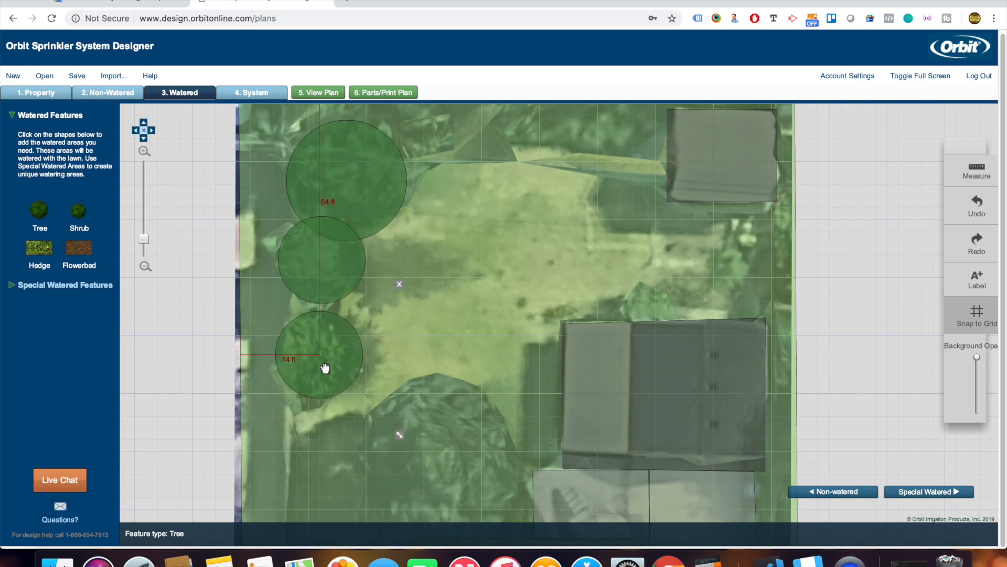
pyautogui.moveTo(400, 436); pyautogui.dragTo(412, 448)
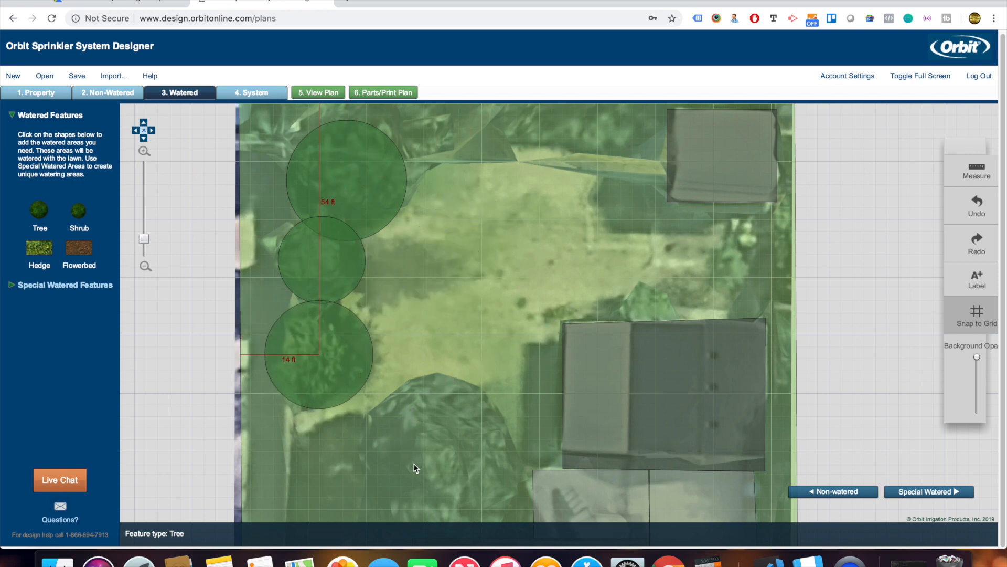
# Add two more canopy-sized tree circles, including one left of the brown patio.
pyautogui.scroll(-5, 867, 374)
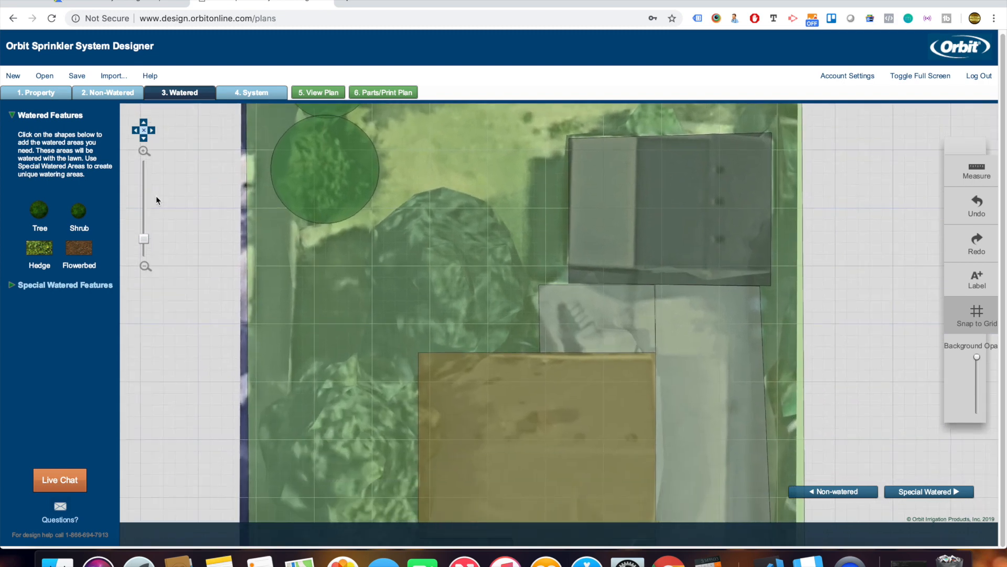
pyautogui.click(41, 210)
pyautogui.moveTo(495, 240); pyautogui.dragTo(469, 269)
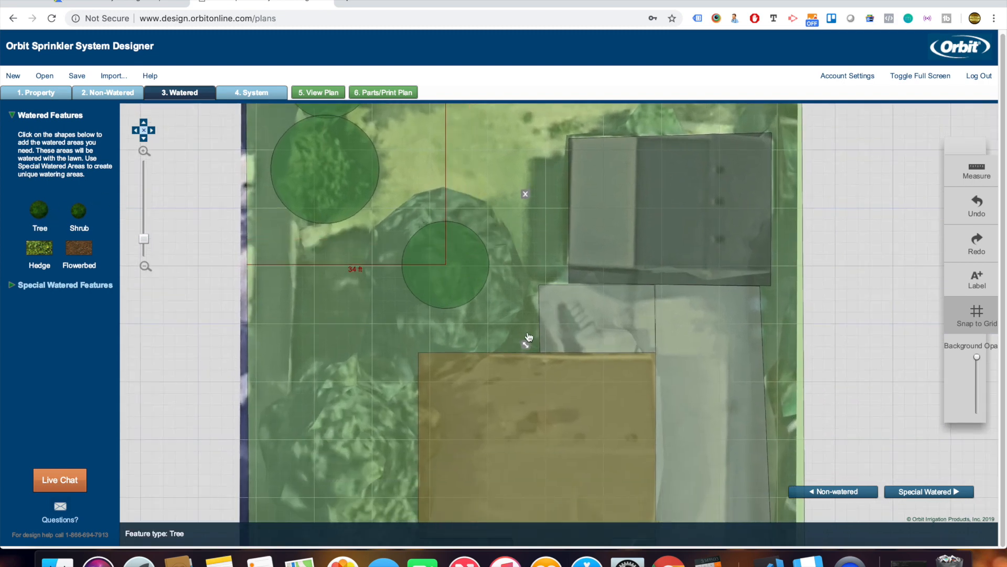
pyautogui.moveTo(526, 345); pyautogui.dragTo(574, 432)
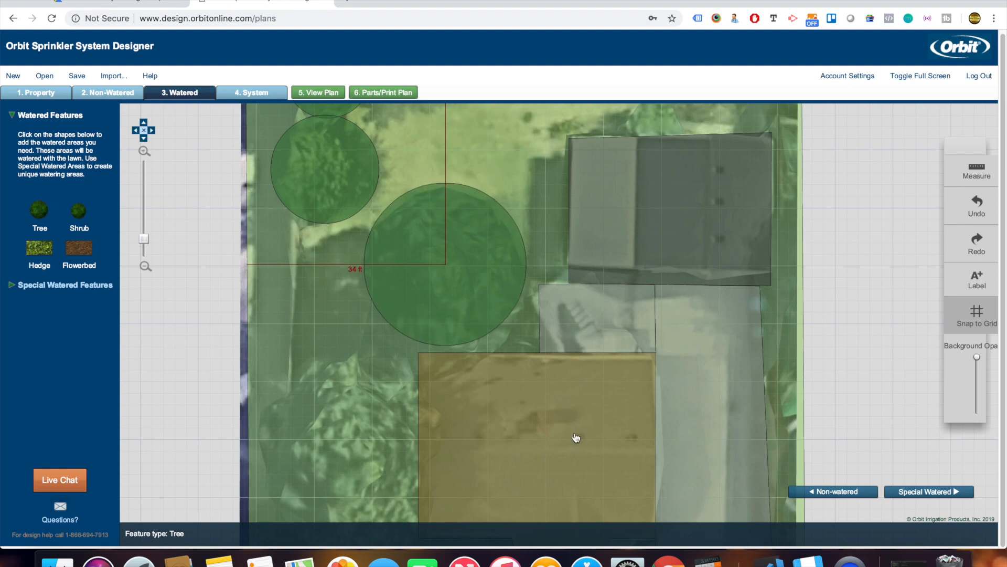
pyautogui.moveTo(862, 370); pyautogui.dragTo(868, 208)
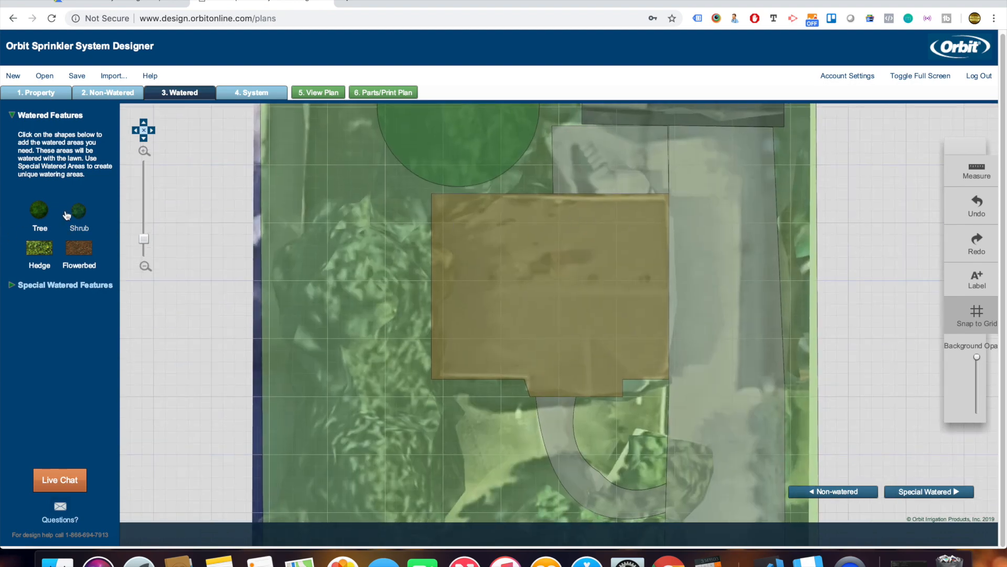
pyautogui.click(43, 217)
pyautogui.moveTo(470, 239); pyautogui.dragTo(354, 276)
pyautogui.moveTo(434, 355); pyautogui.dragTo(477, 397)
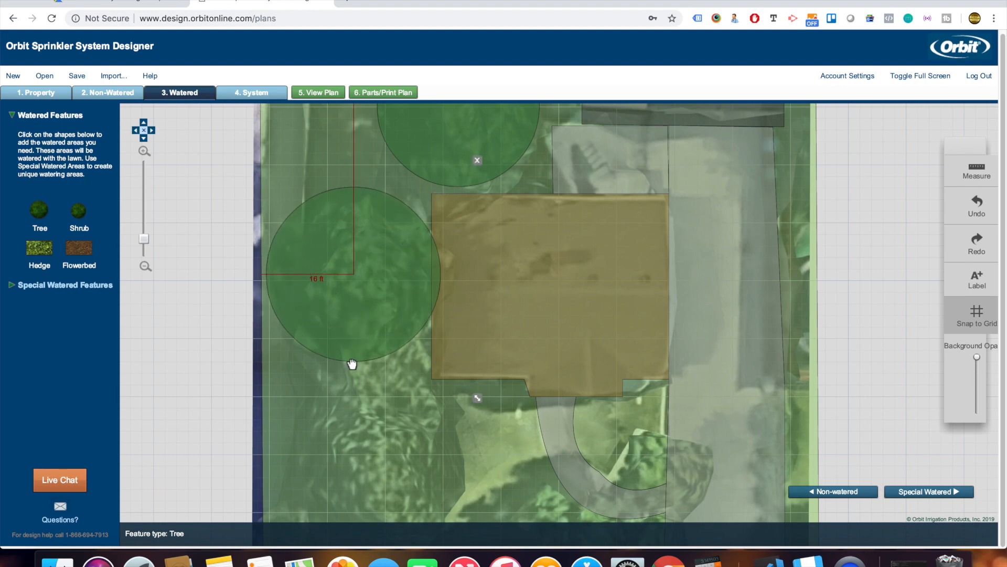
pyautogui.moveTo(885, 368); pyautogui.dragTo(913, 223)
pyautogui.click(38, 210)
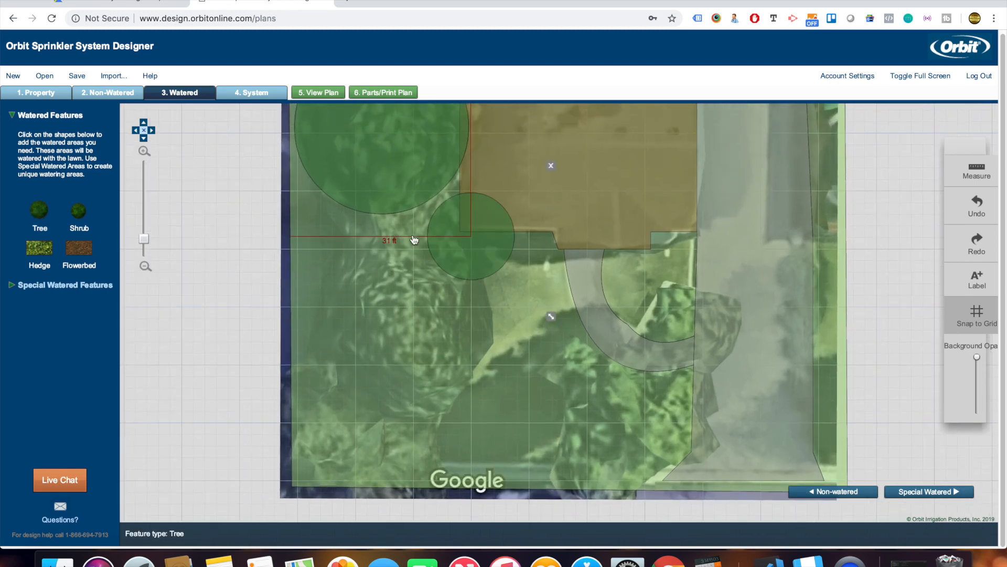
# Place and enlarge tree circles in the lower yard and near the bottom-left corner.
pyautogui.moveTo(477, 254); pyautogui.dragTo(405, 335)
pyautogui.moveTo(479, 401); pyautogui.dragTo(648, 486)
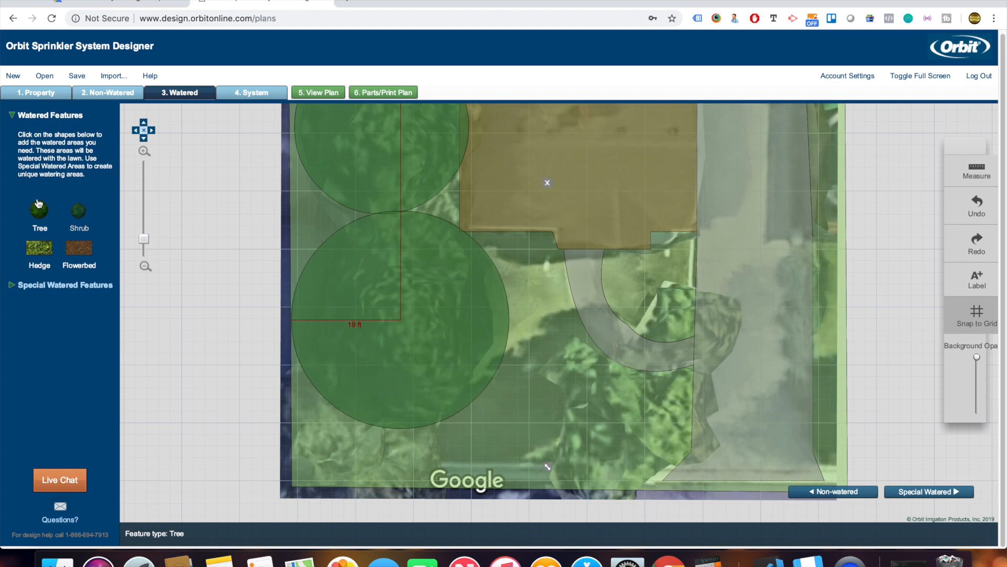
pyautogui.click(46, 217)
pyautogui.moveTo(488, 240); pyautogui.dragTo(360, 445)
pyautogui.moveTo(421, 521); pyautogui.dragTo(465, 555)
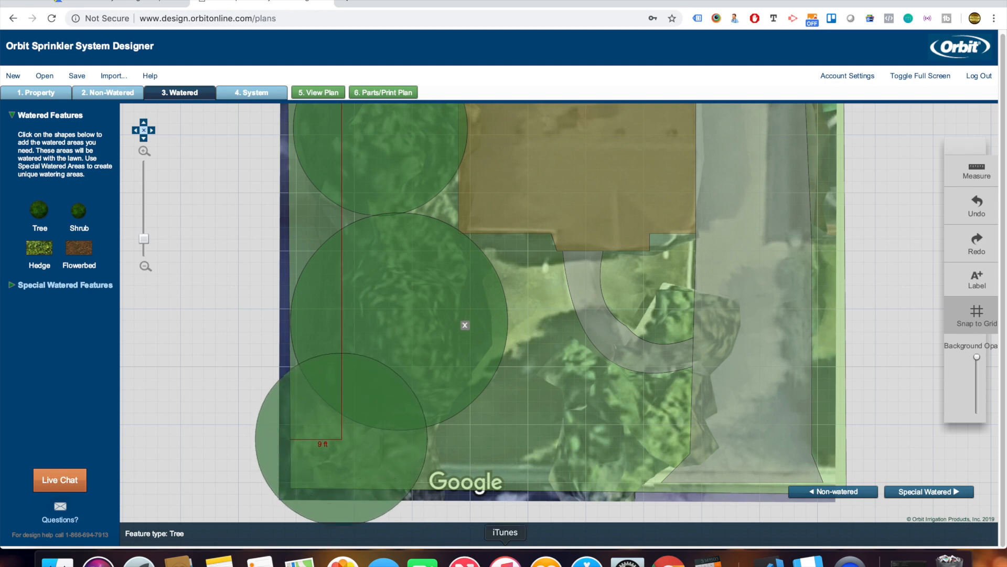
# Add canopy-sized tree circles in the lower-right yard and beside the curved walkway.
pyautogui.click(38, 209)
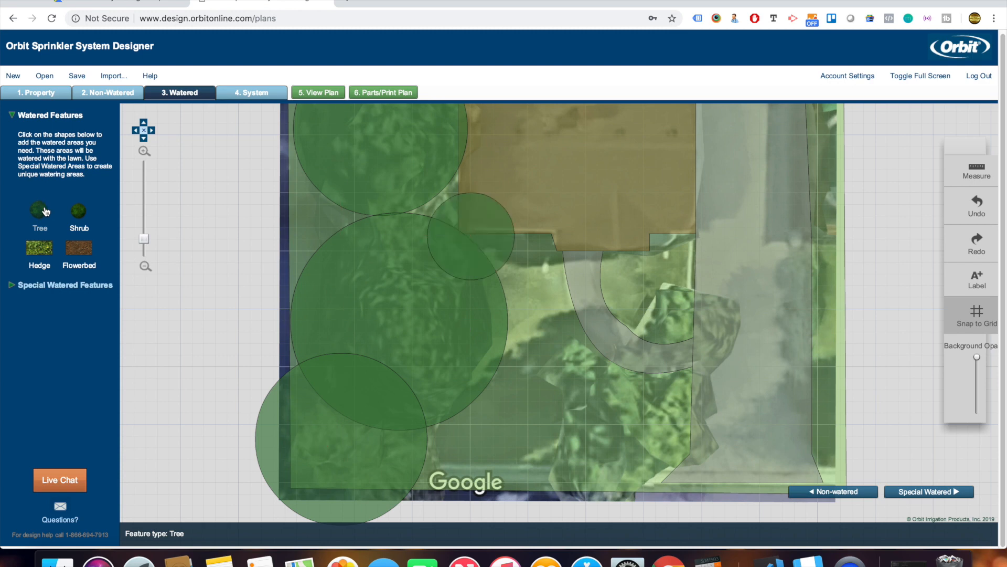
pyautogui.click(710, 379)
pyautogui.moveTo(711, 379); pyautogui.dragTo(659, 411)
pyautogui.click(706, 492)
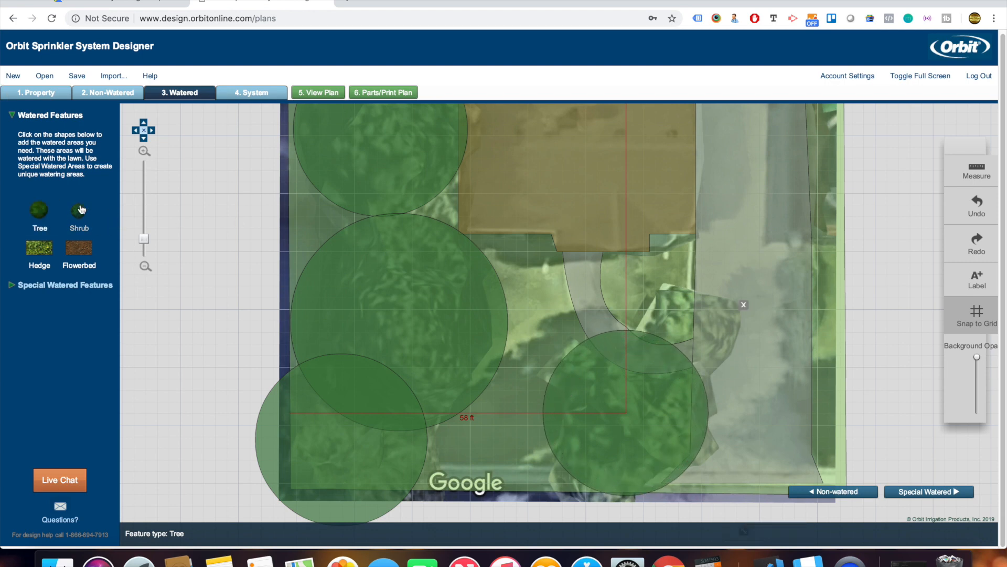
pyautogui.click(45, 214)
pyautogui.click(535, 267)
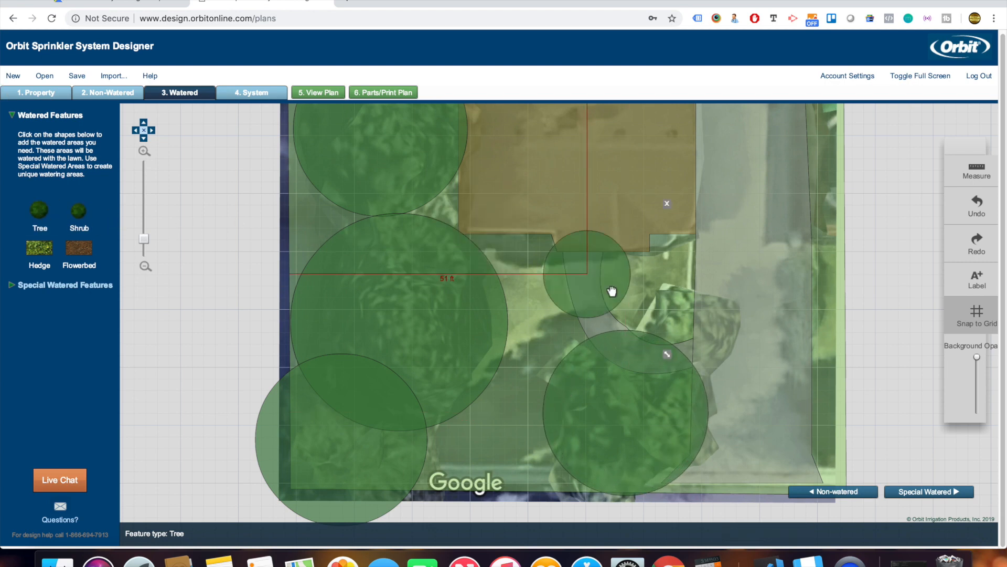
pyautogui.moveTo(533, 265); pyautogui.dragTo(698, 325)
pyautogui.moveTo(760, 388); pyautogui.dragTo(803, 417)
pyautogui.scroll(10, 888, 400)
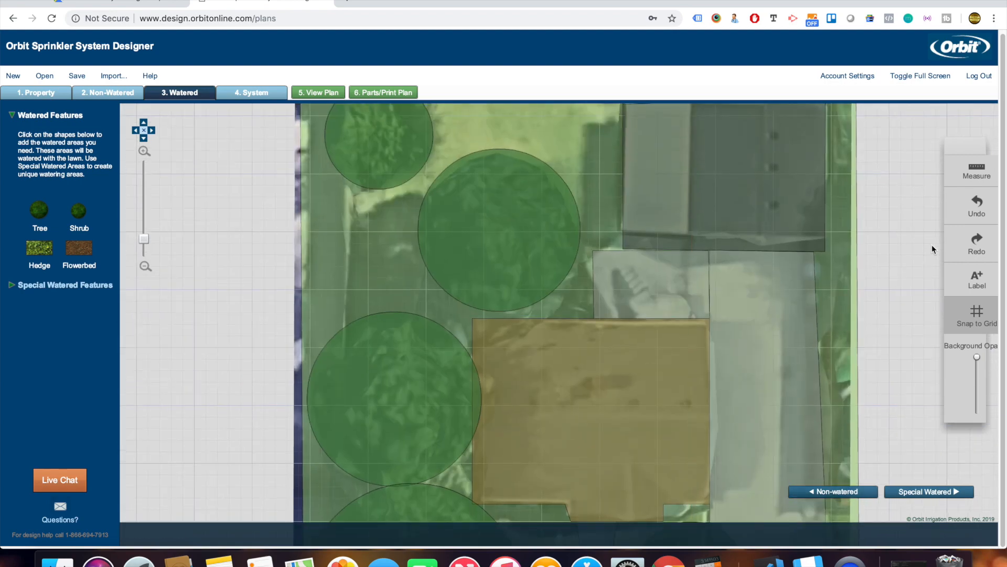
pyautogui.scroll(8, 892, 315)
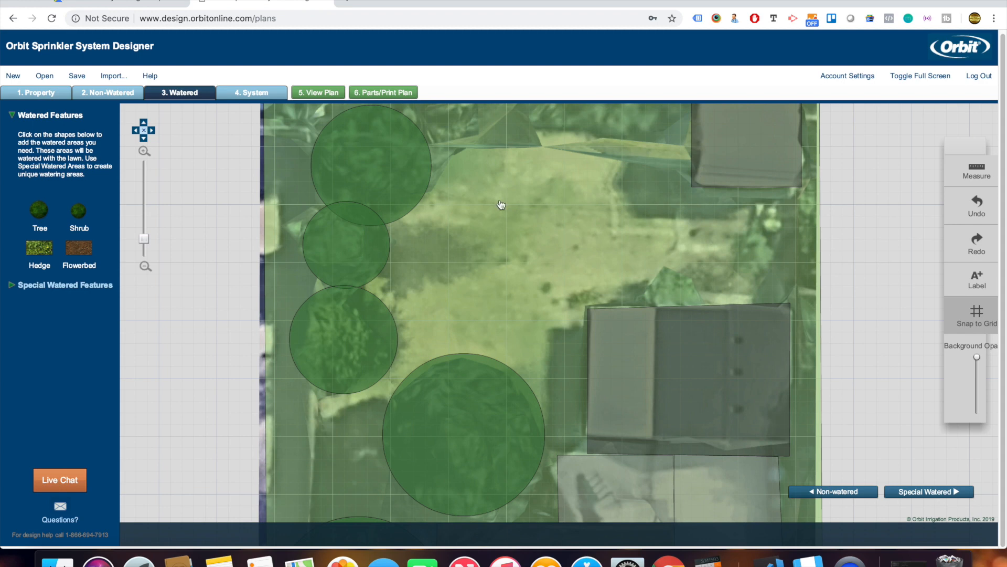
# Add a drip-zone flowerbed beside the house, resized to about 22 by 21 ft.
pyautogui.click(88, 248)
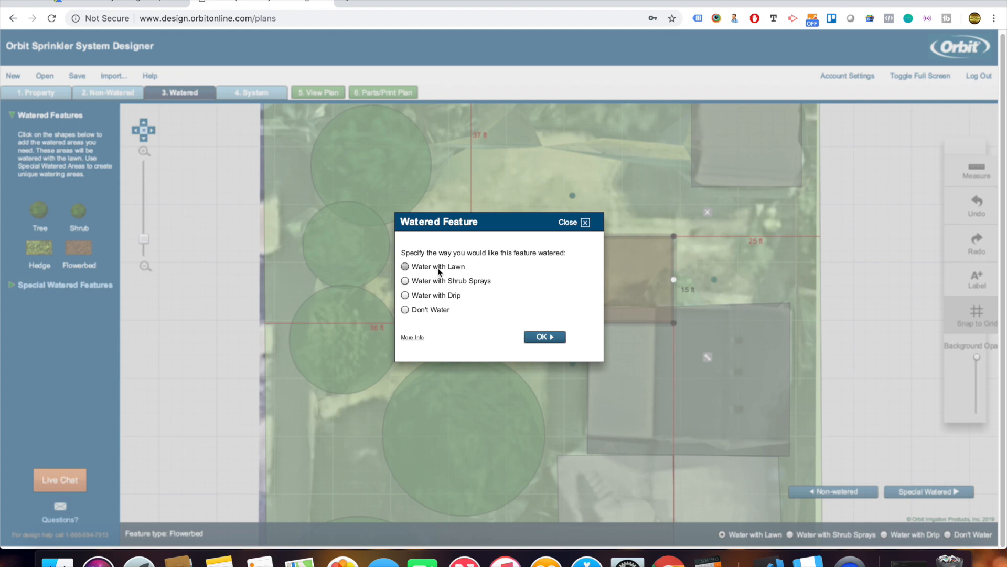
pyautogui.click(430, 295)
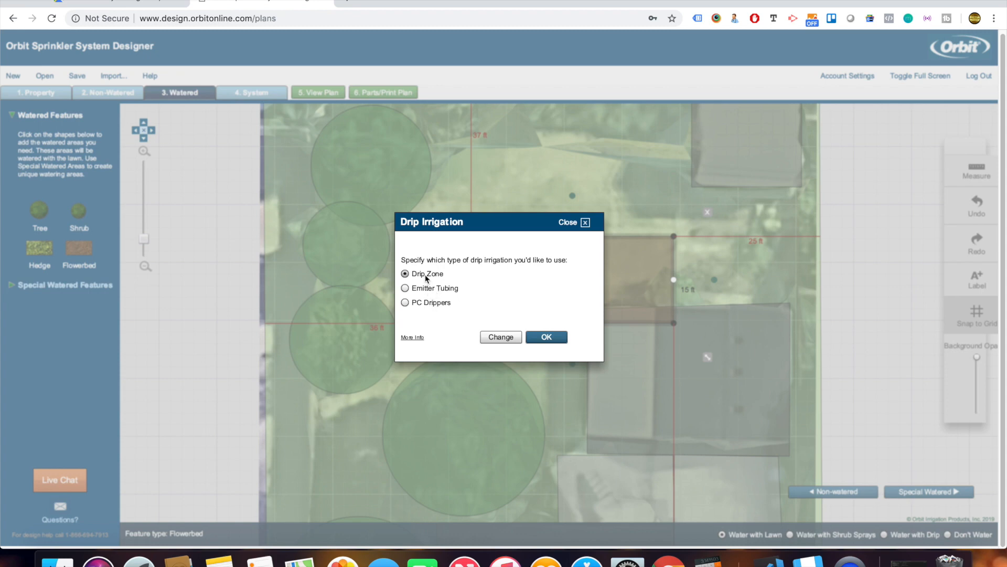
pyautogui.click(543, 338)
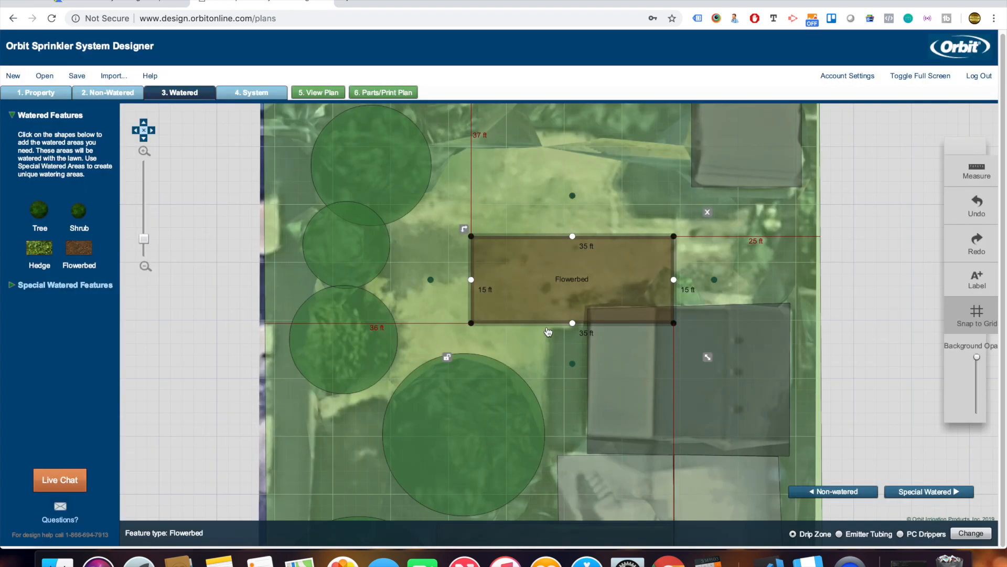
pyautogui.moveTo(598, 276); pyautogui.dragTo(731, 256)
pyautogui.moveTo(604, 239); pyautogui.dragTo(690, 191)
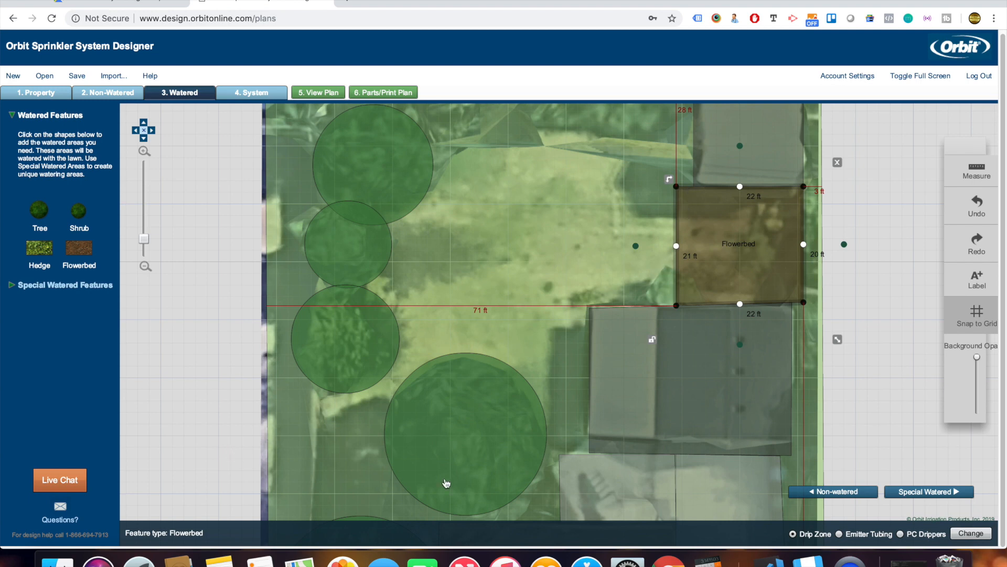
# Expand the Special Watered Features panel for spray, rotator and rotor zones.
pyautogui.click(938, 491)
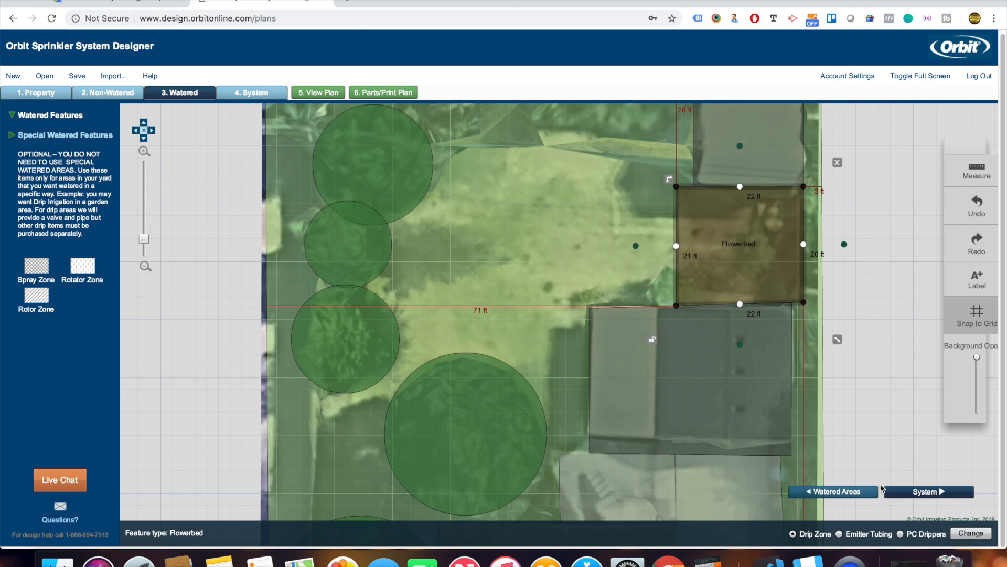
# In the System step, place the connection assembly at the plan's bottom edge.
pyautogui.click(936, 493)
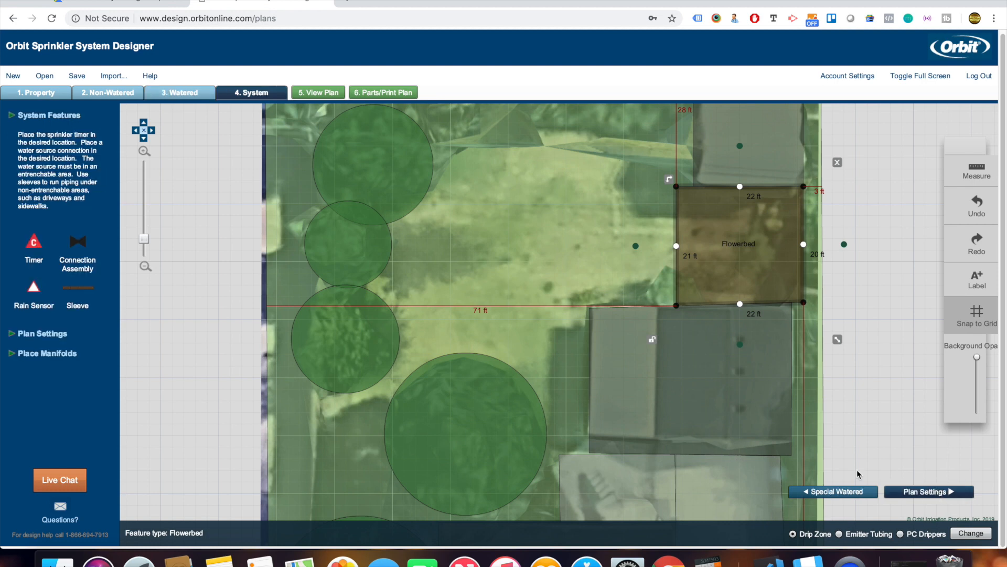
pyautogui.scroll(1, 810, 378)
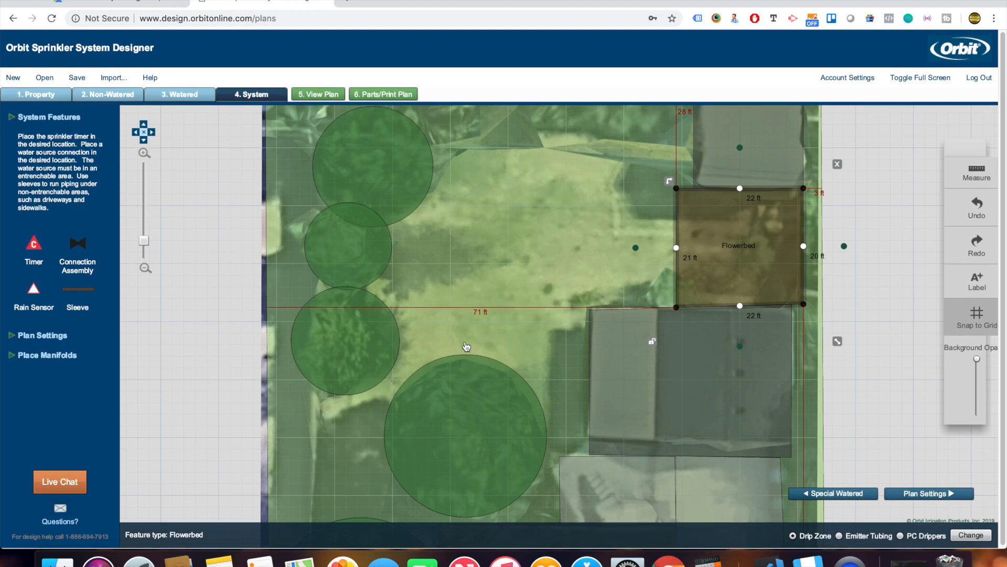
pyautogui.moveTo(894, 417); pyautogui.dragTo(873, 47)
pyautogui.moveTo(871, 398); pyautogui.dragTo(868, 205)
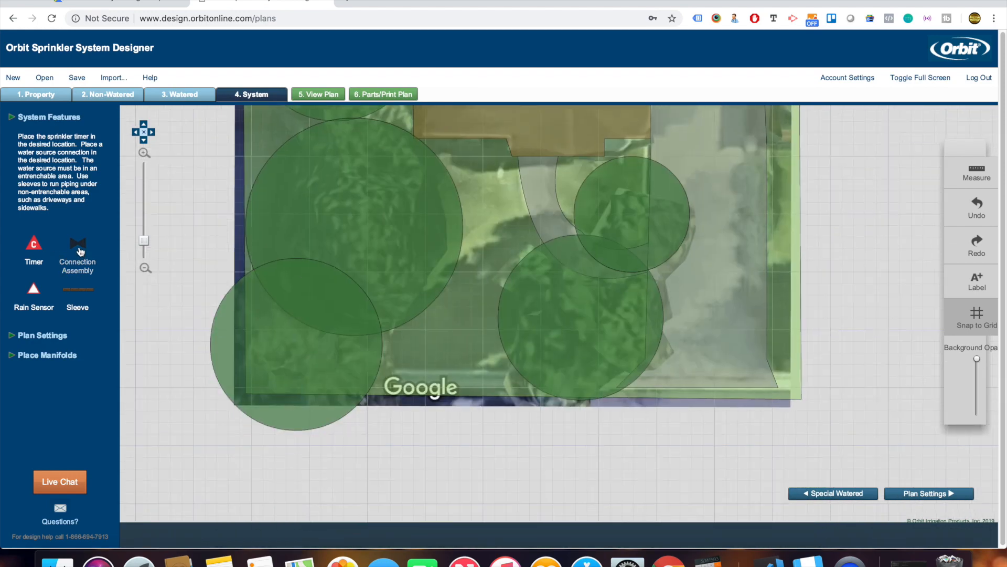
pyautogui.moveTo(80, 251); pyautogui.dragTo(406, 382)
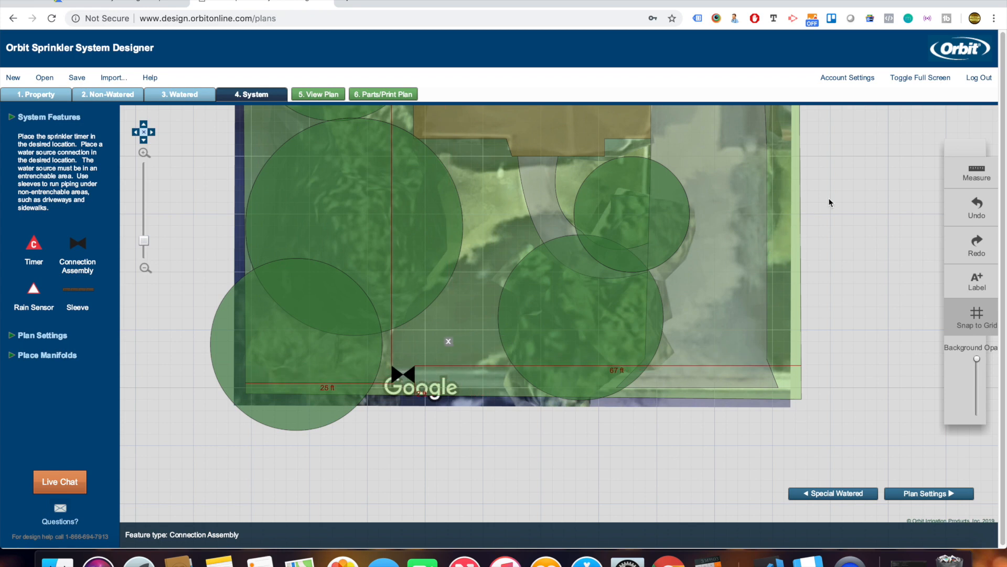
# Place the timer and a rain sensor on the house wall.
pyautogui.scroll(5, 810, 236)
pyautogui.moveTo(816, 232); pyautogui.dragTo(802, 349)
pyautogui.moveTo(33, 243); pyautogui.dragTo(598, 272)
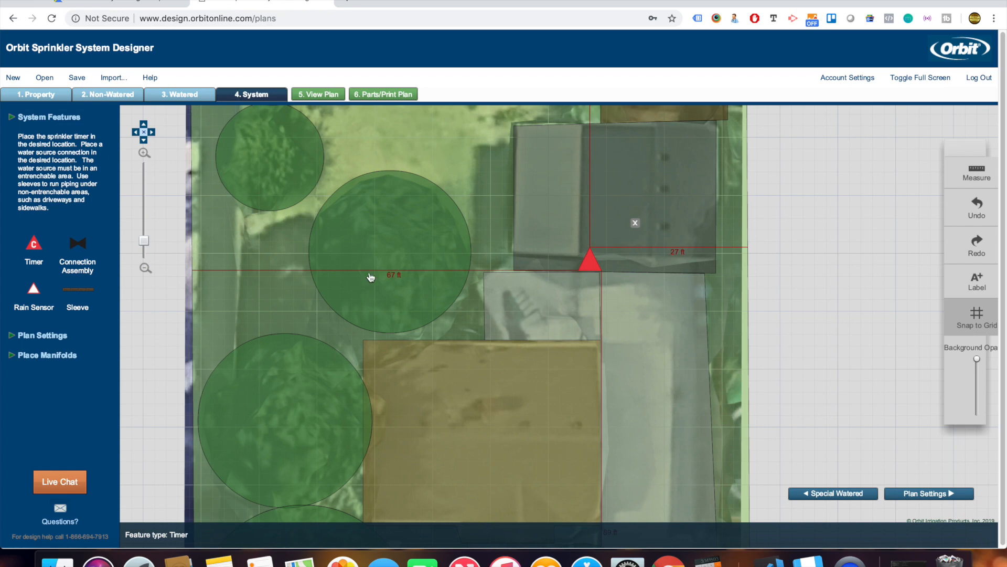
pyautogui.moveTo(32, 289); pyautogui.dragTo(601, 348)
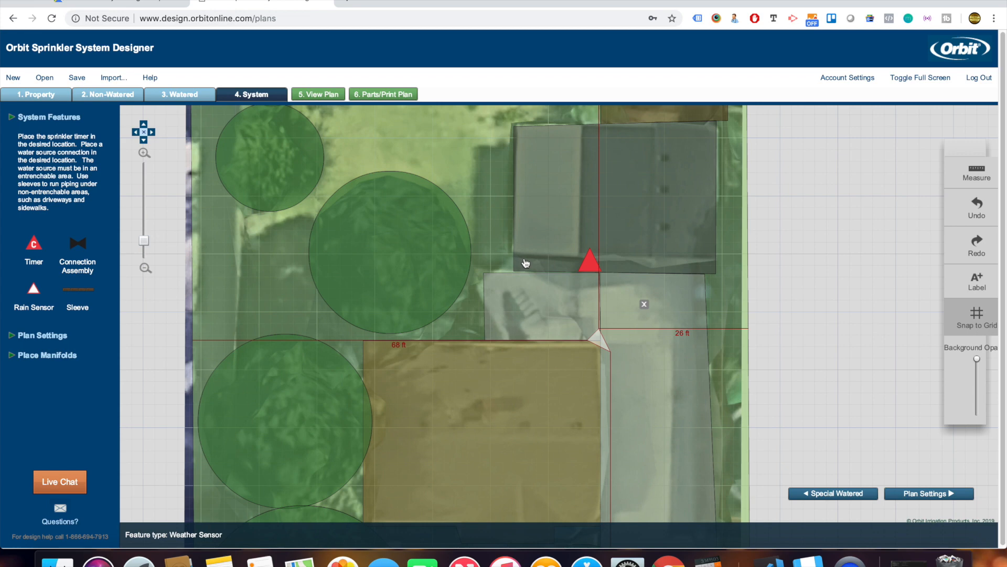
# Name the plan 'Test Plan' in Plan Settings.
pyautogui.click(910, 494)
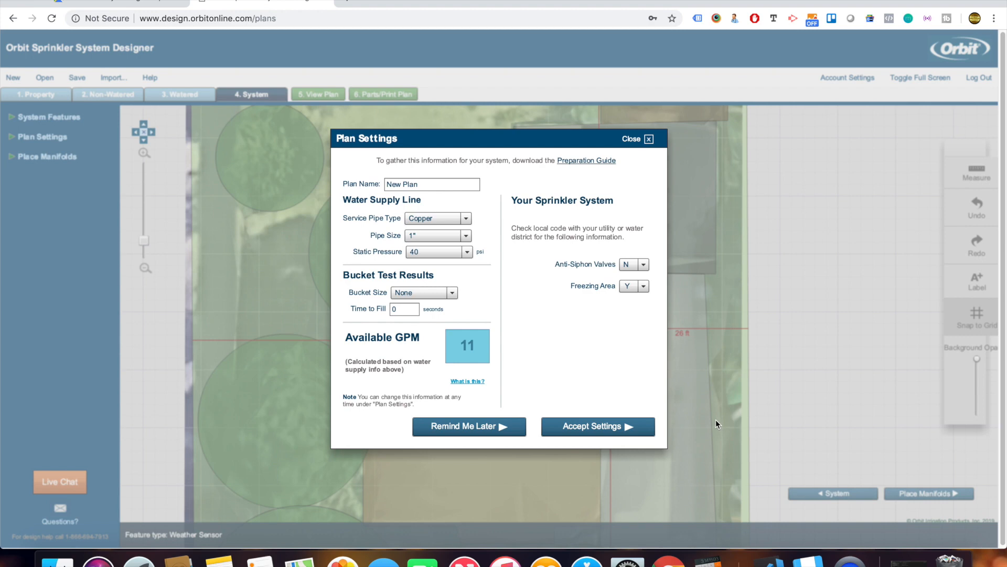
pyautogui.click(429, 184)
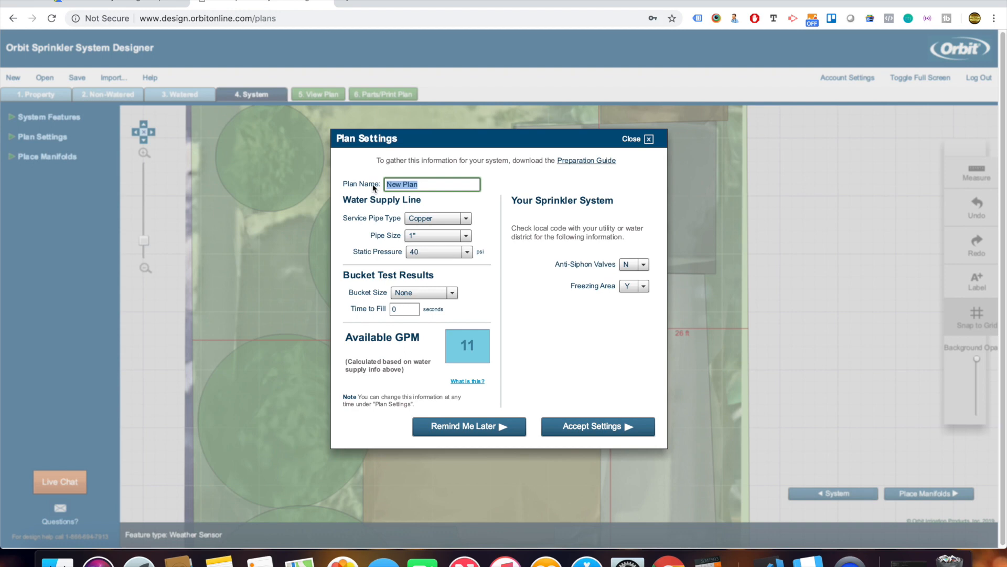
pyautogui.write('Test Plan')
# Set the service pipe to Galvanized, 1" size, with 55 psi static pressure.
pyautogui.click(445, 222)
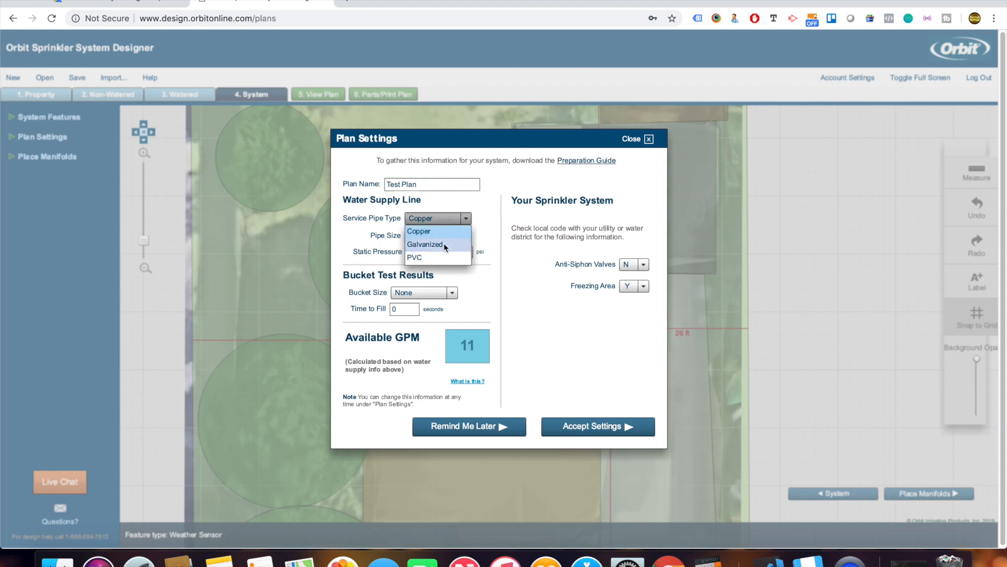
pyautogui.click(444, 242)
pyautogui.click(444, 239)
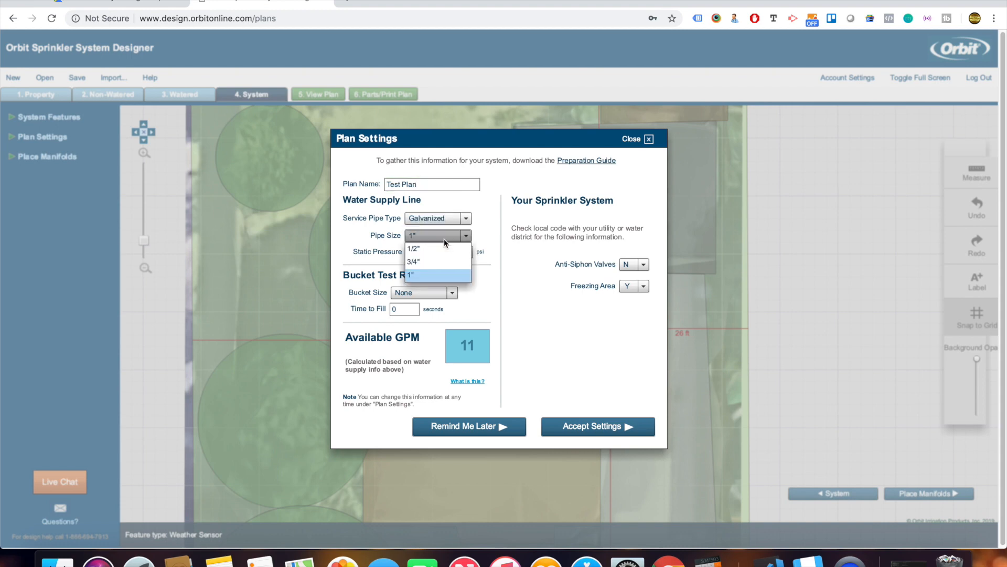
pyautogui.click(443, 238)
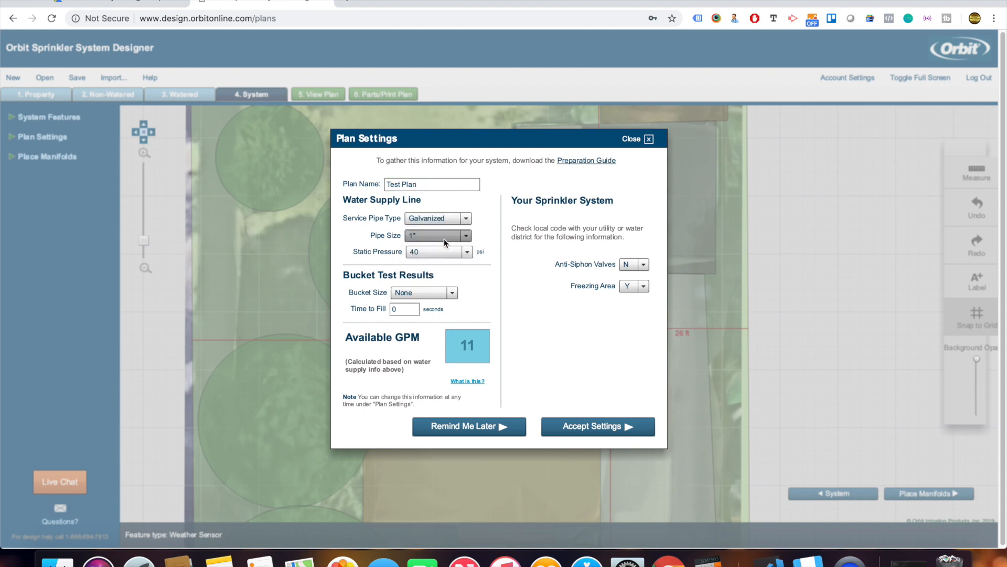
pyautogui.click(467, 252)
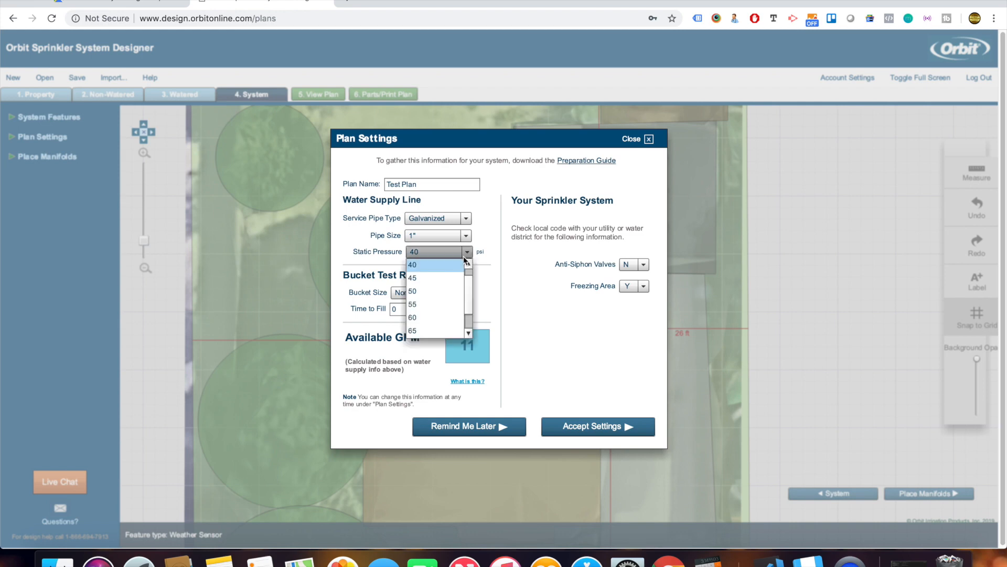
pyautogui.click(446, 306)
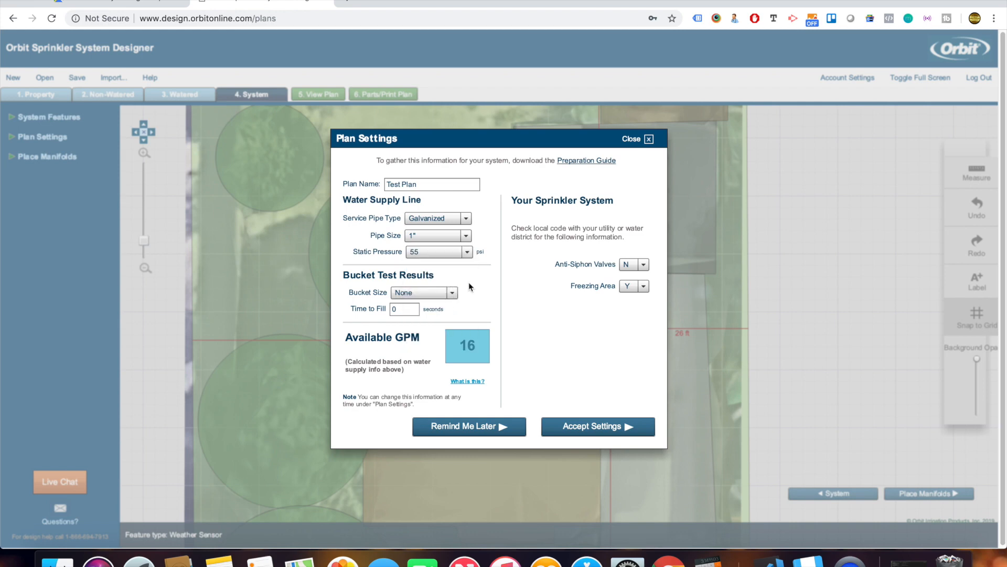
# Record a bucket test of 5 Gallons filled in 20 seconds, giving 15 GPM.
pyautogui.click(437, 294)
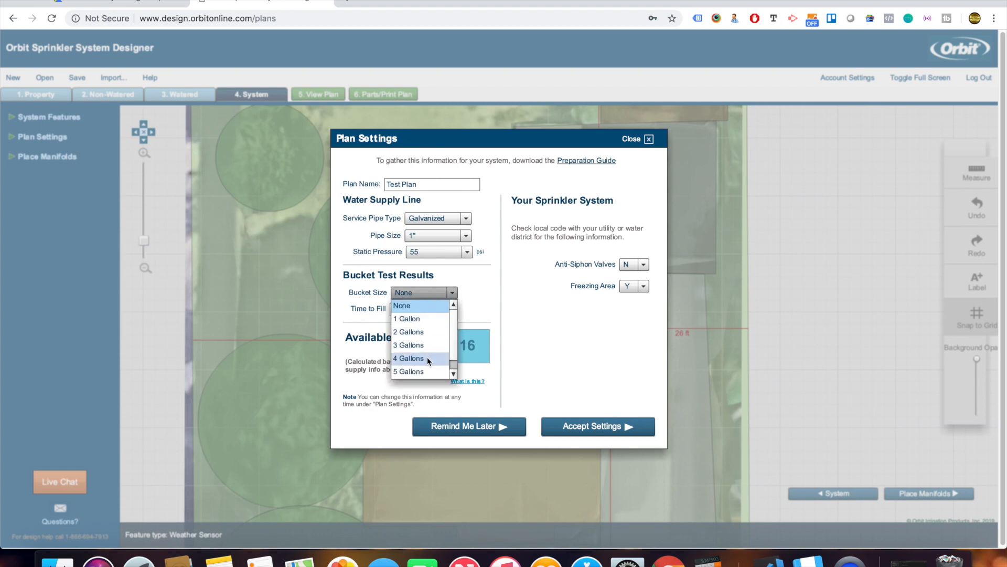
pyautogui.click(426, 371)
pyautogui.click(405, 310)
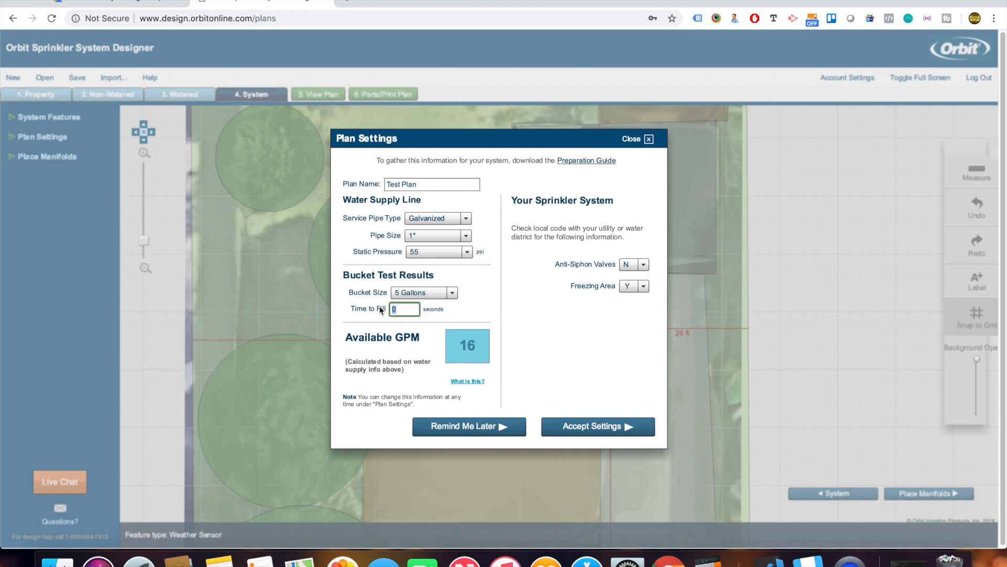
pyautogui.write('15')
pyautogui.press('BackSpace')
pyautogui.press('BackSpace')
pyautogui.write('20')
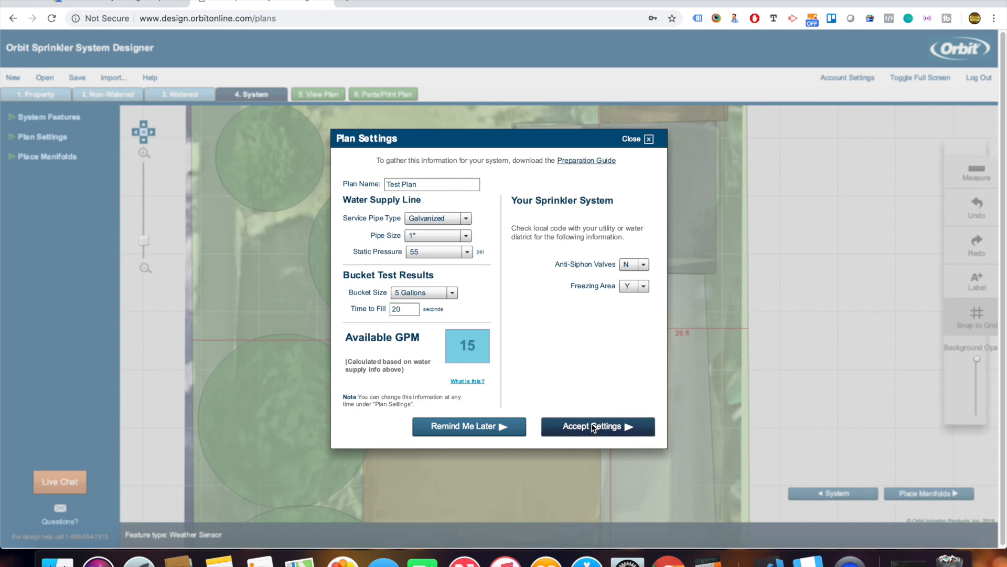
# Accept the plan settings and have Place Manifolds position the manifolds automatically.
pyautogui.click(593, 426)
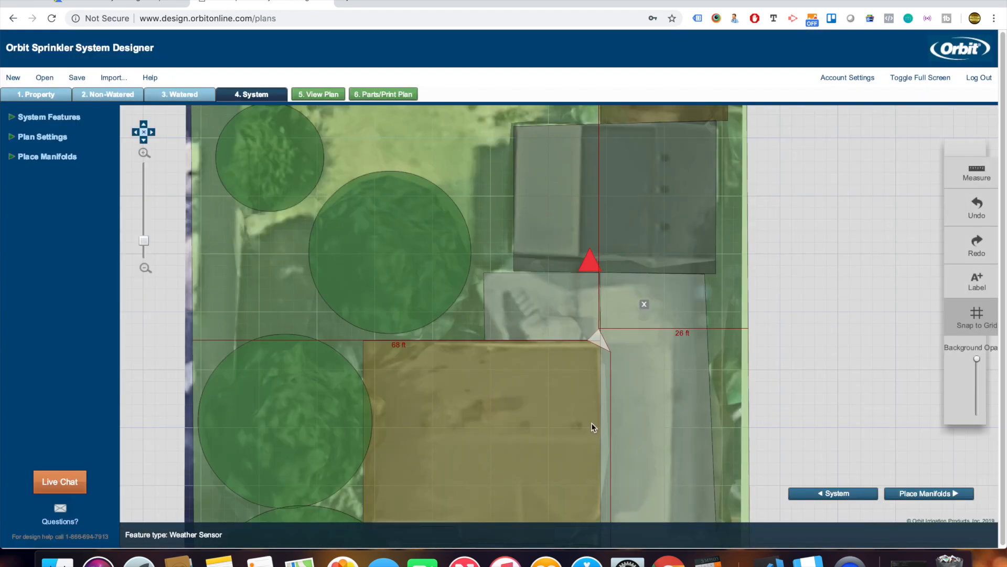
pyautogui.click(930, 493)
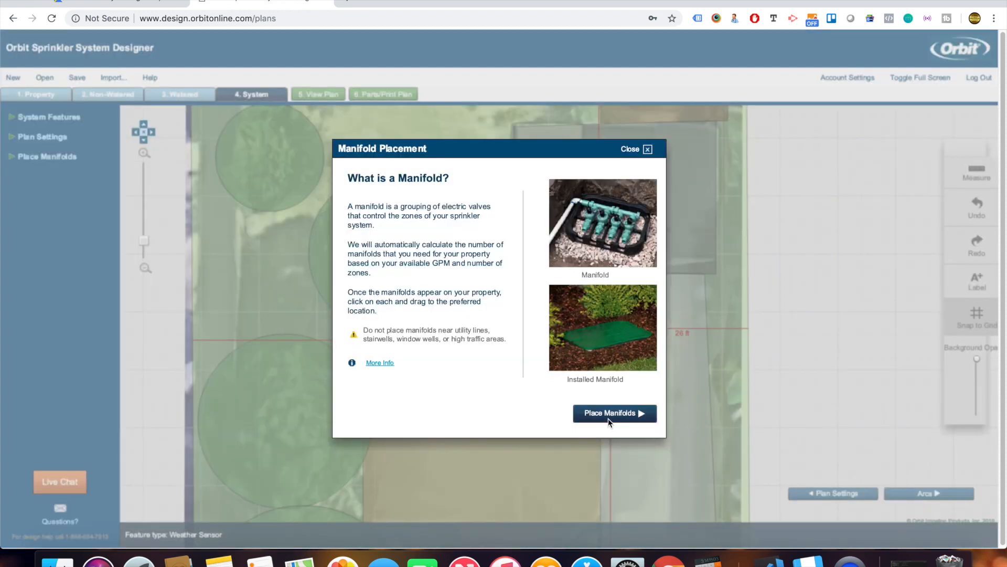
pyautogui.click(608, 417)
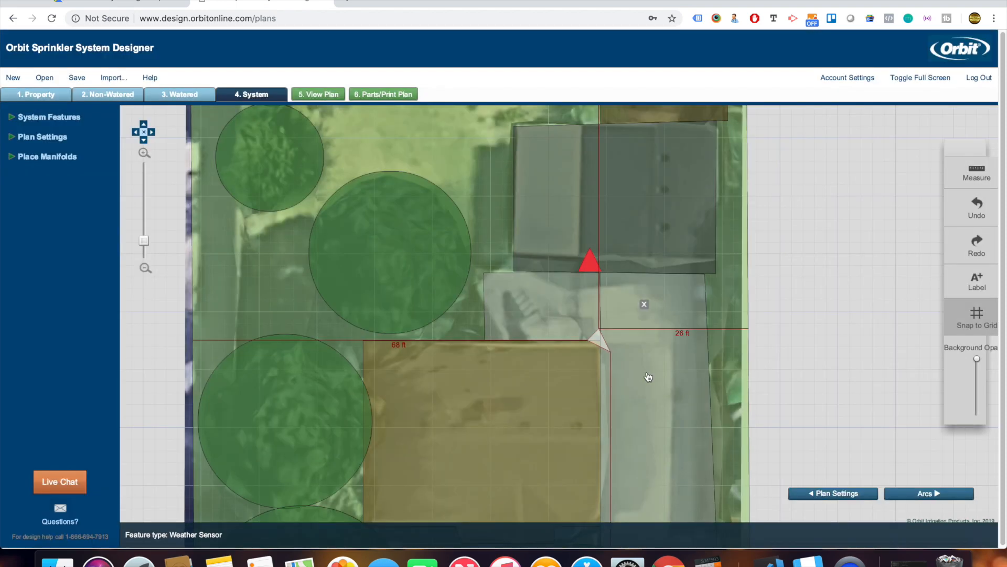
# Zoom in and centre the yard to reach the manifolds in the top-left corner.
pyautogui.scroll(-5, 488, 272)
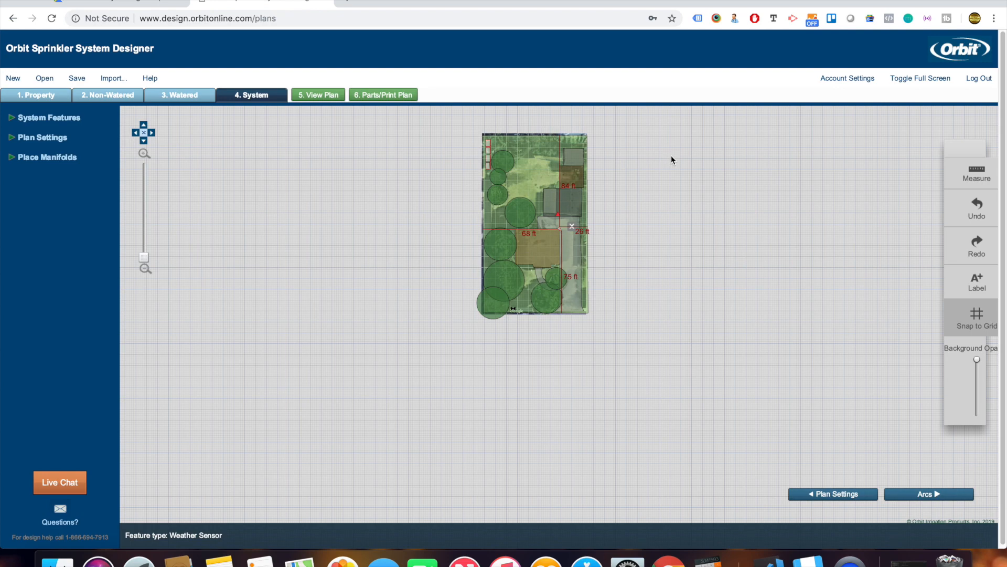
pyautogui.moveTo(671, 156); pyautogui.dragTo(692, 241)
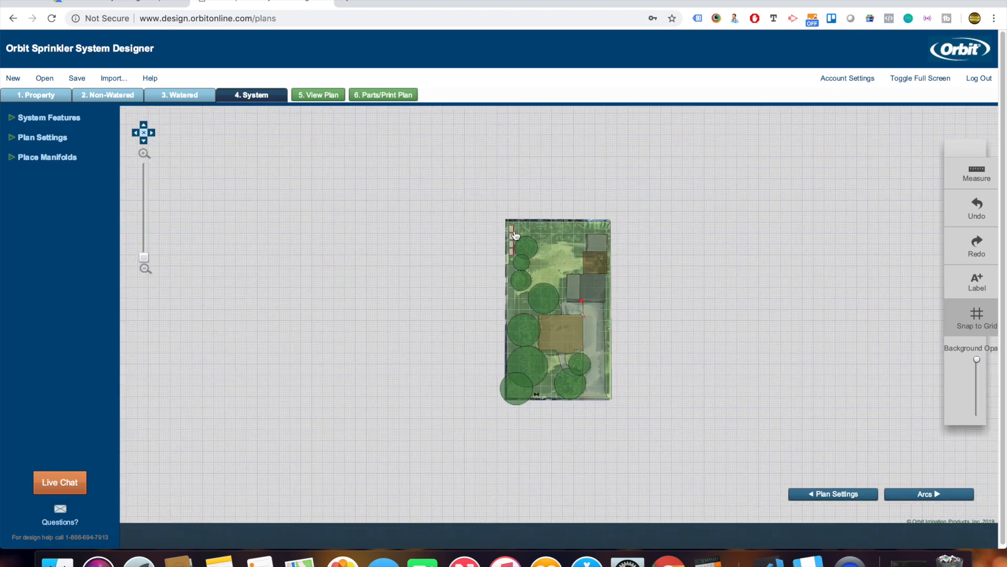
pyautogui.scroll(2, 515, 235)
pyautogui.scroll(3, 515, 235)
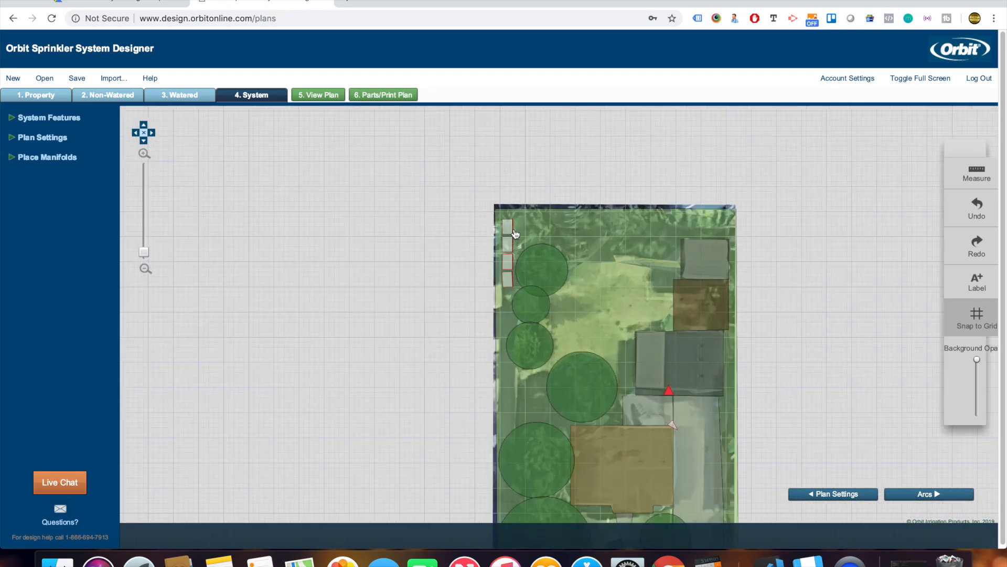
pyautogui.click(512, 330)
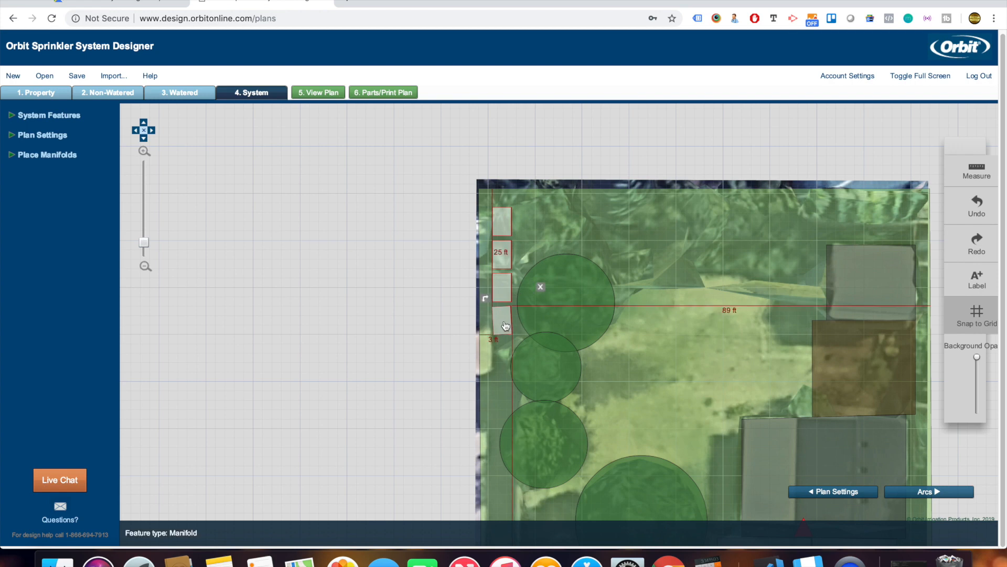
pyautogui.moveTo(940, 434); pyautogui.dragTo(857, 325)
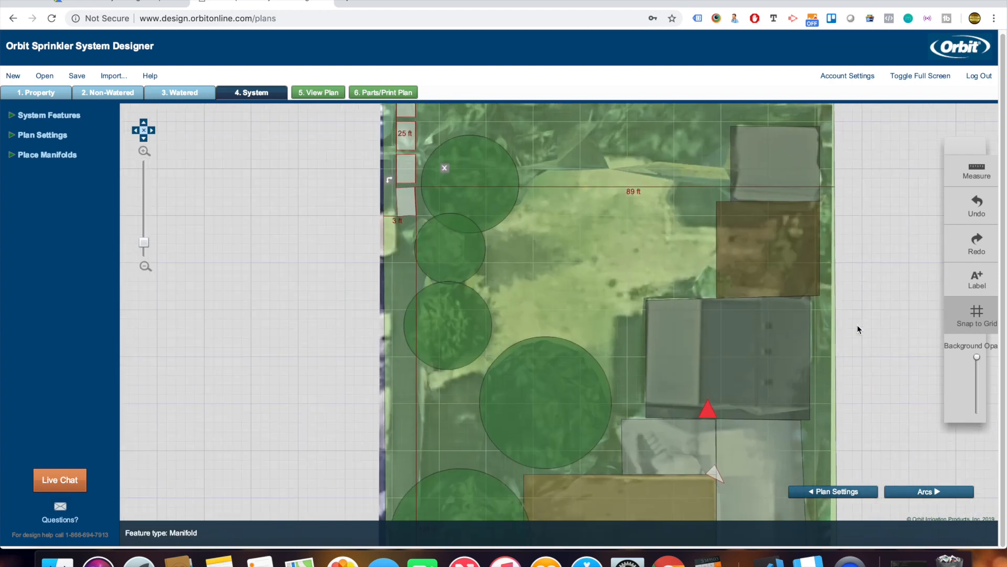
# Drag two corner manifolds down so they sit side by side just above the house.
pyautogui.click(411, 209)
pyautogui.moveTo(410, 208); pyautogui.dragTo(552, 502)
pyautogui.moveTo(406, 181); pyautogui.dragTo(577, 464)
pyautogui.click(412, 145)
pyautogui.scroll(-3, 889, 313)
pyautogui.click(476, 277)
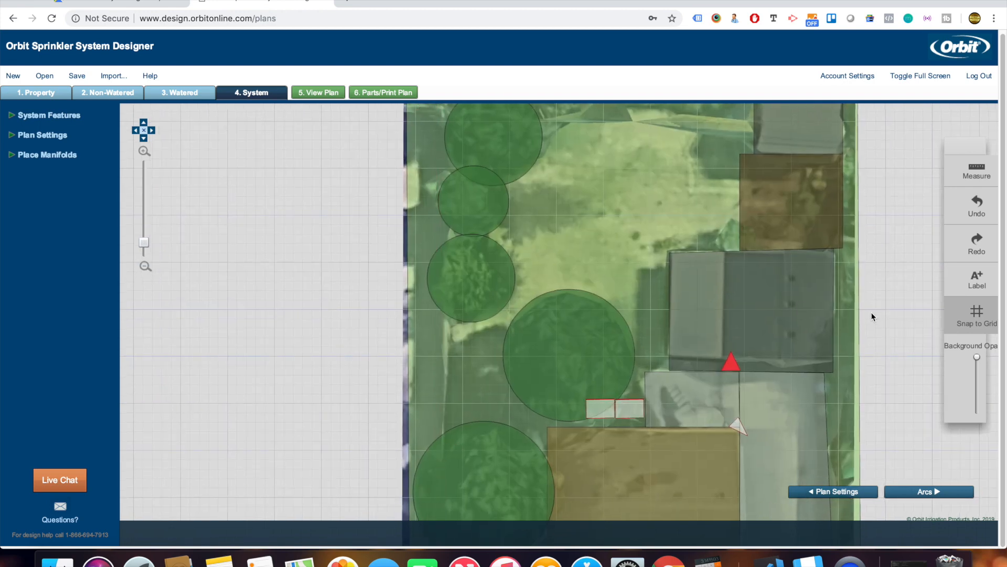
pyautogui.scroll(-1, 477, 277)
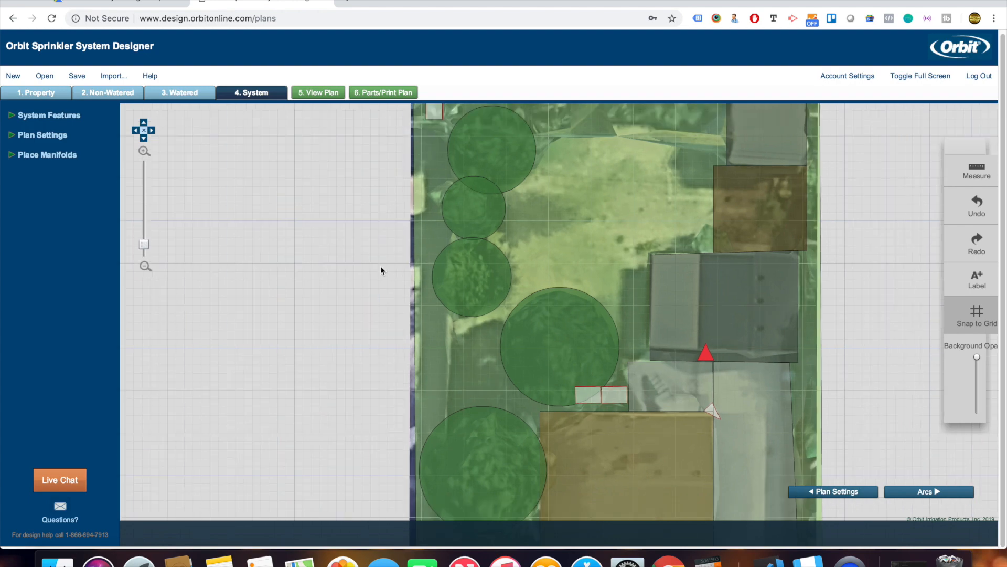
pyautogui.scroll(-4, 380, 265)
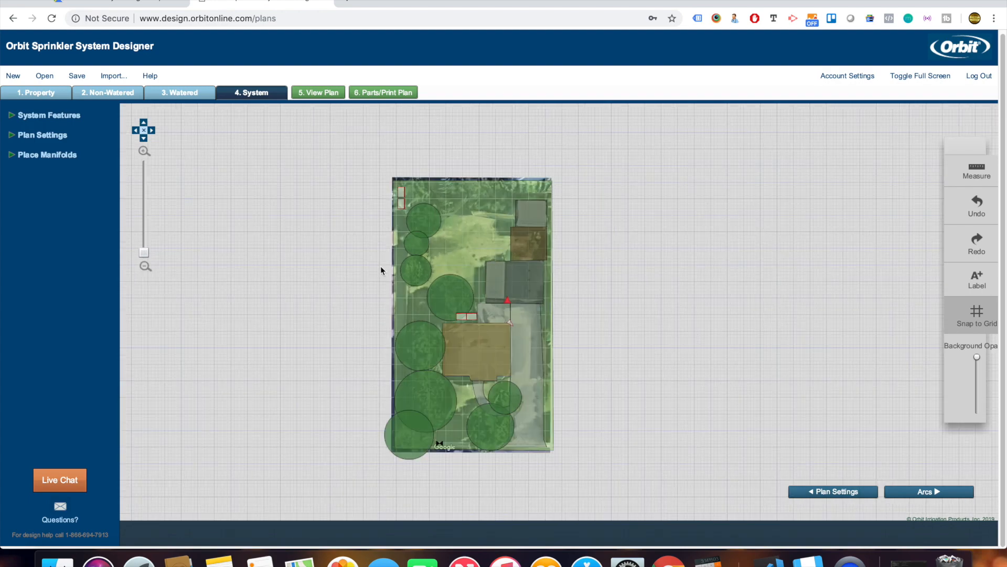
# Move the last two corner manifolds down beside the house's left side.
pyautogui.click(402, 207)
pyautogui.moveTo(404, 209); pyautogui.dragTo(438, 364)
pyautogui.click(405, 199)
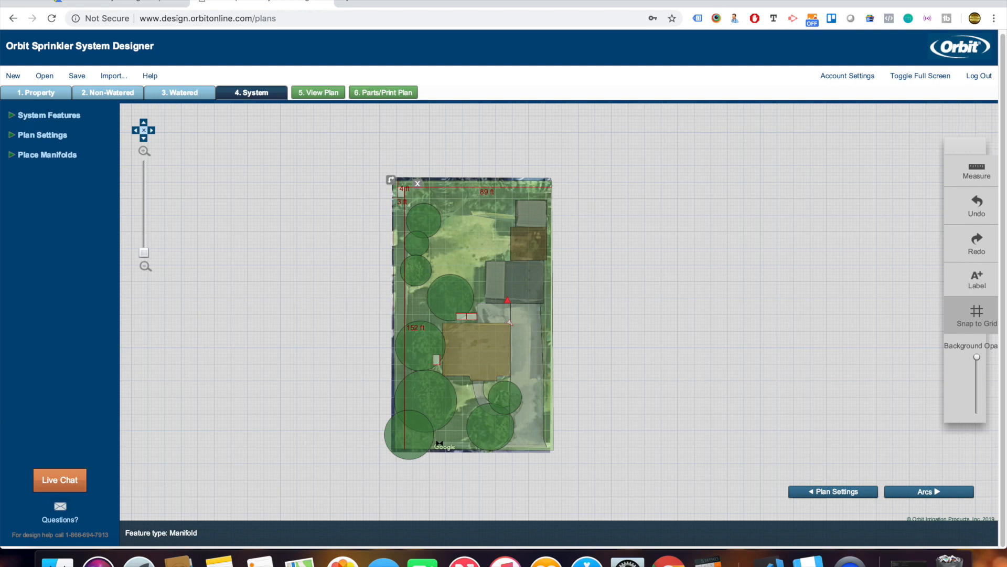
pyautogui.moveTo(405, 196); pyautogui.dragTo(450, 358)
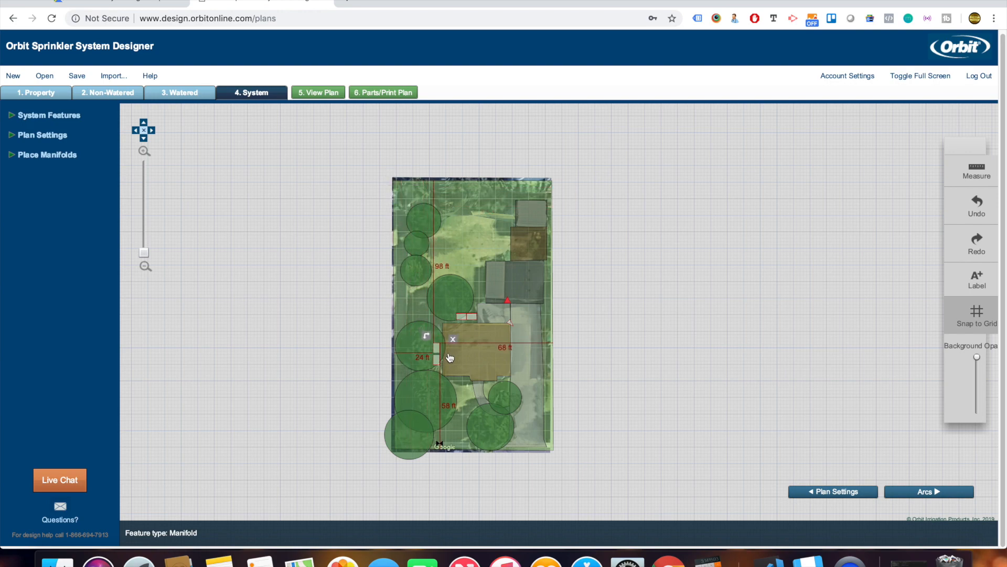
# Rotate both new manifolds upright so they stack along the house's left edge.
pyautogui.scroll(5, 450, 358)
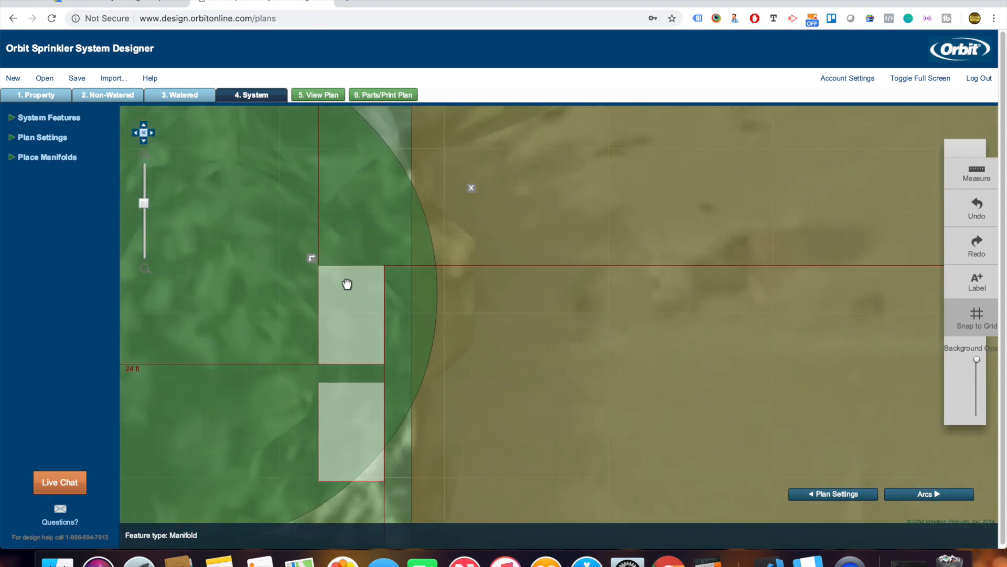
pyautogui.moveTo(332, 259); pyautogui.dragTo(386, 486)
pyautogui.click(360, 399)
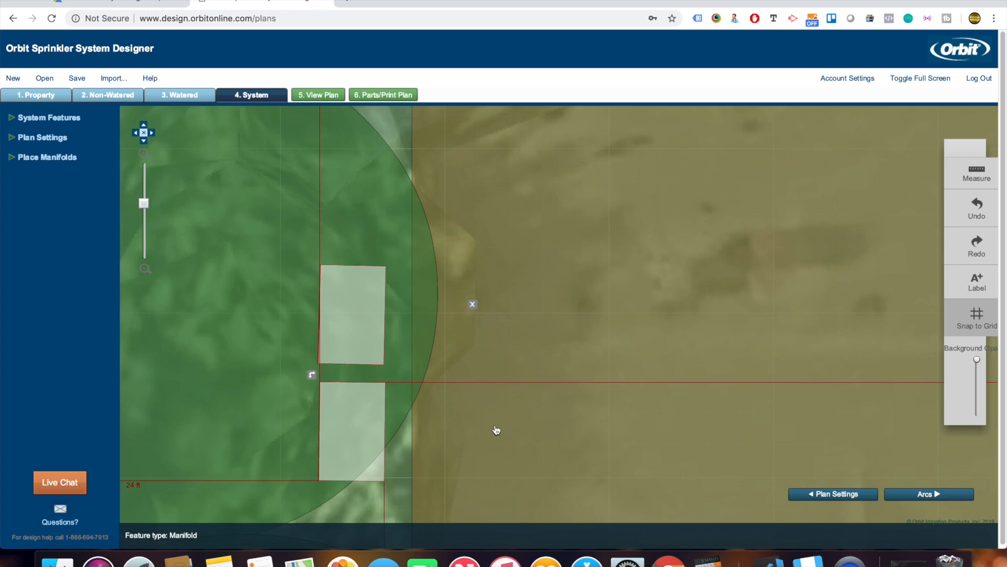
pyautogui.scroll(-1, 506, 433)
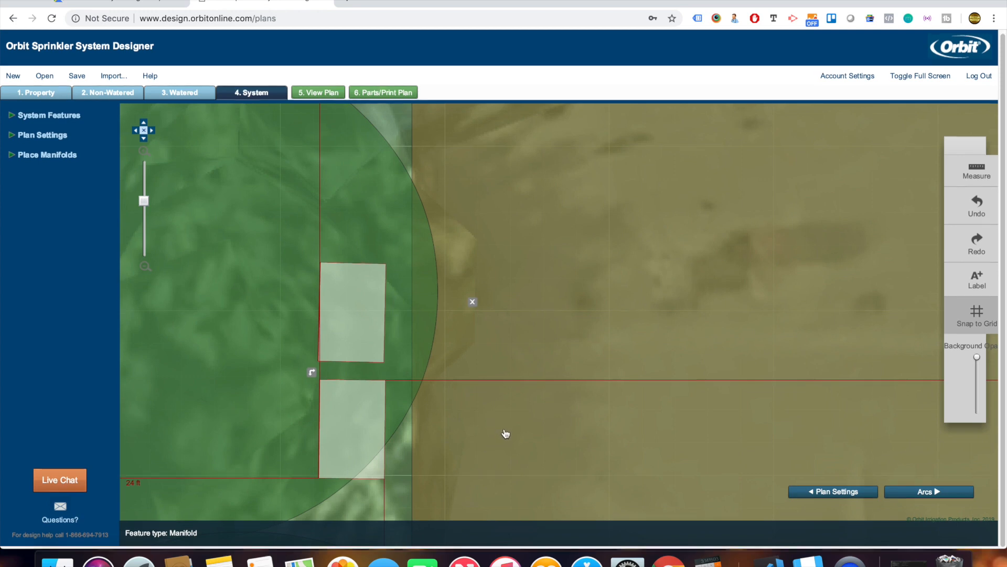
pyautogui.scroll(-2, 508, 408)
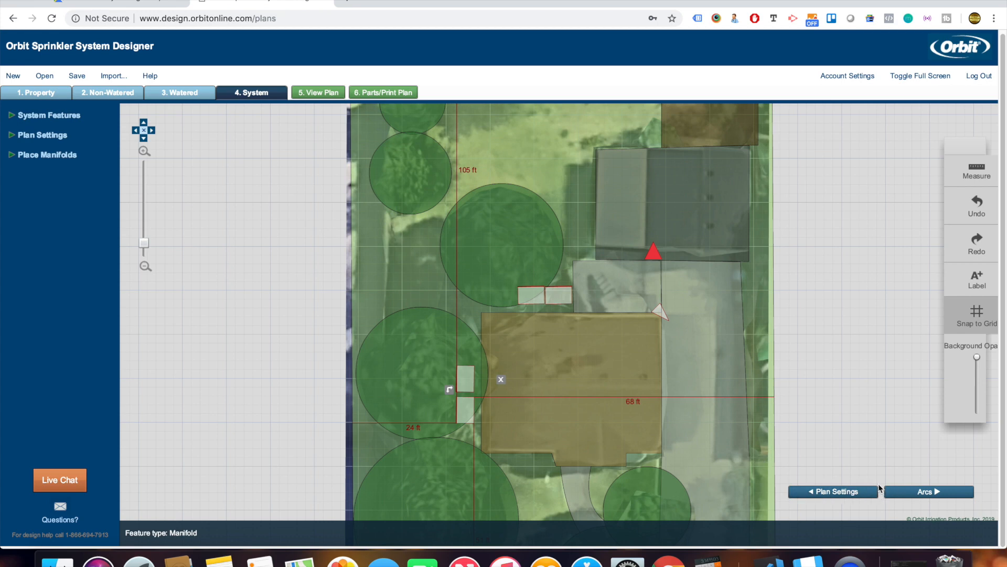
# Generate arcs for the ten zones, inspect the map, then return to Non-Watered Features.
pyautogui.click(924, 492)
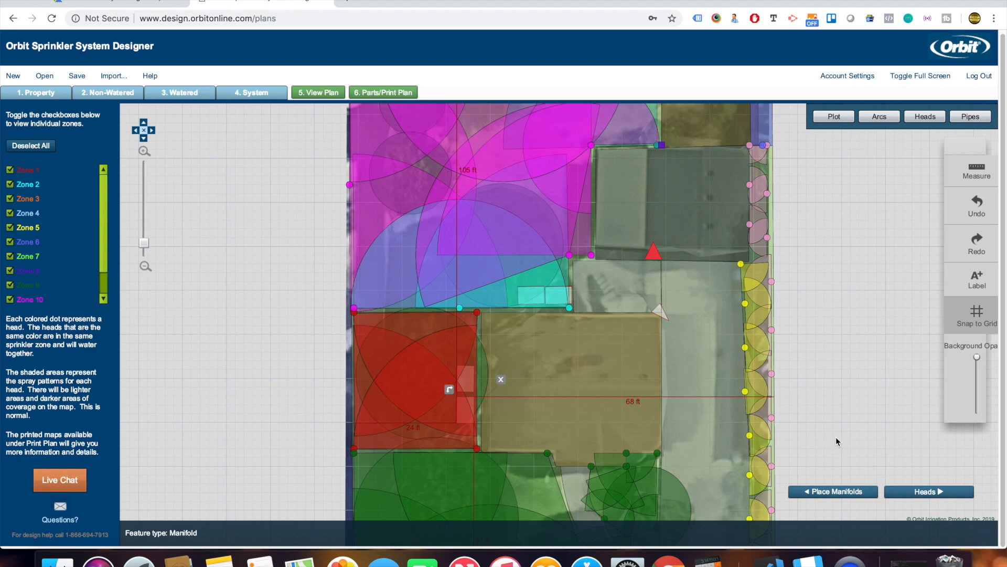
pyautogui.scroll(-5, 629, 393)
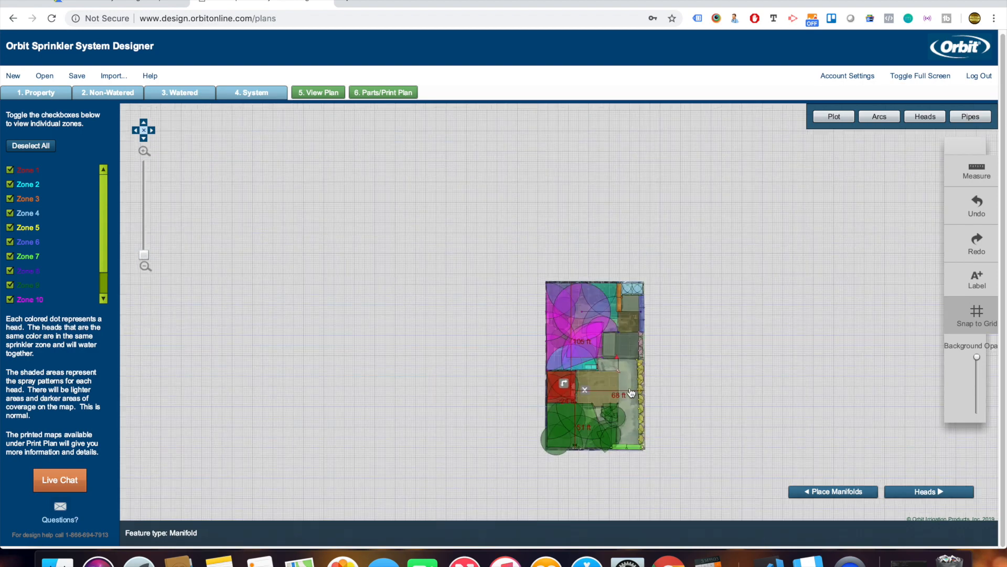
pyautogui.scroll(1, 631, 393)
pyautogui.scroll(3, 632, 392)
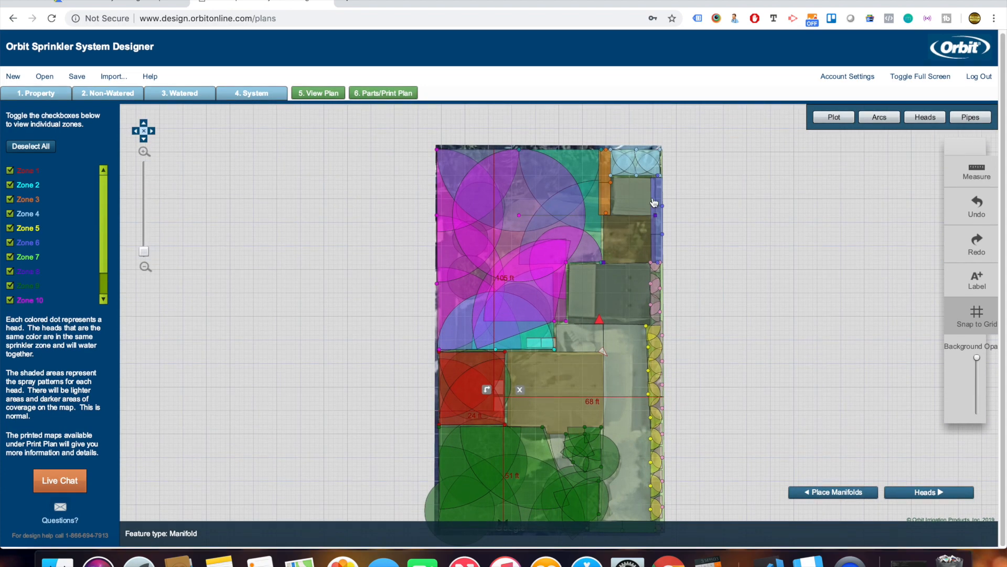
pyautogui.scroll(3, 656, 205)
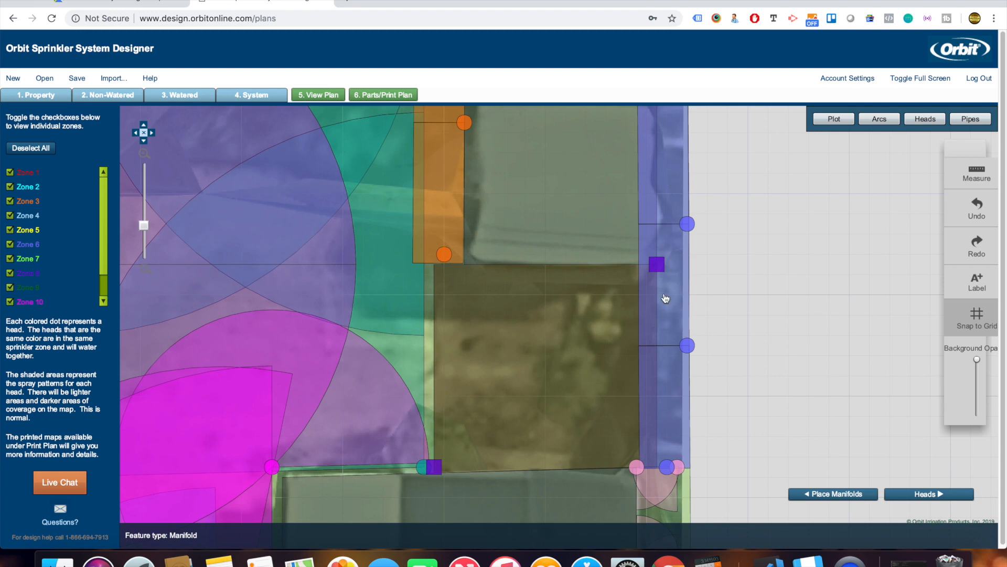
pyautogui.scroll(-1, 686, 328)
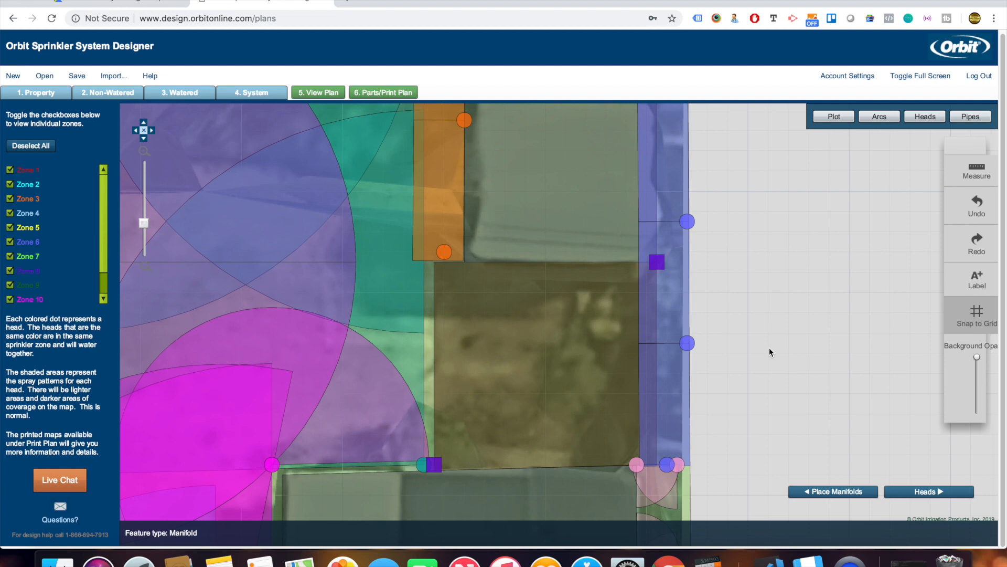
pyautogui.moveTo(769, 360); pyautogui.dragTo(767, 234)
pyautogui.scroll(-5, 763, 285)
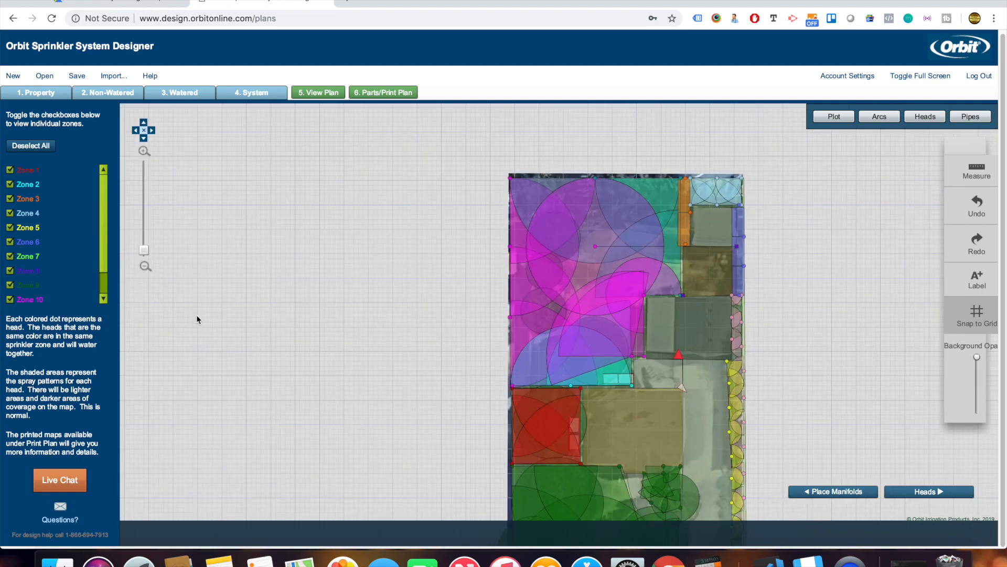
pyautogui.click(105, 93)
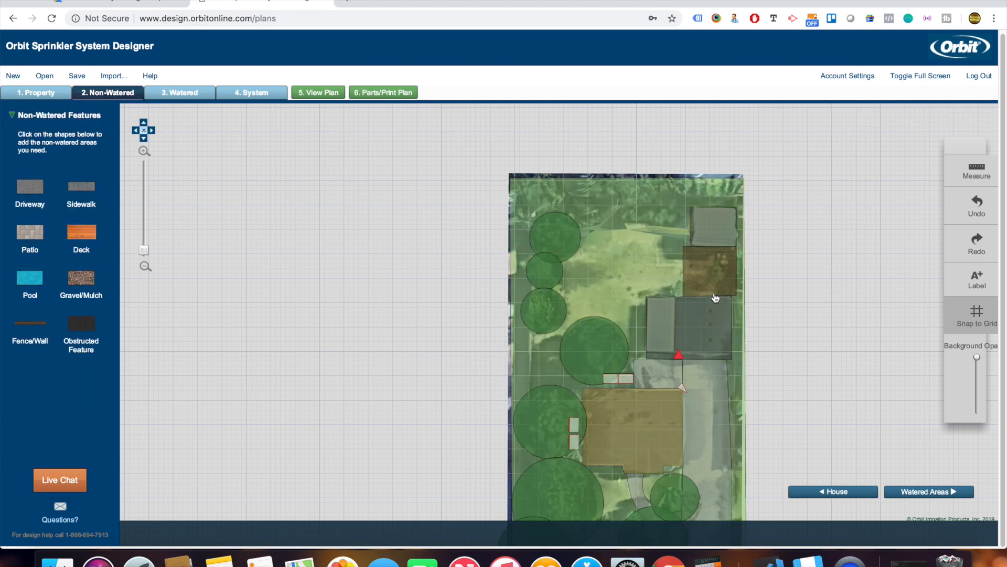
# Add a 4 ft wide gravel strip and stretch it down the yard's right edge.
pyautogui.scroll(3, 751, 267)
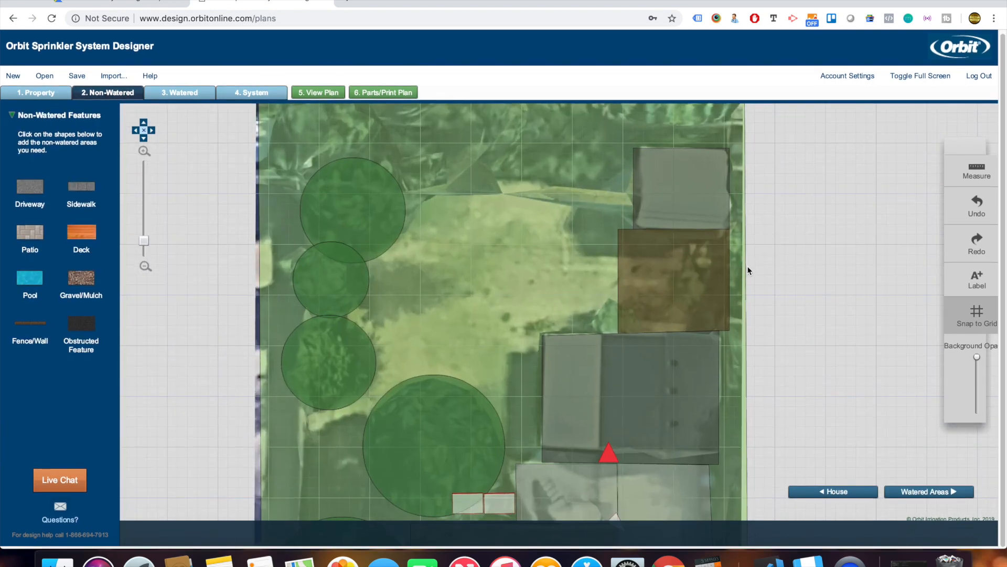
pyautogui.click(83, 278)
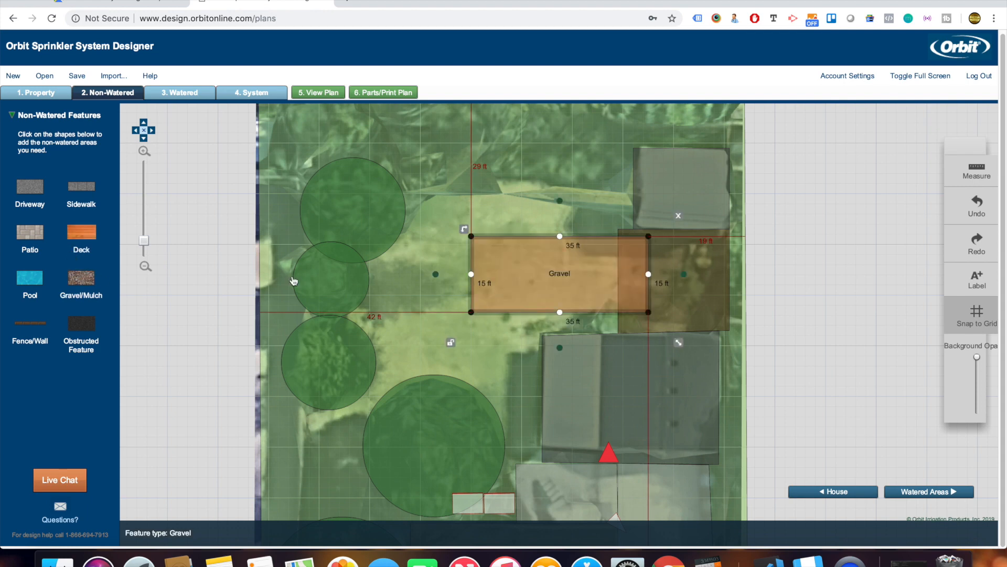
pyautogui.moveTo(472, 253); pyautogui.dragTo(744, 150)
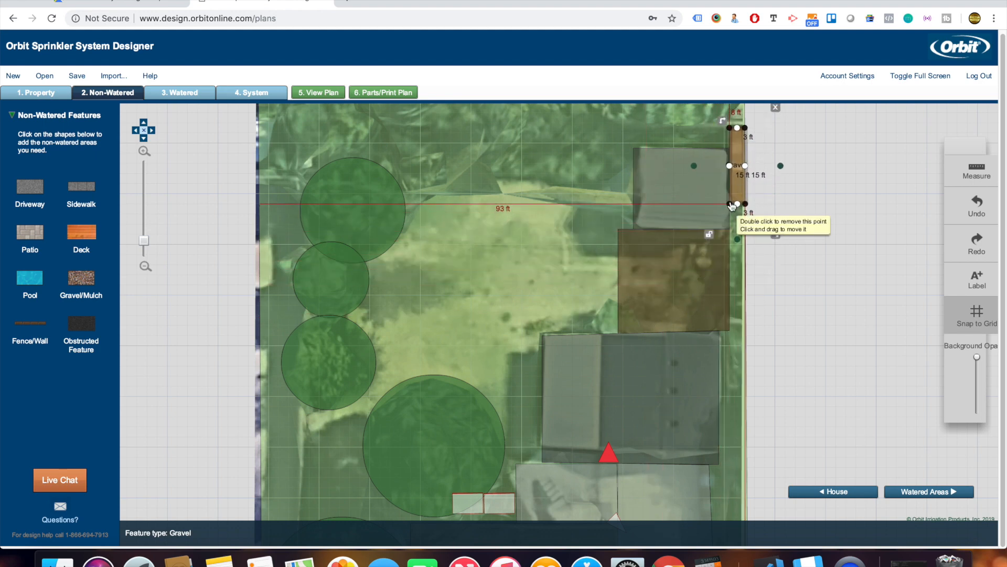
pyautogui.moveTo(733, 207); pyautogui.dragTo(724, 469)
pyautogui.moveTo(745, 204); pyautogui.dragTo(748, 473)
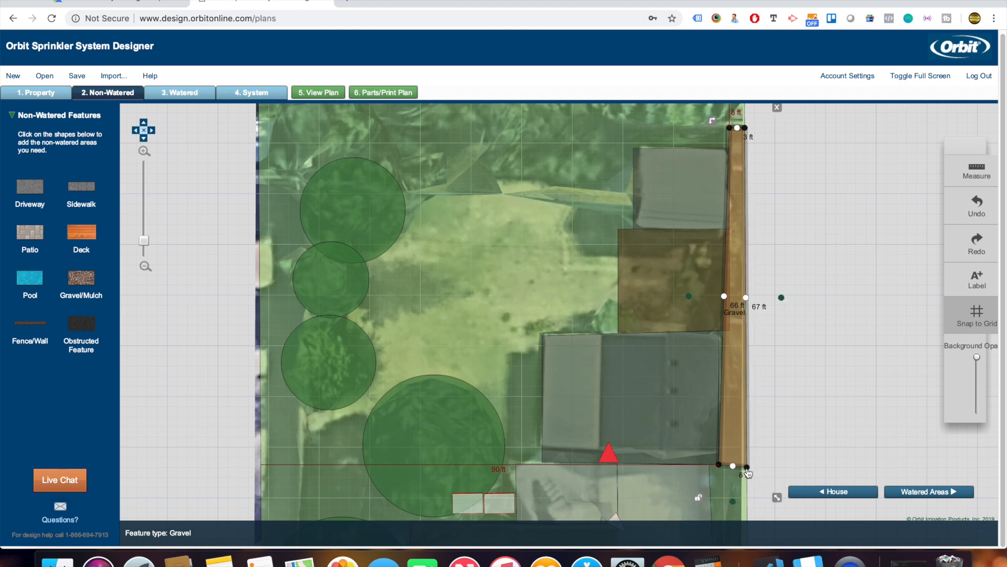
# Pull the gravel strip's top points to the yard corner and regenerate the plan in View Plan.
pyautogui.moveTo(788, 175); pyautogui.dragTo(791, 259)
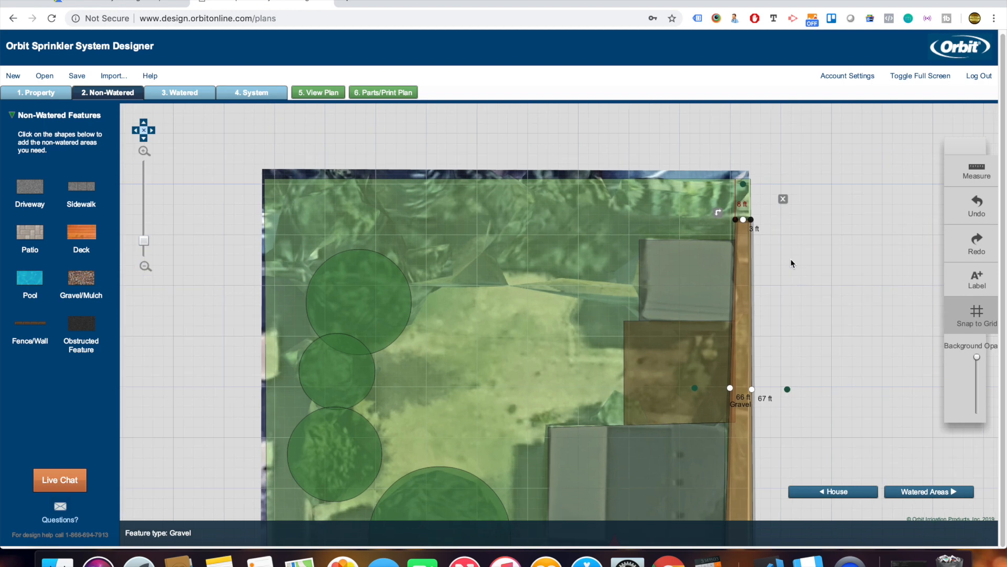
pyautogui.click(745, 241)
pyautogui.scroll(1, 741, 232)
pyautogui.moveTo(735, 229); pyautogui.dragTo(728, 185)
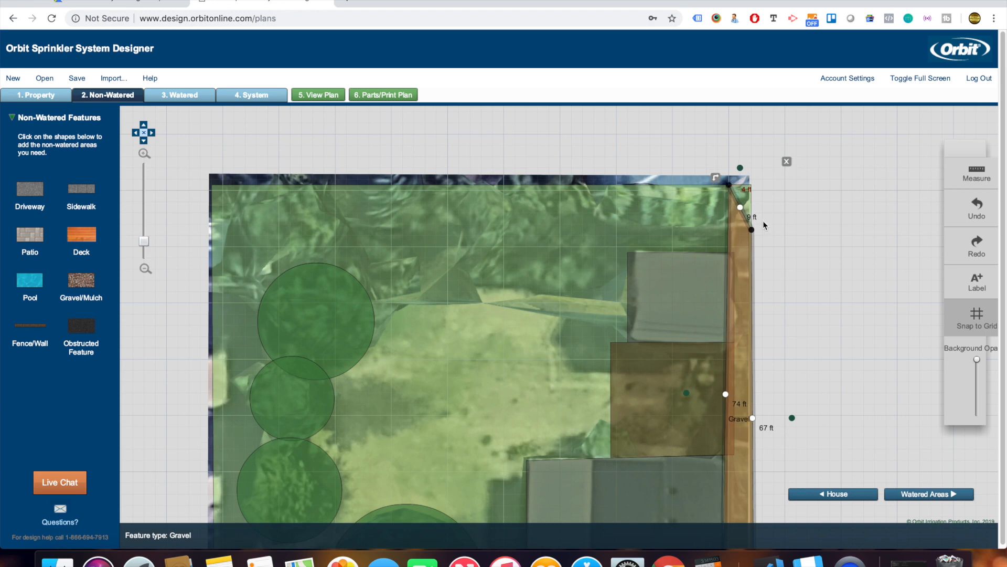
pyautogui.moveTo(753, 231); pyautogui.dragTo(753, 193)
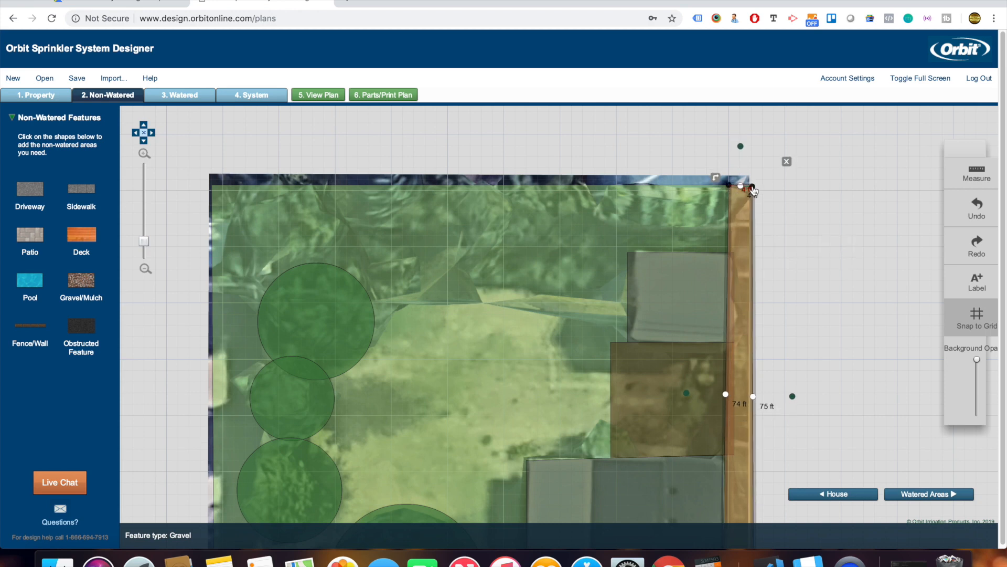
pyautogui.scroll(-5, 818, 285)
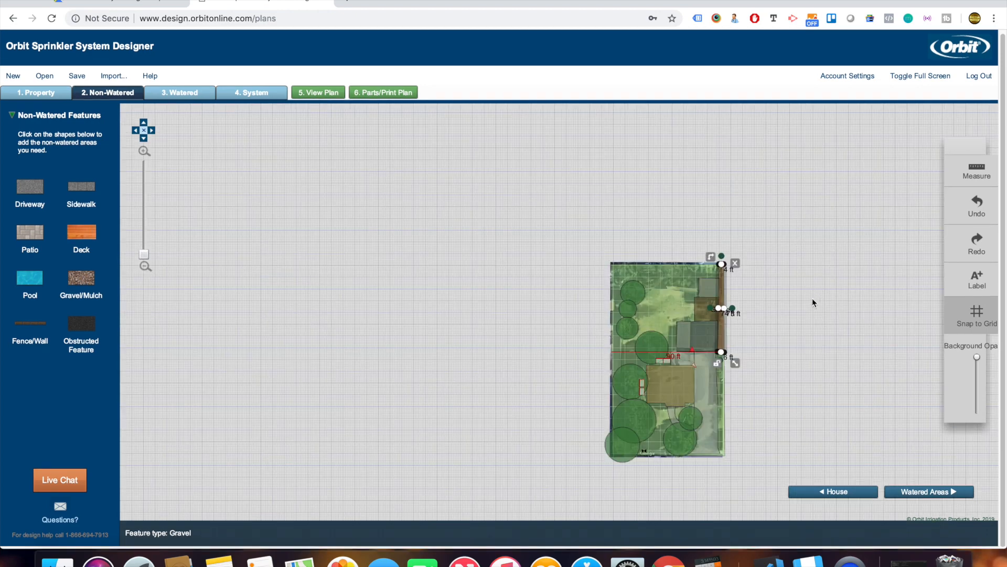
pyautogui.scroll(3, 725, 345)
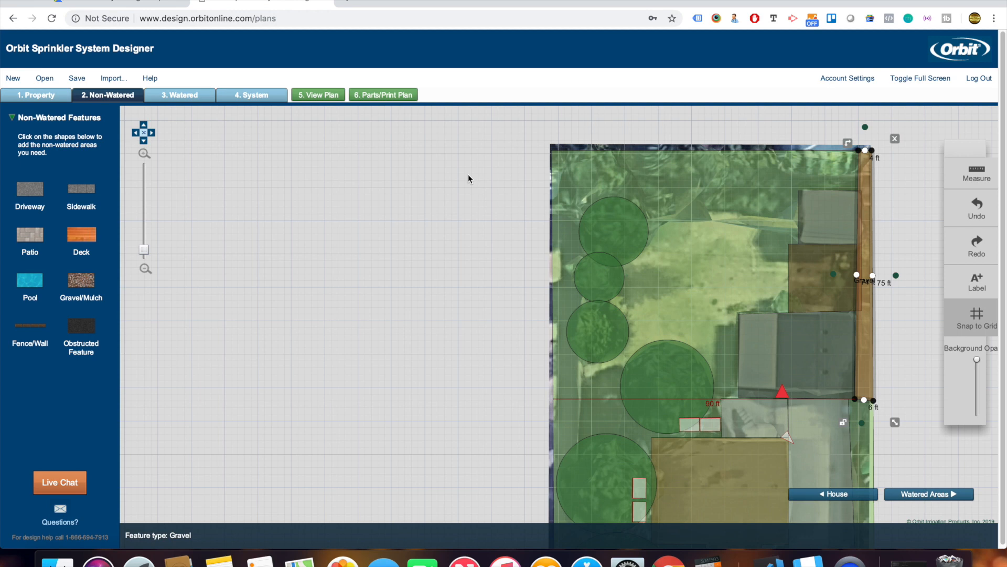
pyautogui.click(322, 95)
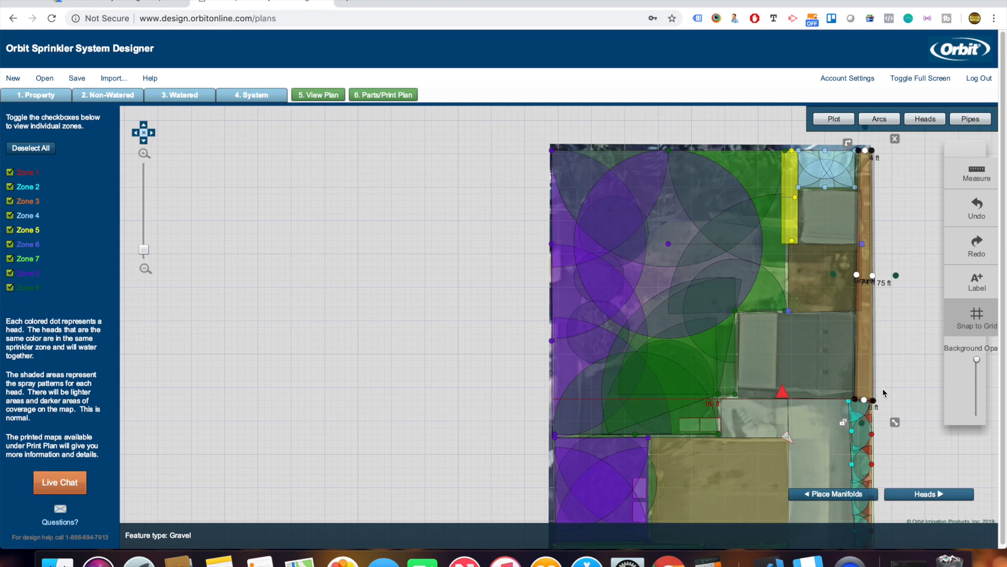
# Pan the zone map and toggle Zone 7 and Zone 9 off and on to check coverage.
pyautogui.scroll(-5, 911, 407)
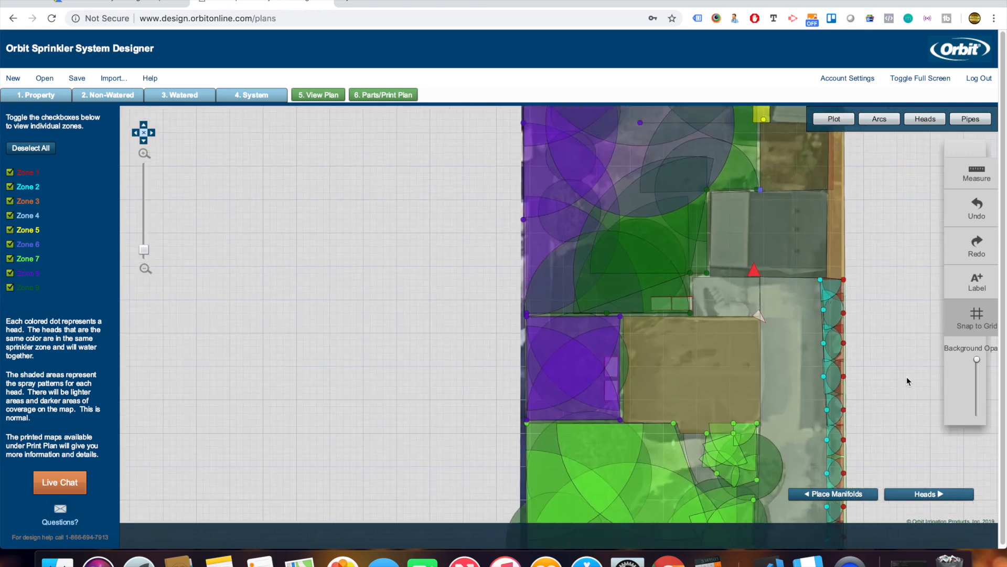
pyautogui.moveTo(911, 309); pyautogui.dragTo(914, 323)
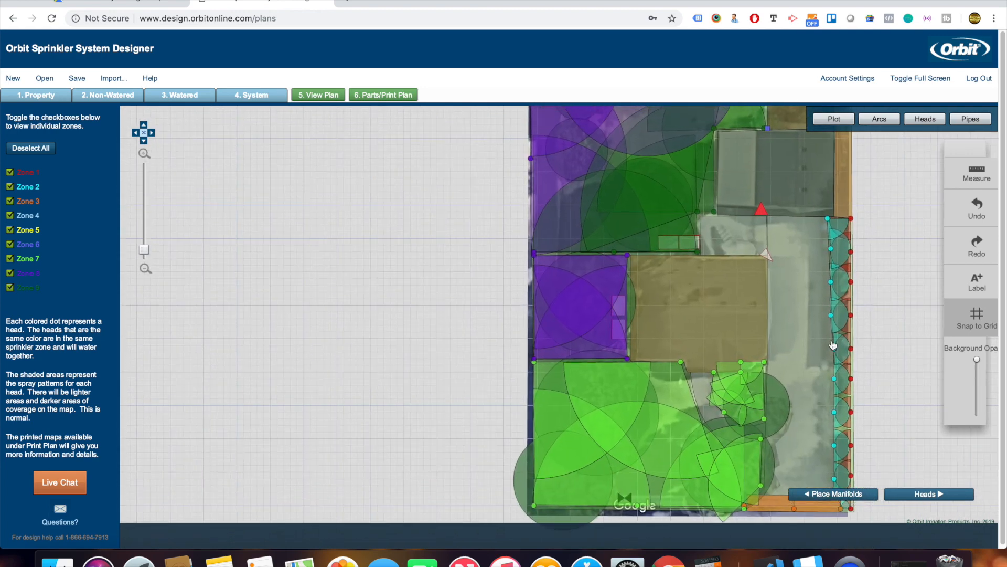
pyautogui.click(9, 259)
pyautogui.click(9, 259)
pyautogui.click(10, 288)
pyautogui.click(10, 288)
pyautogui.moveTo(324, 216); pyautogui.dragTo(228, 386)
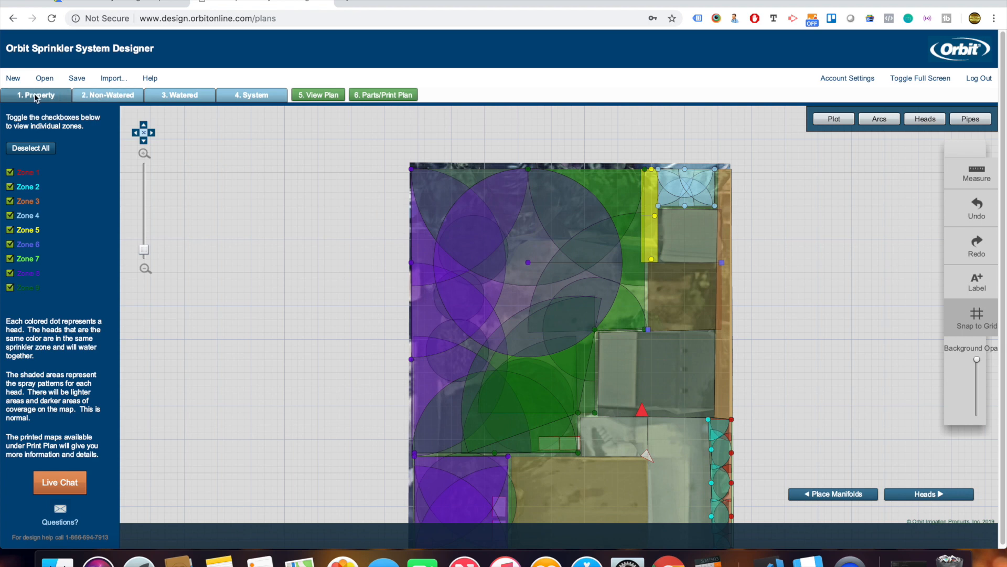
# Add a watered flowerbed irrigated by a drip zone.
pyautogui.click(178, 95)
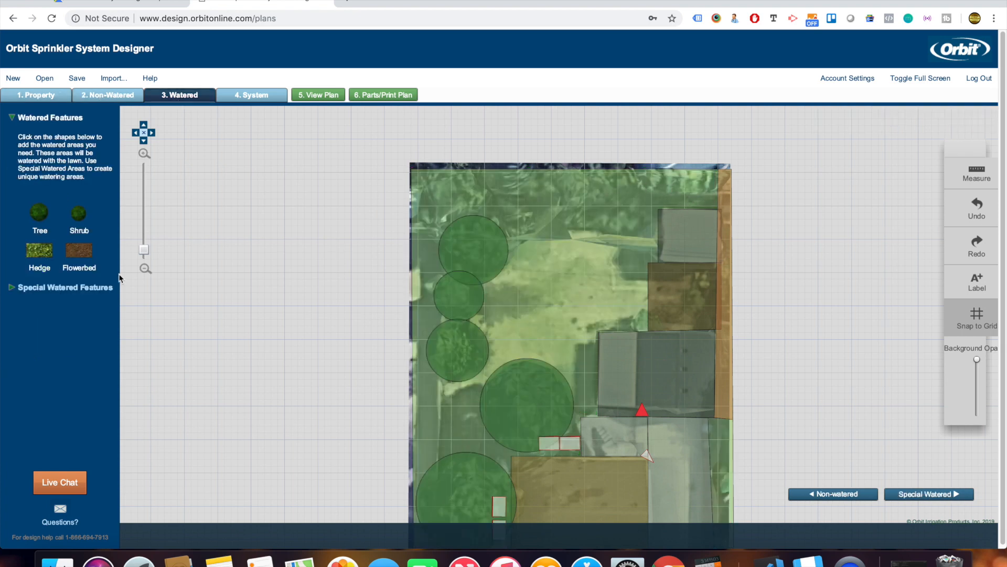
pyautogui.click(79, 250)
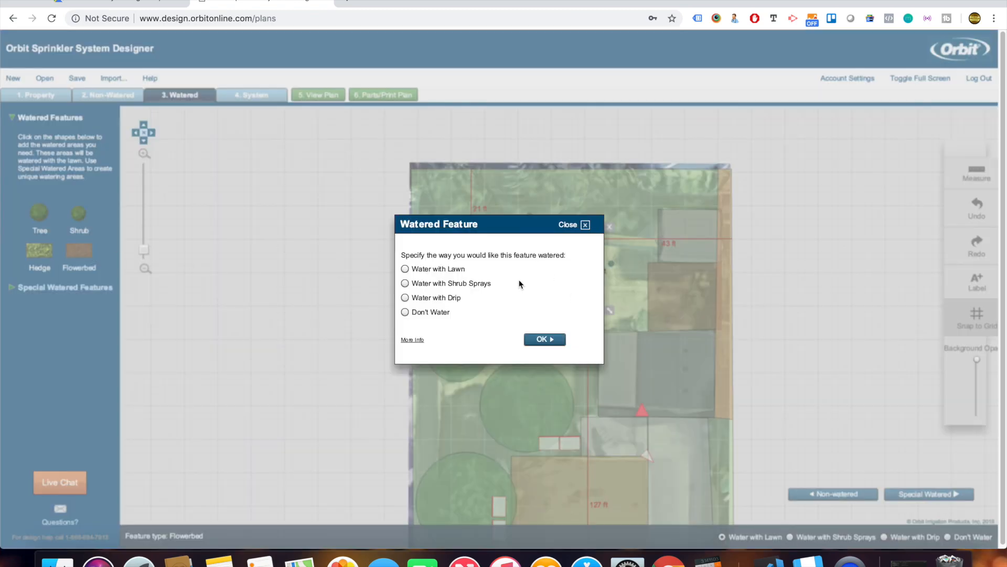
pyautogui.click(443, 298)
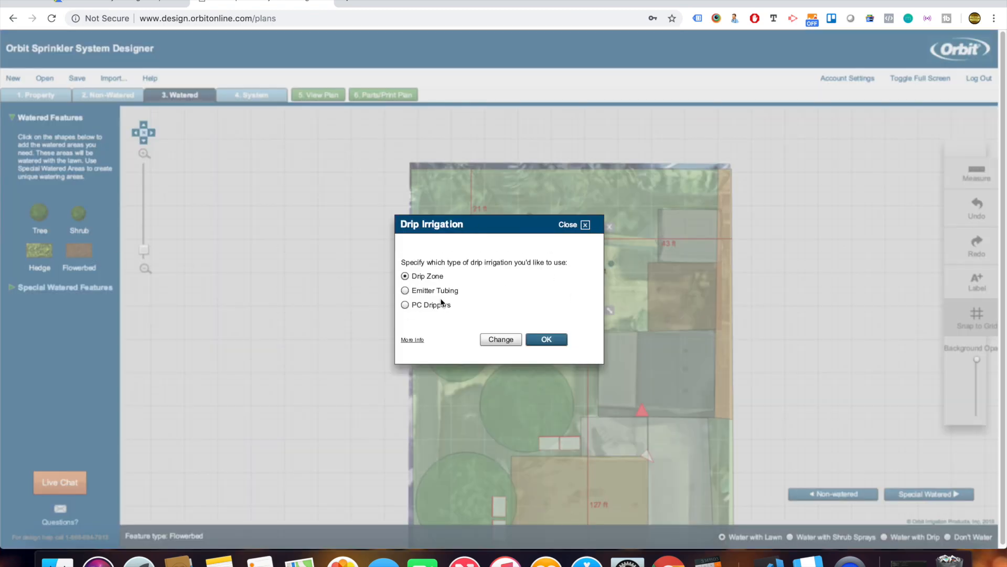
pyautogui.click(557, 344)
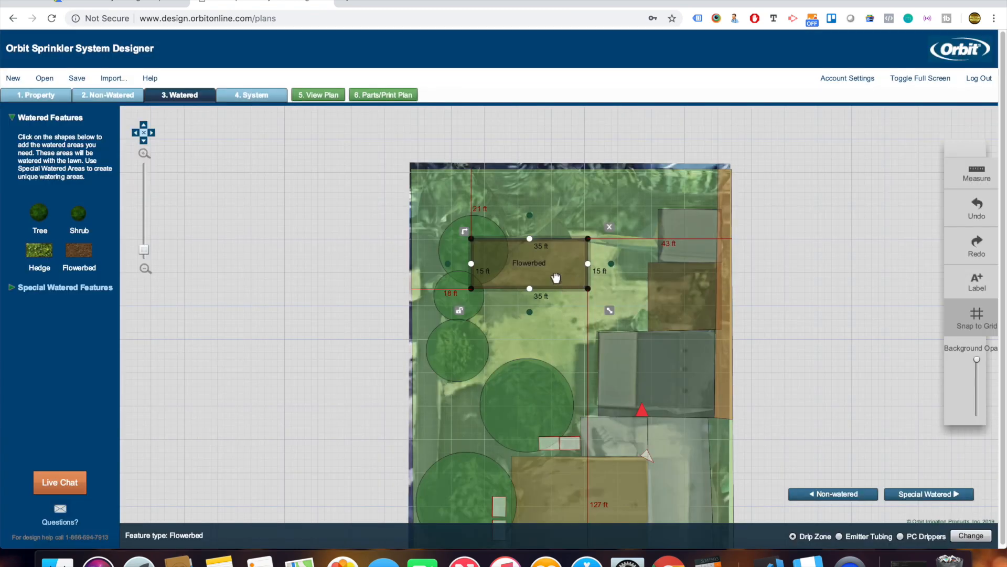
# Place the flowerbed in the top-right corner at 18 by 12 ft and regenerate the plan.
pyautogui.moveTo(553, 271); pyautogui.dragTo(679, 199)
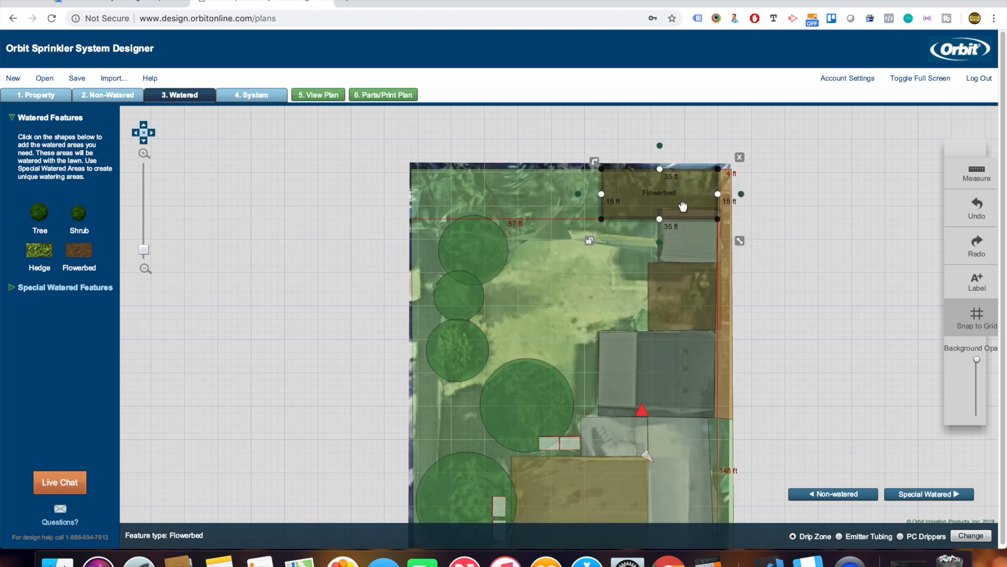
pyautogui.moveTo(694, 215); pyautogui.dragTo(682, 209)
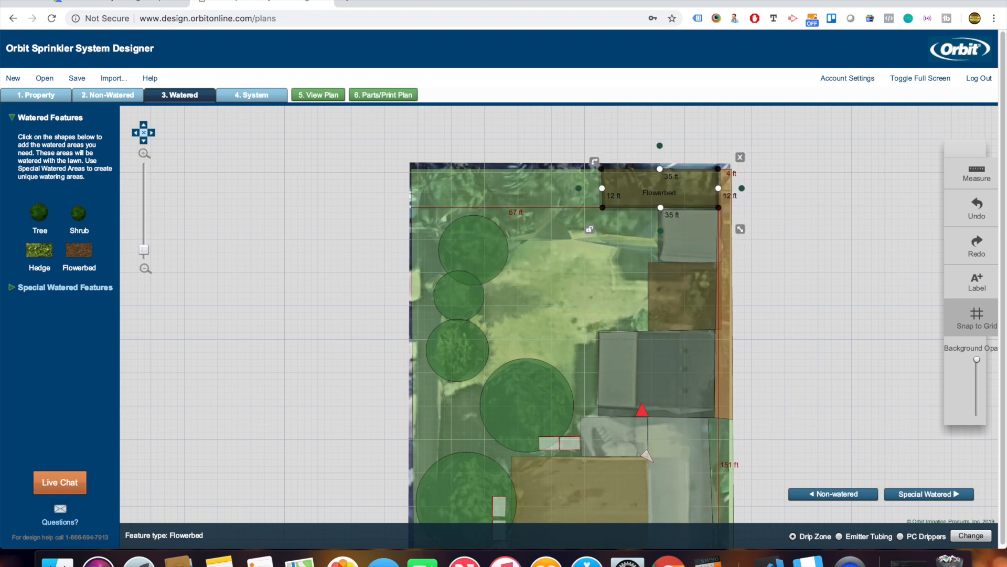
pyautogui.moveTo(604, 197); pyautogui.dragTo(661, 202)
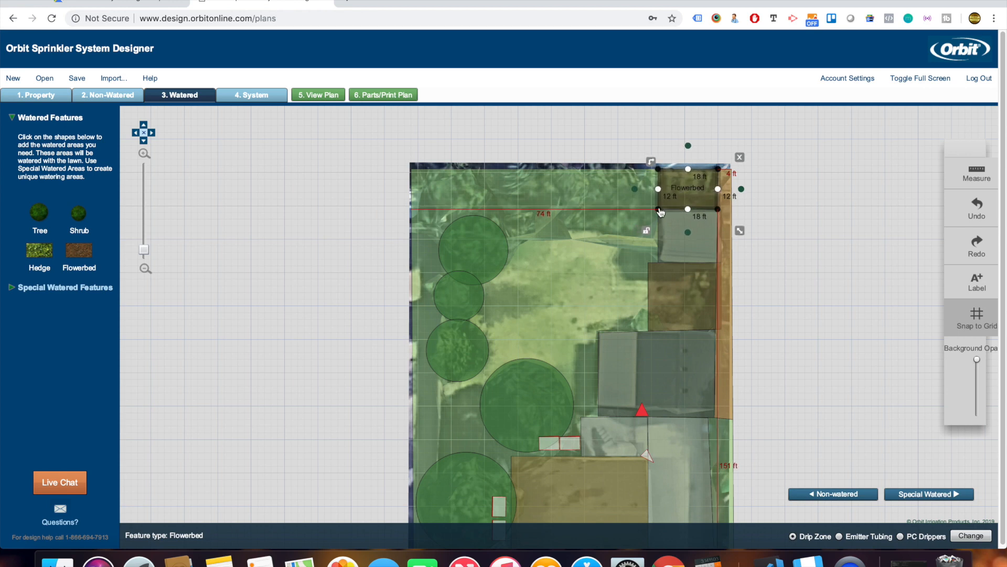
pyautogui.click(319, 94)
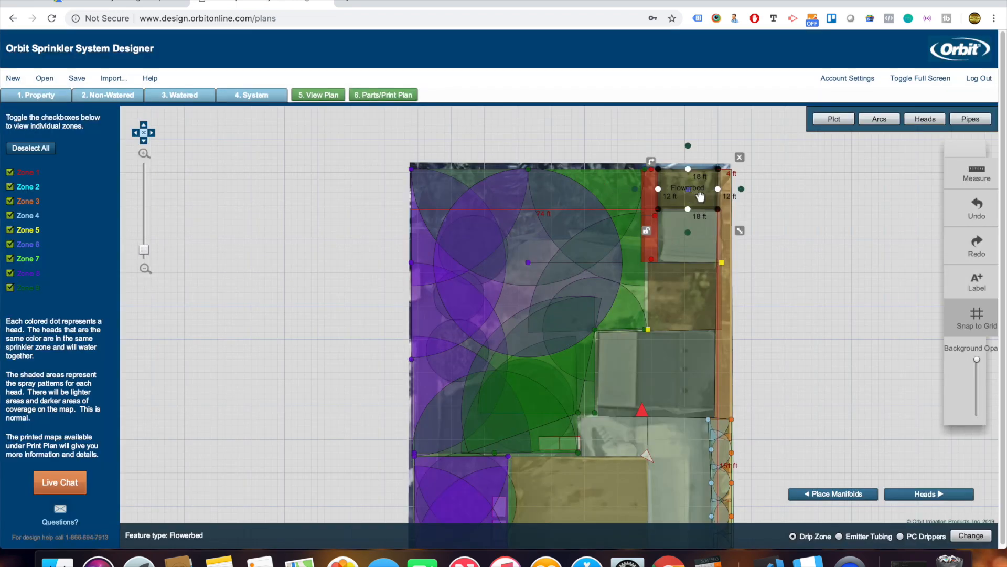
# Show the sprinkler heads and pan down to review the lower yard.
pyautogui.click(918, 494)
pyautogui.moveTo(880, 409); pyautogui.dragTo(858, 335)
pyautogui.click(857, 333)
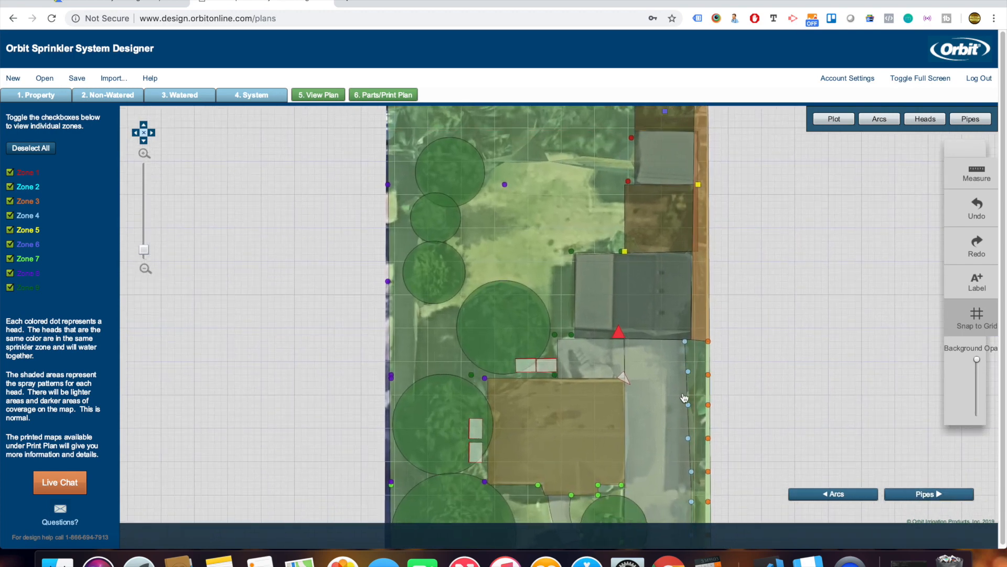
pyautogui.moveTo(800, 414); pyautogui.dragTo(795, 314)
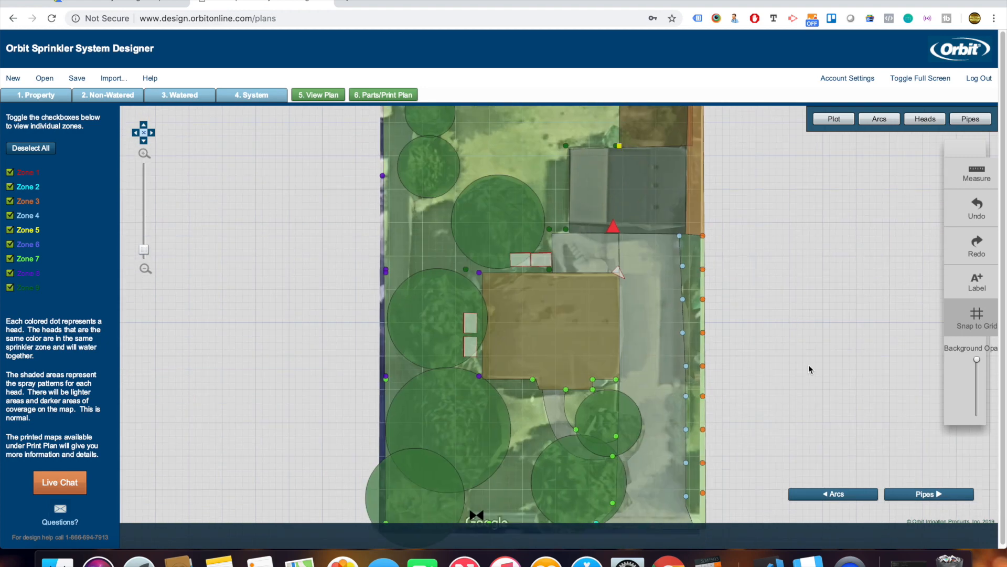
pyautogui.moveTo(807, 363); pyautogui.dragTo(803, 290)
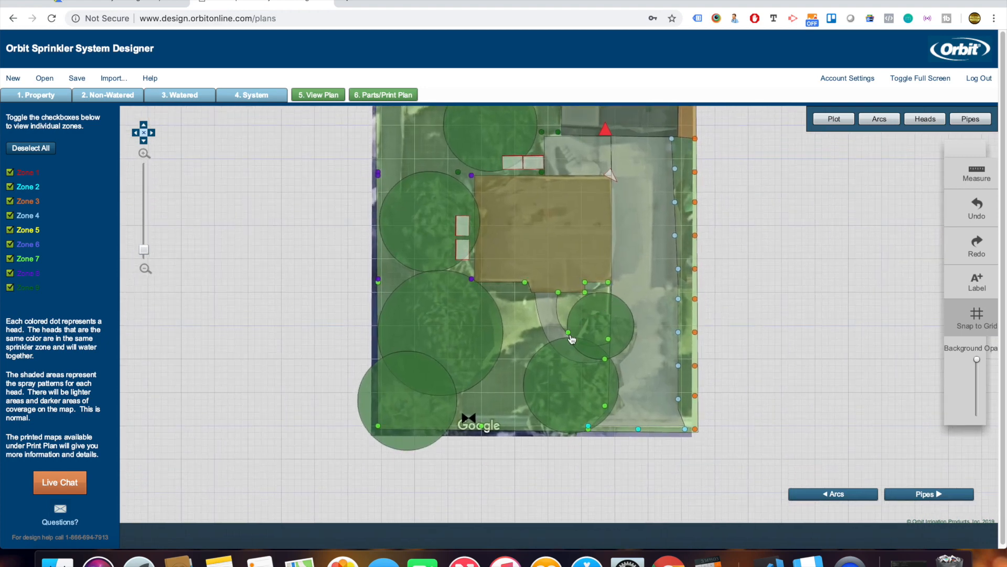
# Lay out the pipe runs for every zone and pan across the yard to review them.
pyautogui.click(913, 495)
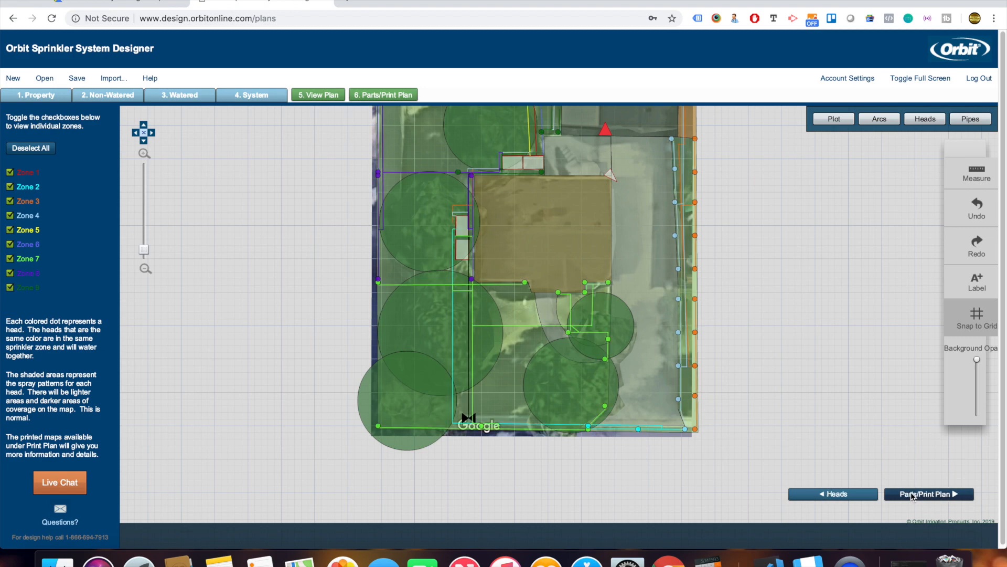
pyautogui.moveTo(788, 306); pyautogui.dragTo(795, 403)
pyautogui.moveTo(792, 277); pyautogui.dragTo(788, 365)
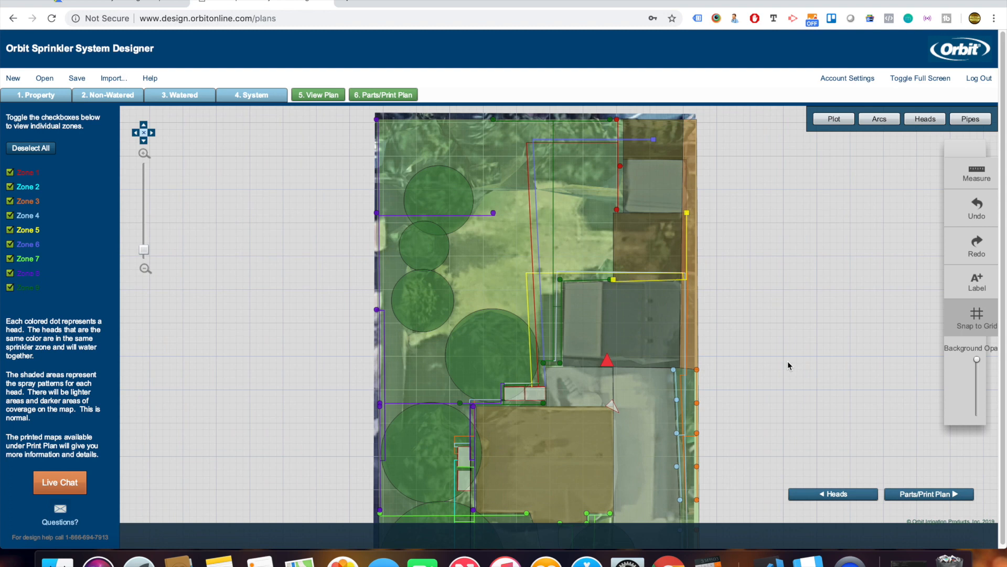
pyautogui.moveTo(787, 362); pyautogui.dragTo(740, 262)
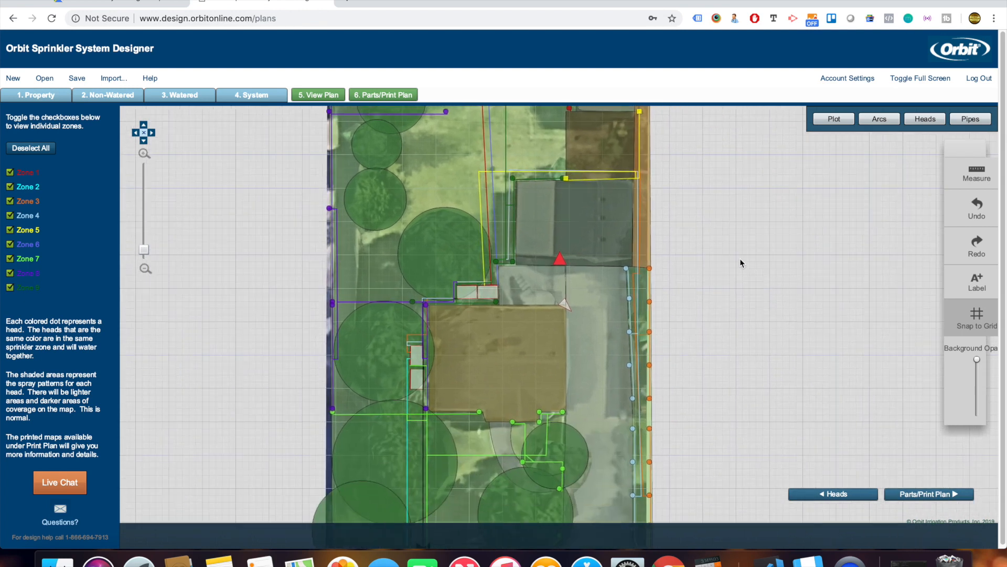
pyautogui.moveTo(749, 338); pyautogui.dragTo(742, 247)
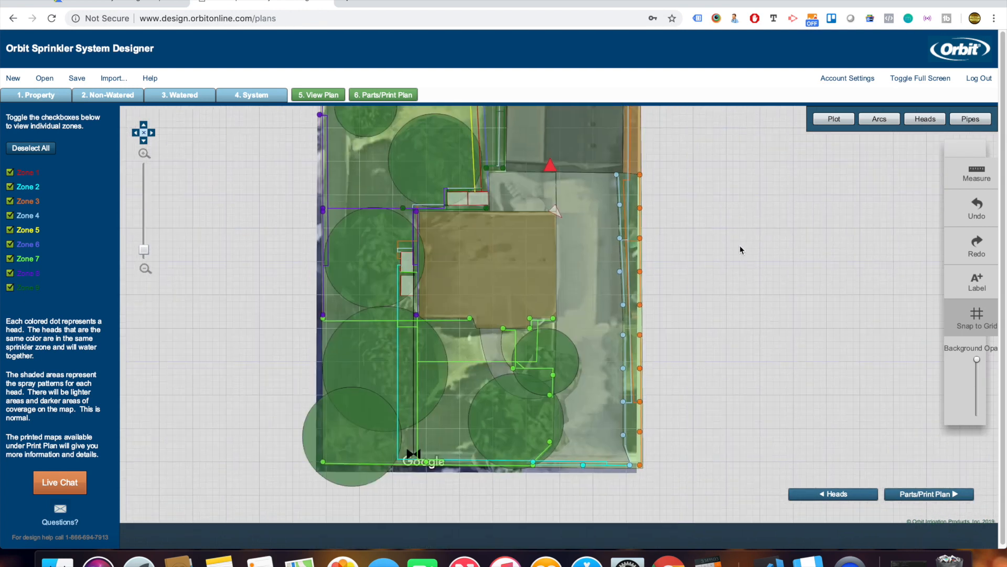
# Review the parts list totalling $2,787.62, then continue to the Print Plan dialog.
pyautogui.click(931, 494)
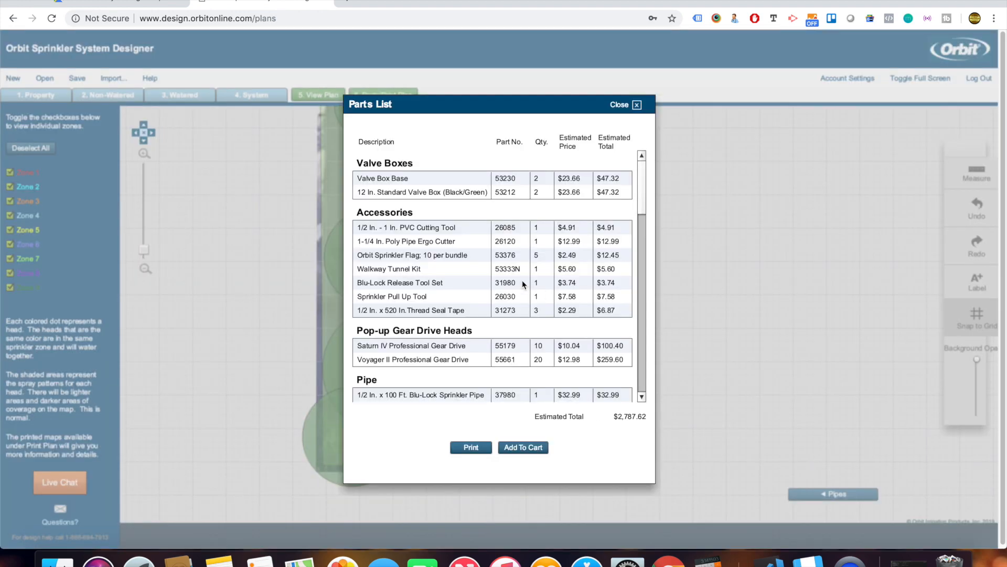
pyautogui.scroll(-2, 522, 280)
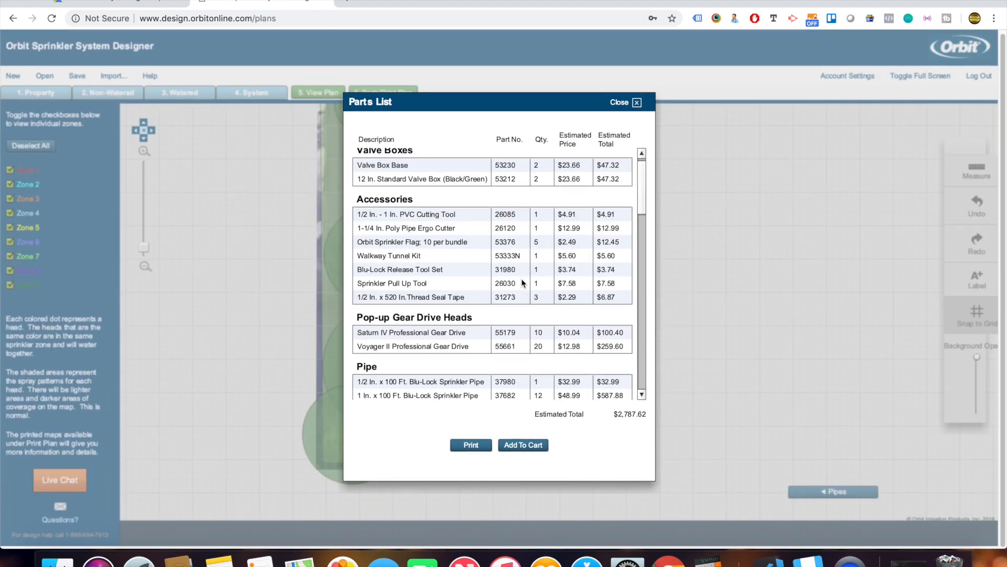
pyautogui.scroll(-2, 522, 278)
pyautogui.scroll(3, 521, 279)
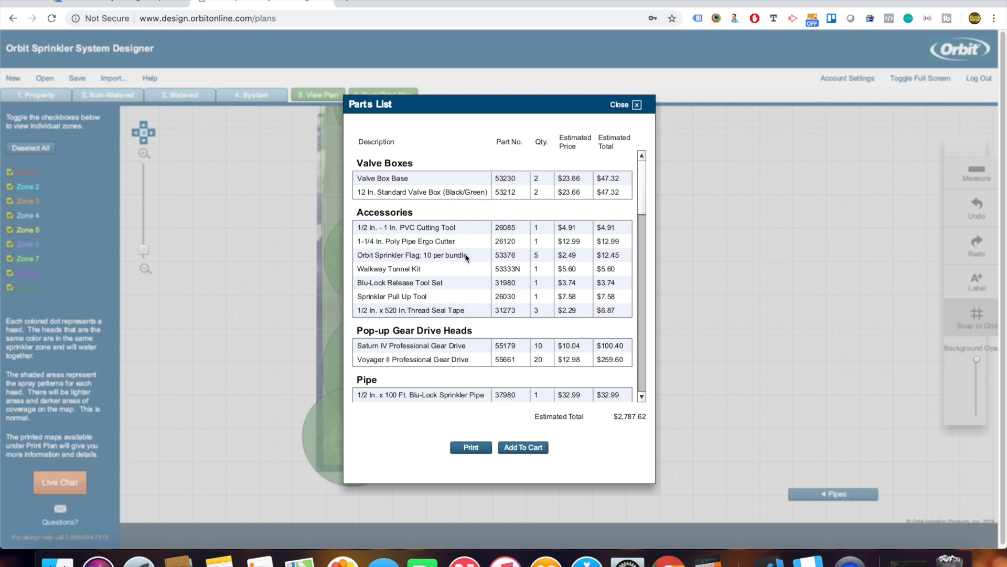
pyautogui.moveTo(641, 176); pyautogui.dragTo(661, 141)
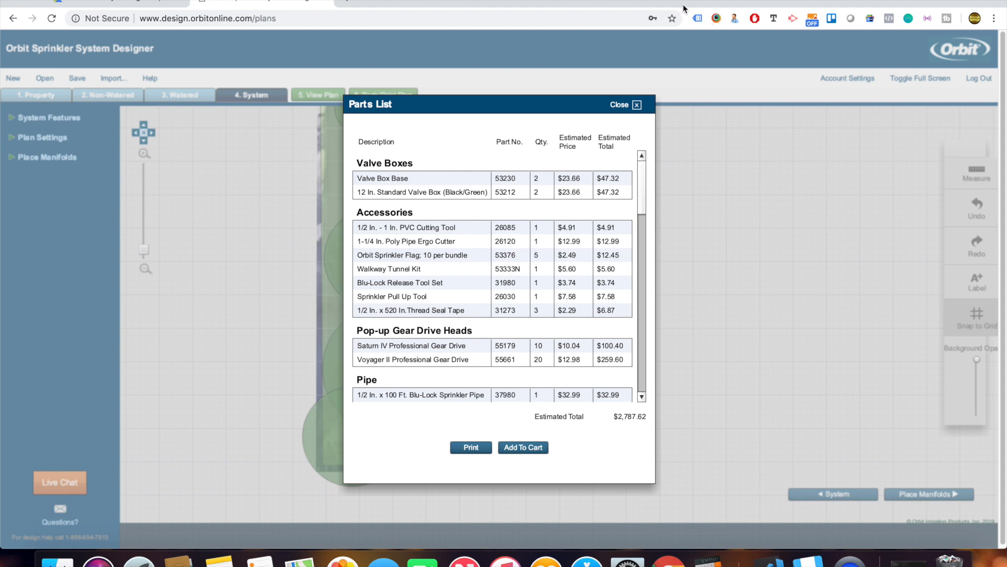
pyautogui.scroll(-1, 547, 260)
pyautogui.scroll(-1, 547, 260)
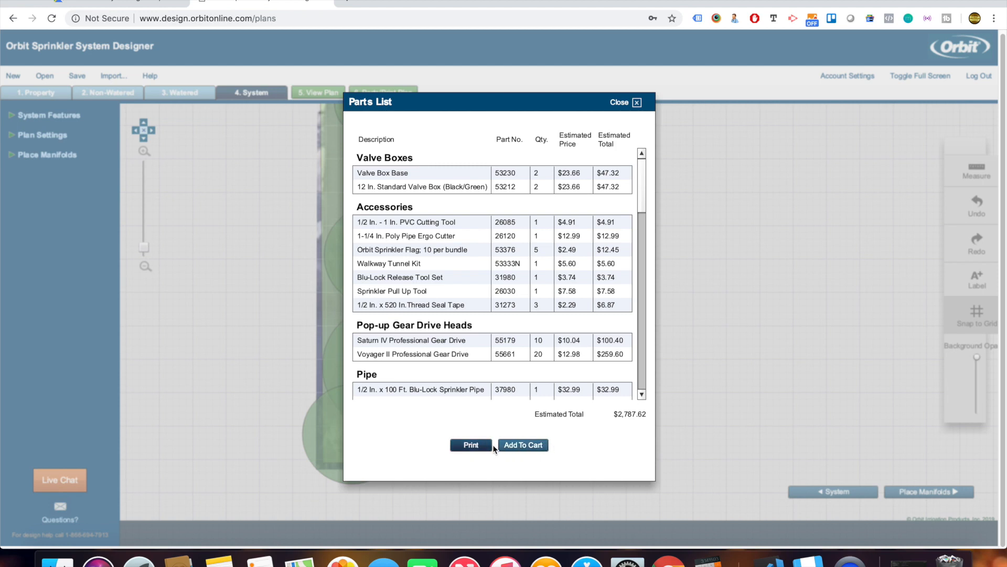
pyautogui.click(478, 444)
# Save the installation guide PDF to Downloads as blueprint.sprinklers and open it.
pyautogui.click(522, 375)
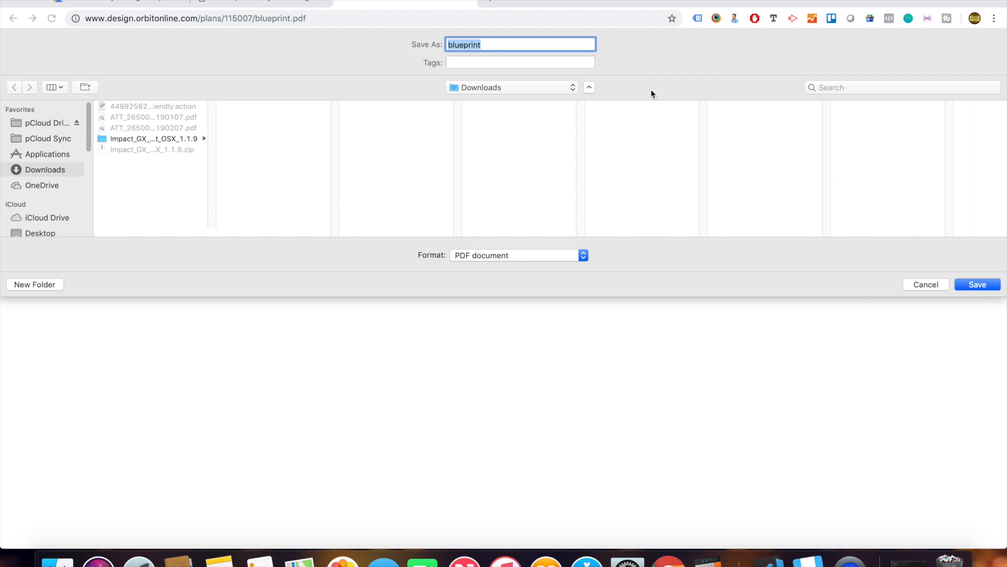
pyautogui.click(539, 46)
pyautogui.write('.sprinklers')
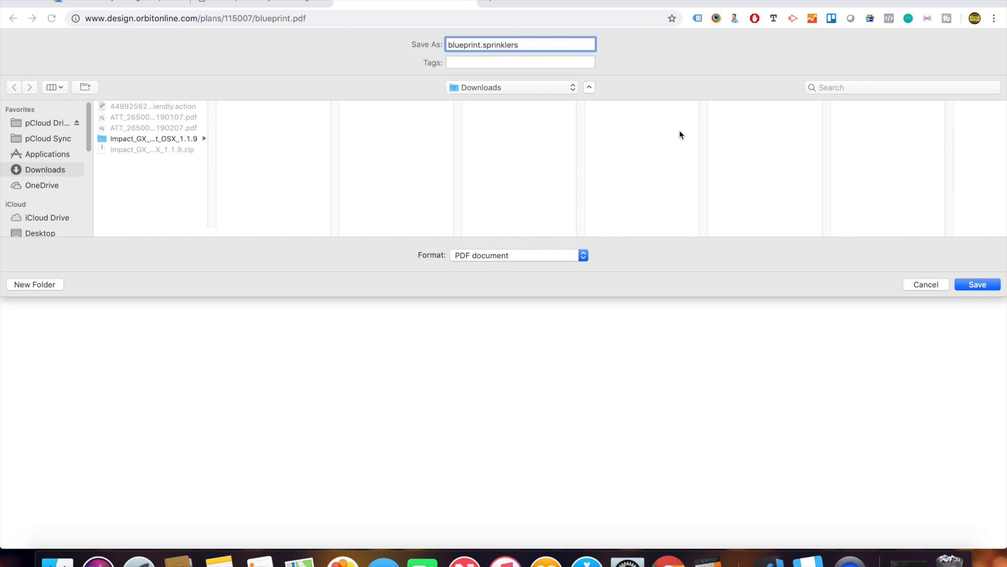
pyautogui.click(979, 285)
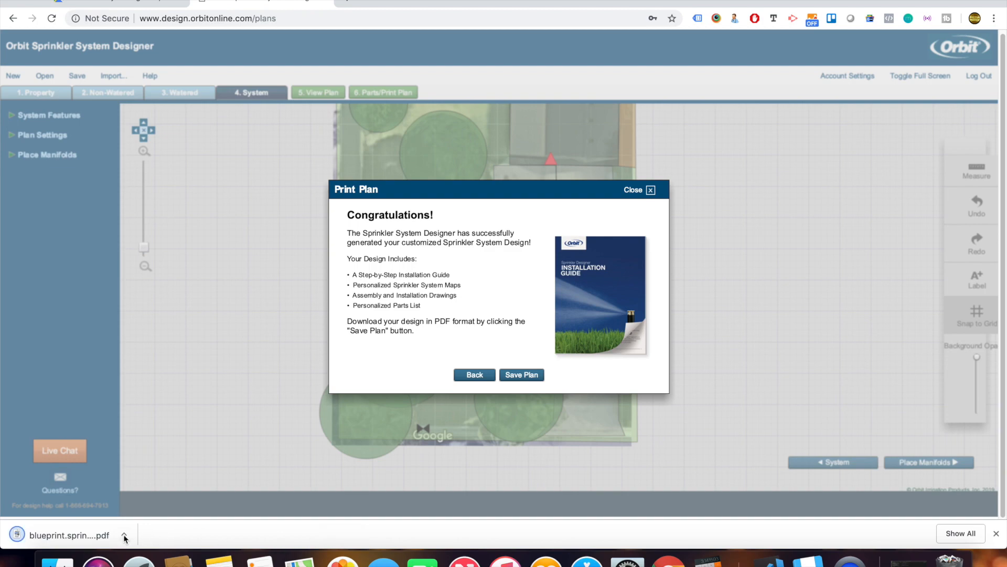
pyautogui.click(96, 534)
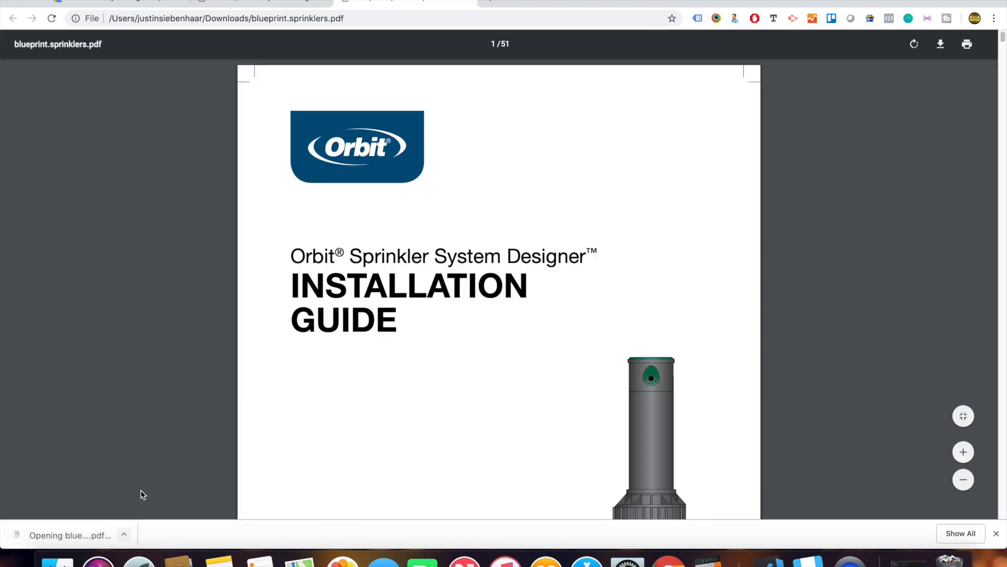
# Read through the blueprint PDF's installation steps to page 14, covering mainline-to-manifold A7 elbow and A8 tee fittings.
pyautogui.scroll(-15, 498, 283)
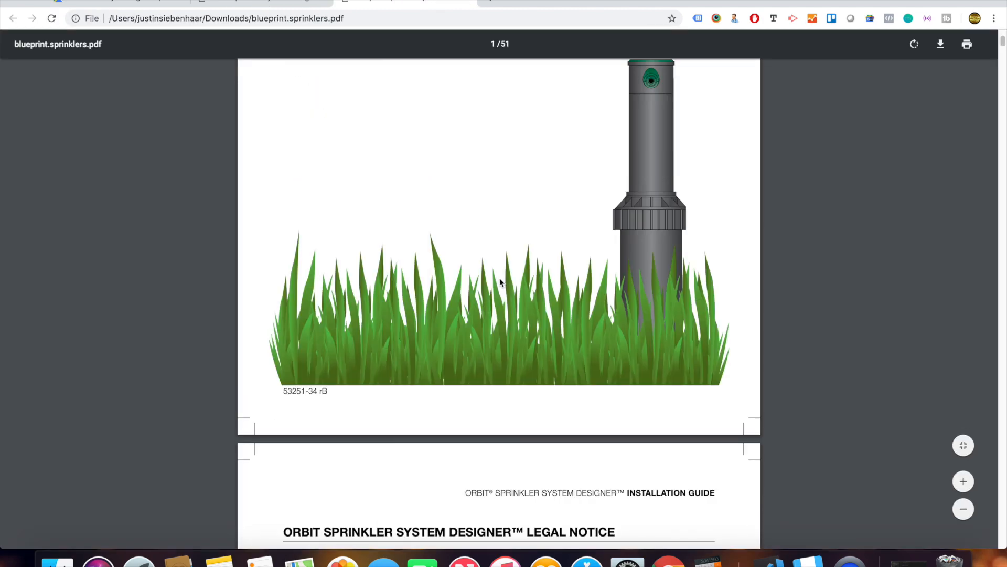
pyautogui.scroll(-18, 497, 282)
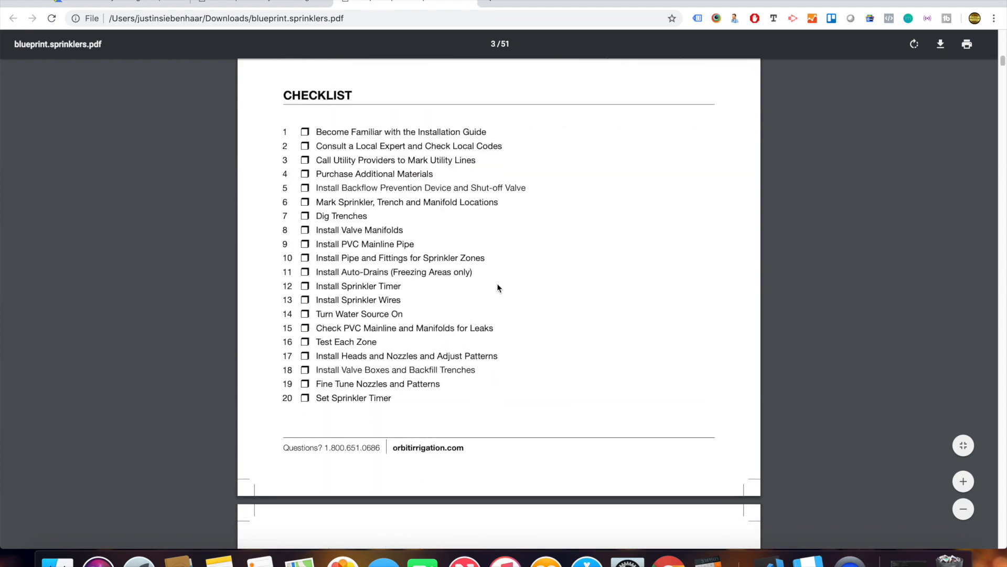
pyautogui.scroll(5, 496, 283)
pyautogui.scroll(-10, 342, 341)
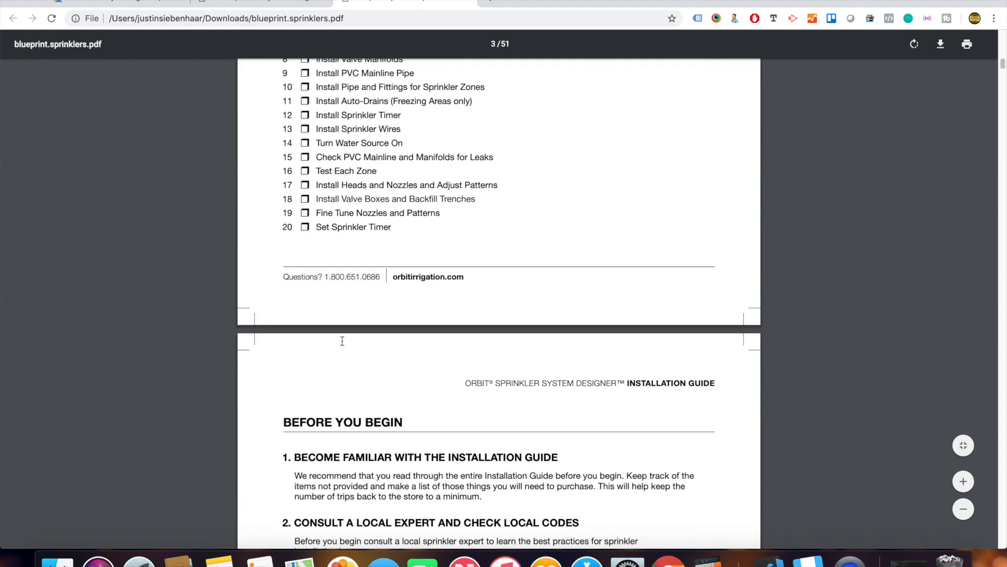
pyautogui.scroll(-5, 343, 344)
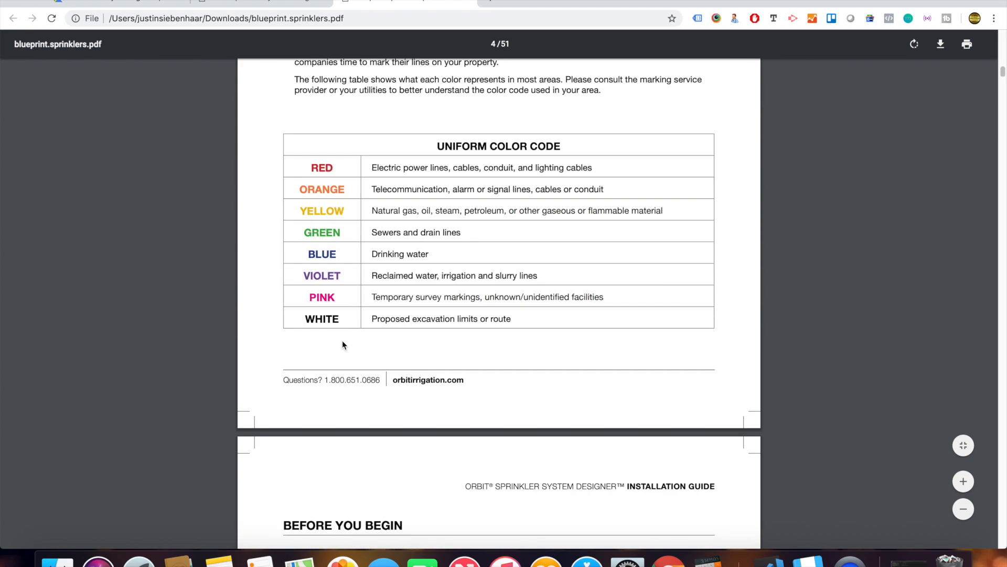
pyautogui.scroll(-7, 344, 344)
pyautogui.scroll(-5, 343, 344)
pyautogui.scroll(4, 342, 340)
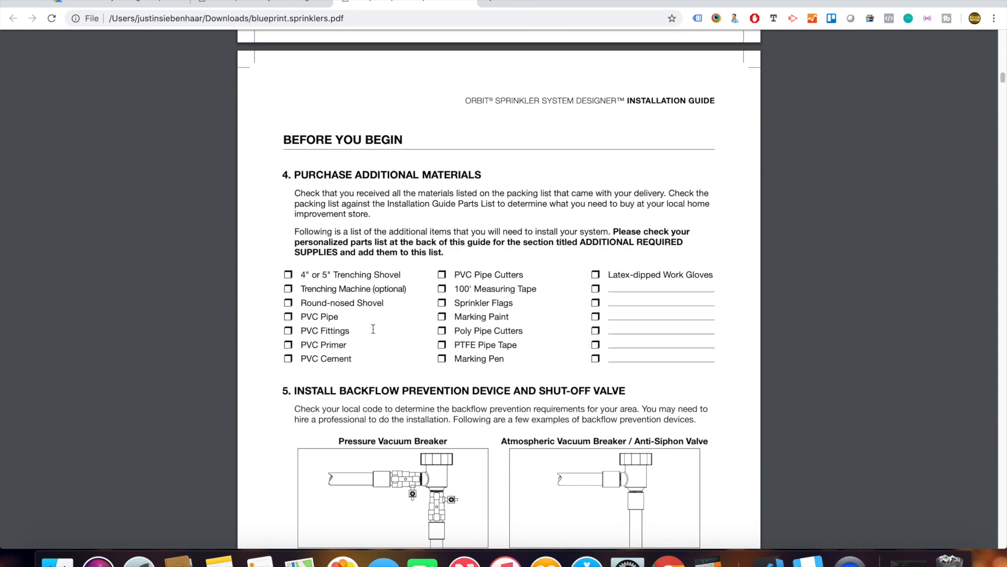
pyautogui.scroll(-3, 430, 313)
pyautogui.scroll(2, 430, 313)
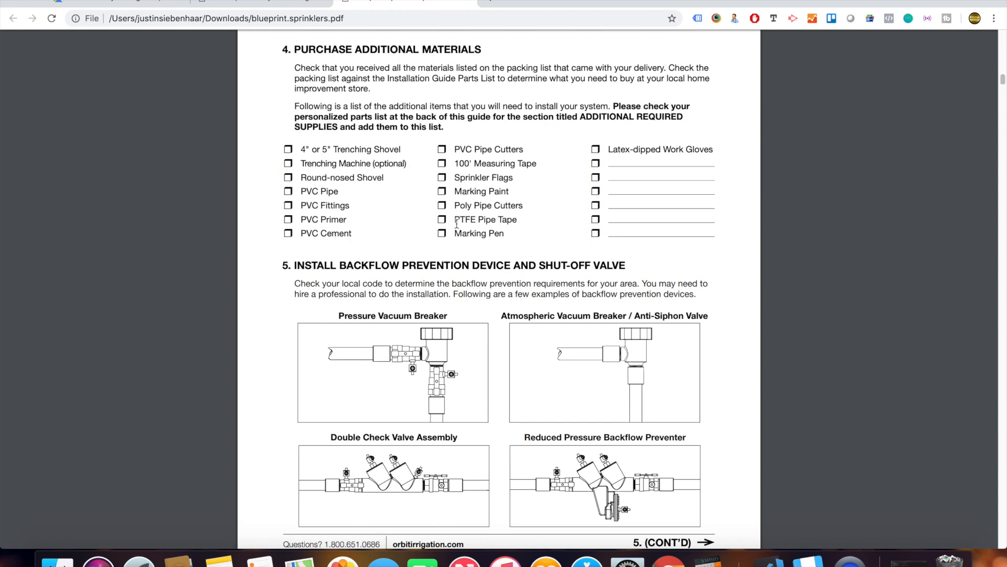
pyautogui.scroll(-15, 457, 225)
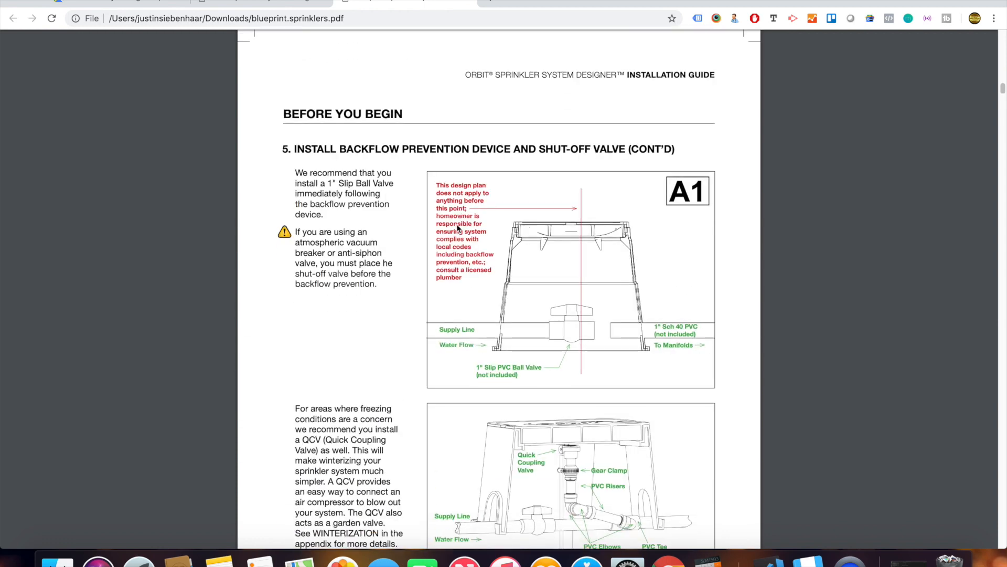
pyautogui.scroll(-10, 574, 213)
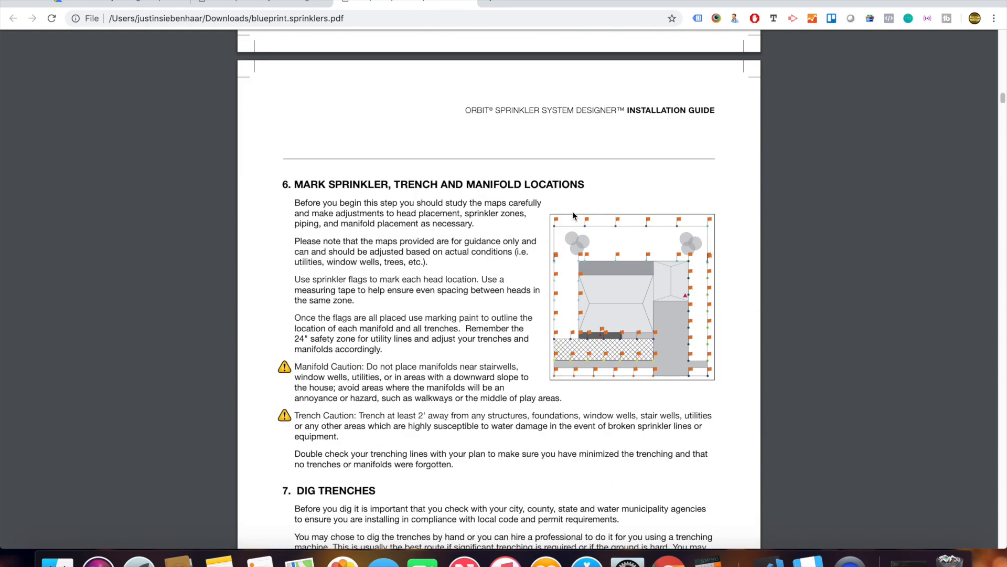
pyautogui.scroll(-15, 574, 215)
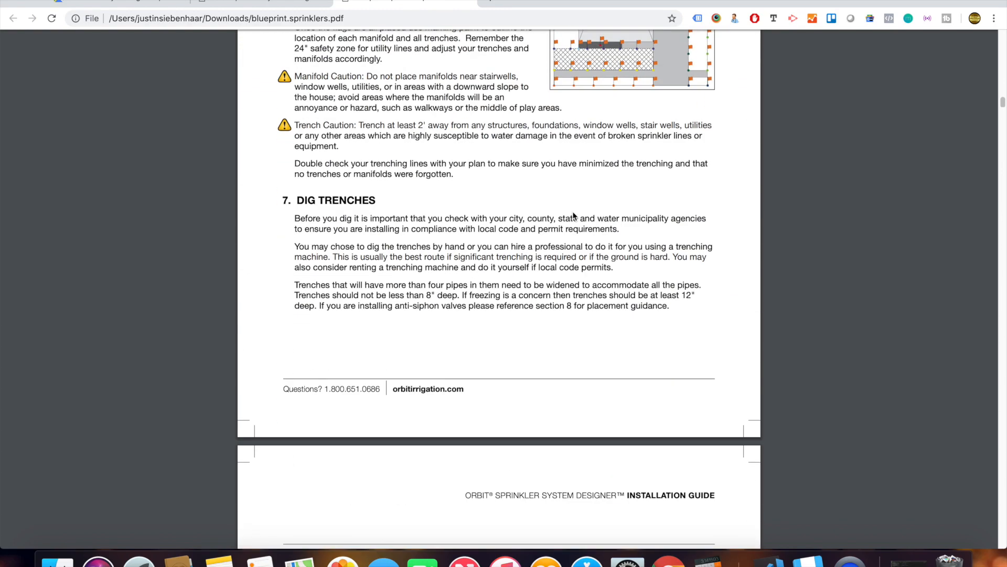
pyautogui.scroll(-1, 574, 215)
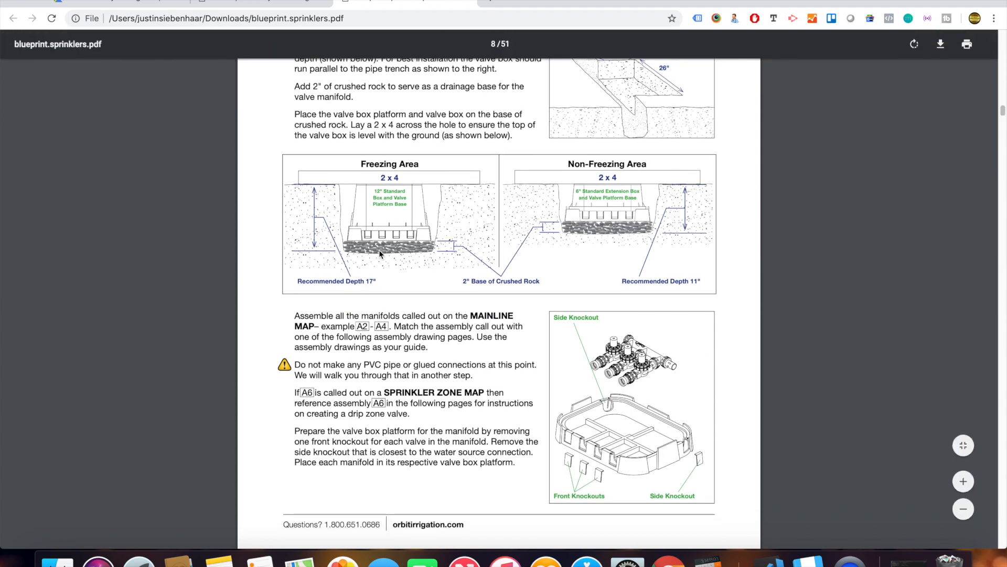
pyautogui.scroll(-5, 593, 278)
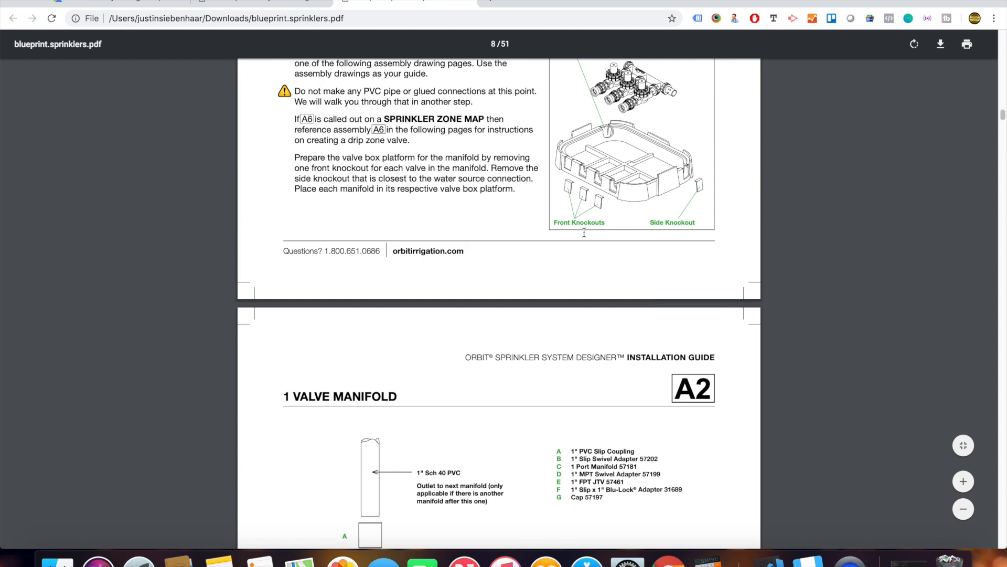
pyautogui.scroll(-10, 584, 232)
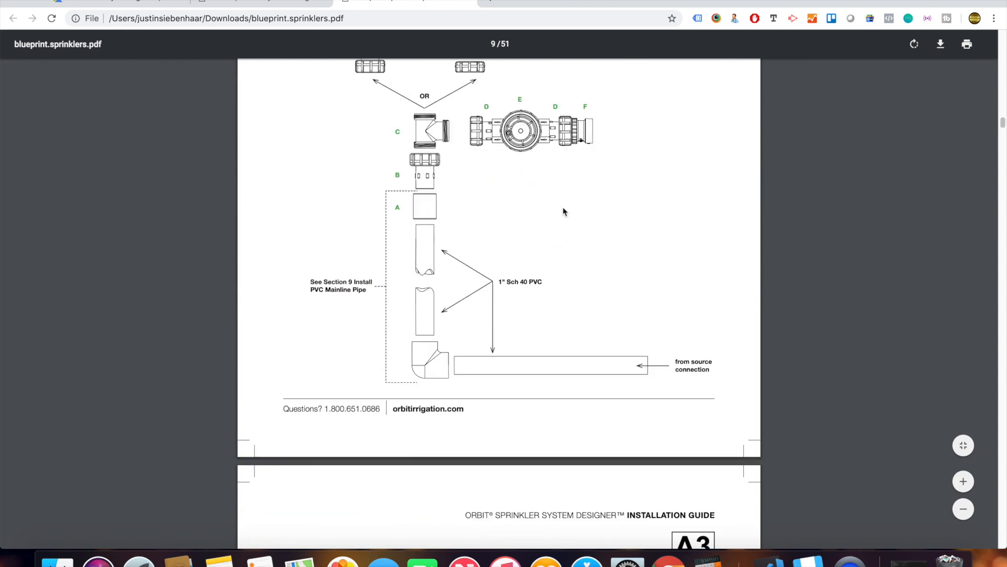
pyautogui.scroll(-20, 595, 336)
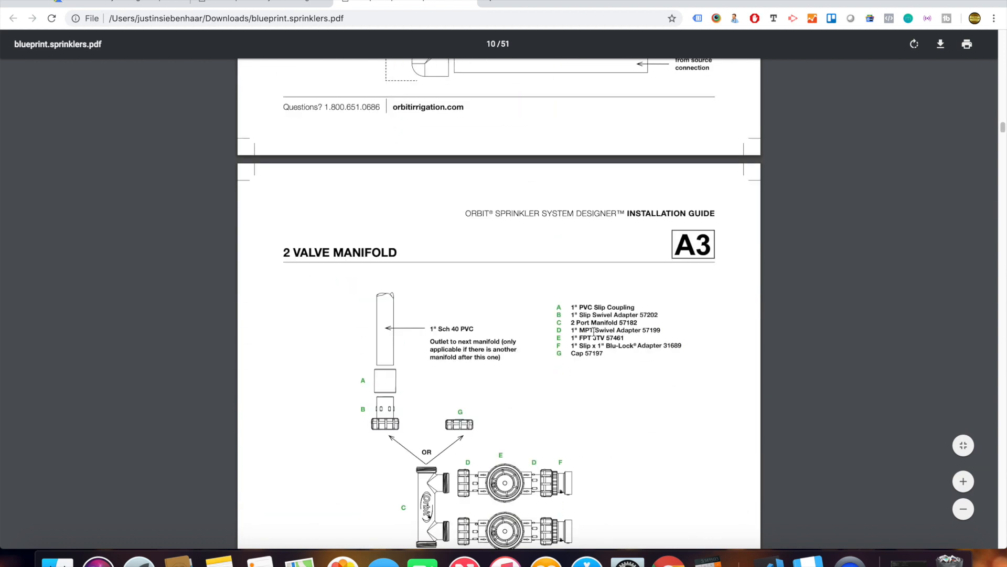
pyautogui.scroll(-20, 594, 333)
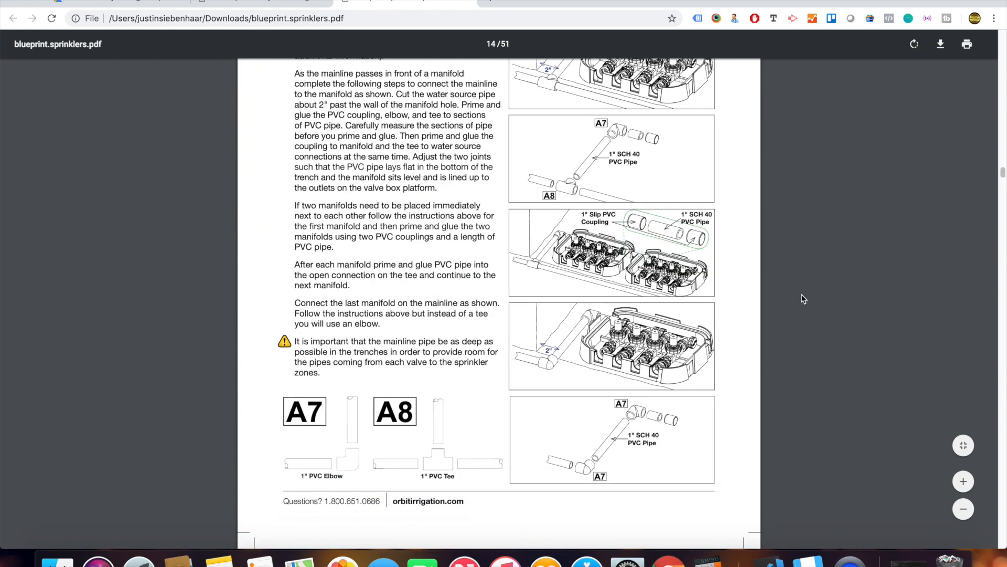
# Skim past the zone map pages to page 51's parts list summary totalling $2,787.62.
pyautogui.moveTo(1003, 173); pyautogui.dragTo(1004, 409)
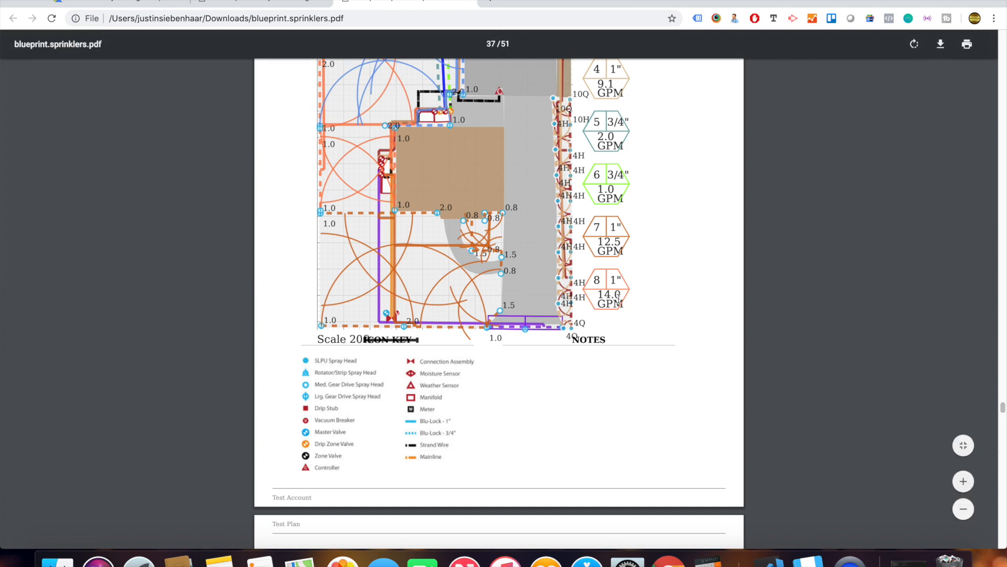
pyautogui.scroll(2, 667, 286)
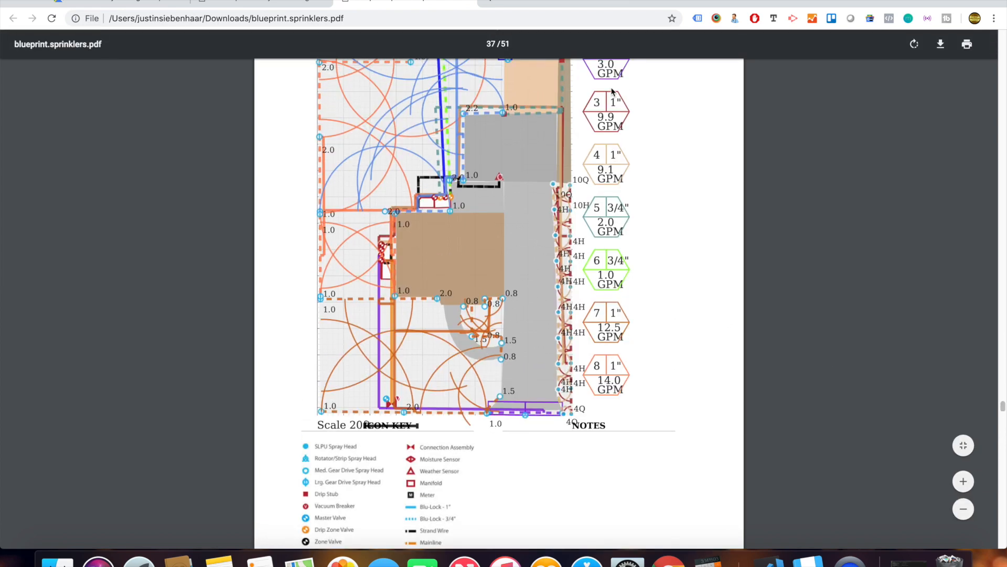
pyautogui.click(1003, 424)
pyautogui.moveTo(1003, 424); pyautogui.dragTo(1004, 425)
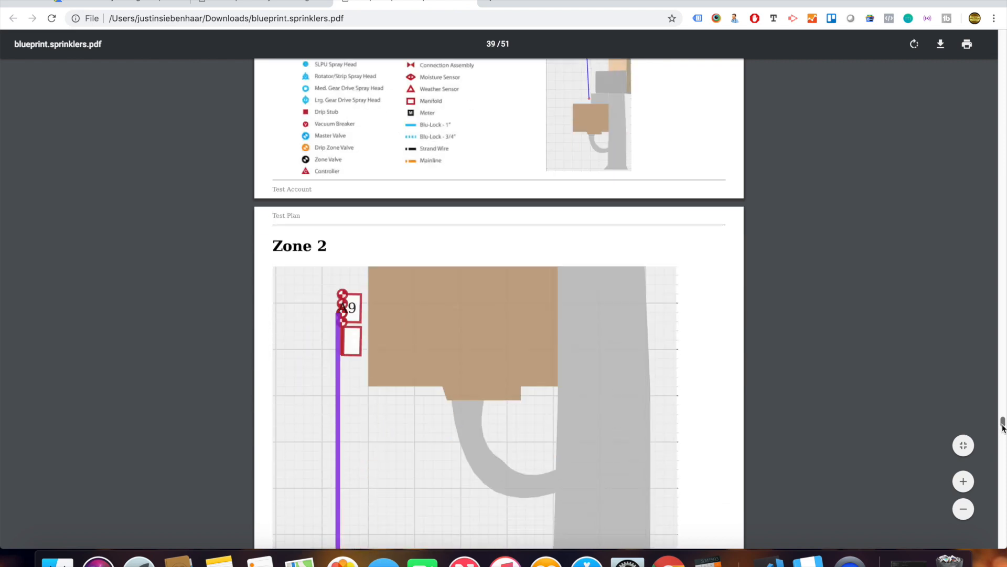
pyautogui.moveTo(1002, 426); pyautogui.dragTo(1002, 546)
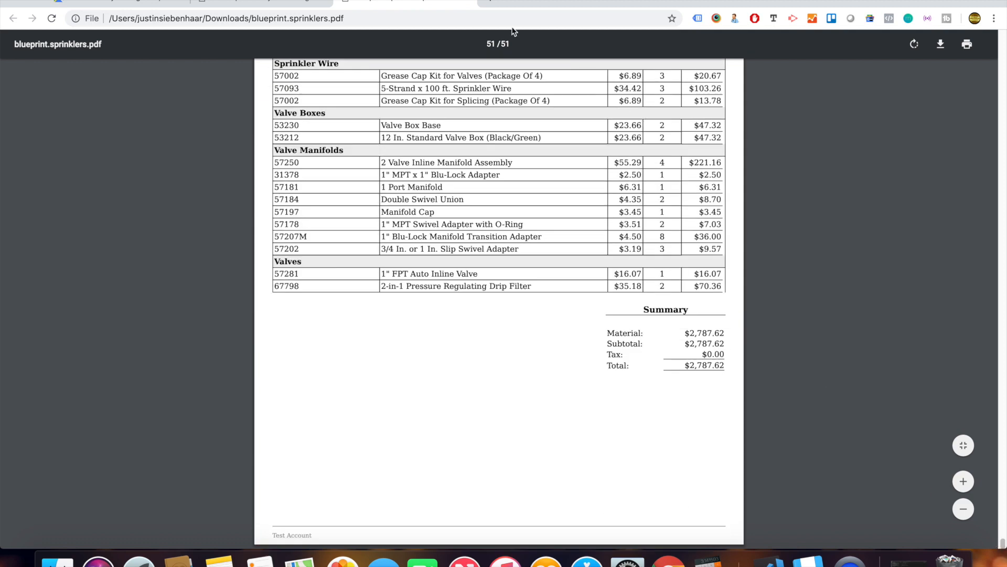
# Back in the sprinkler designer, close the extra blueprint PDF tab and the Print Plan congratulations dialog.
pyautogui.click(238, 3)
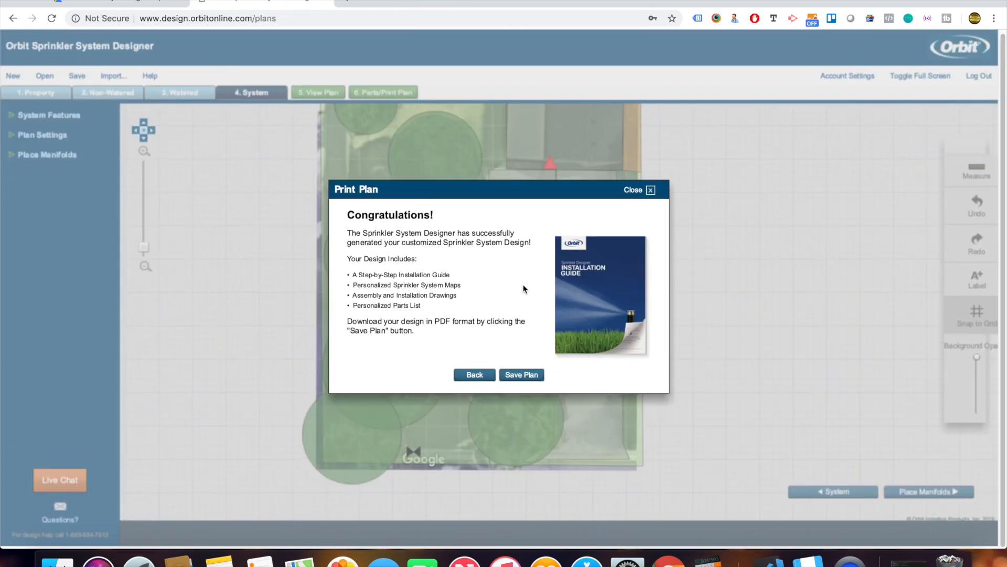
pyautogui.click(521, 375)
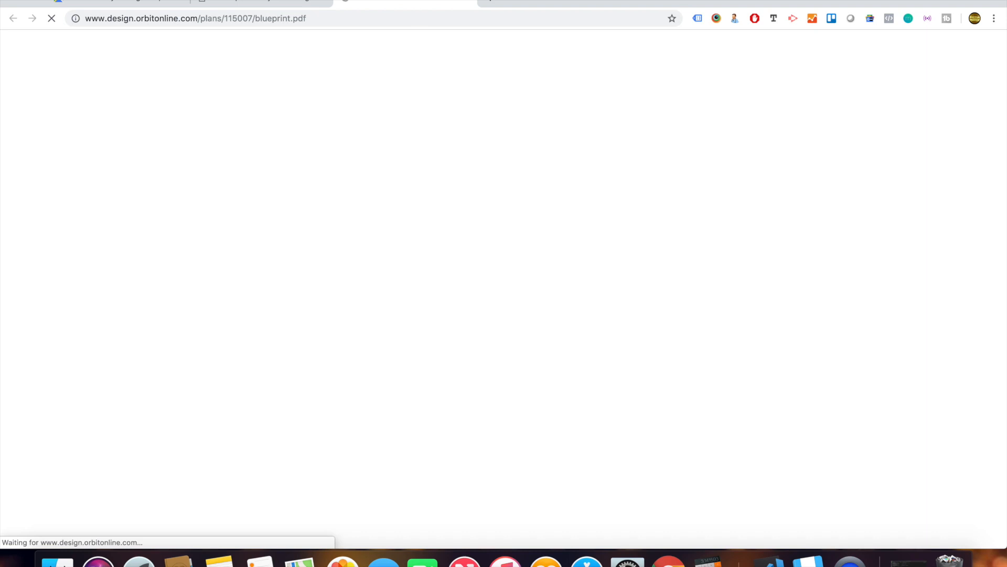
pyautogui.click(469, 2)
pyautogui.click(650, 192)
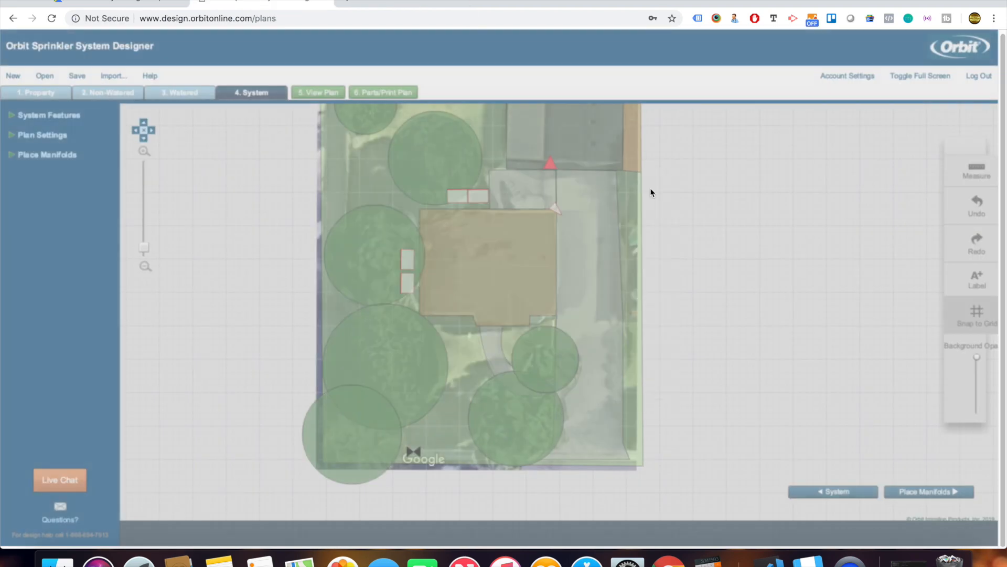